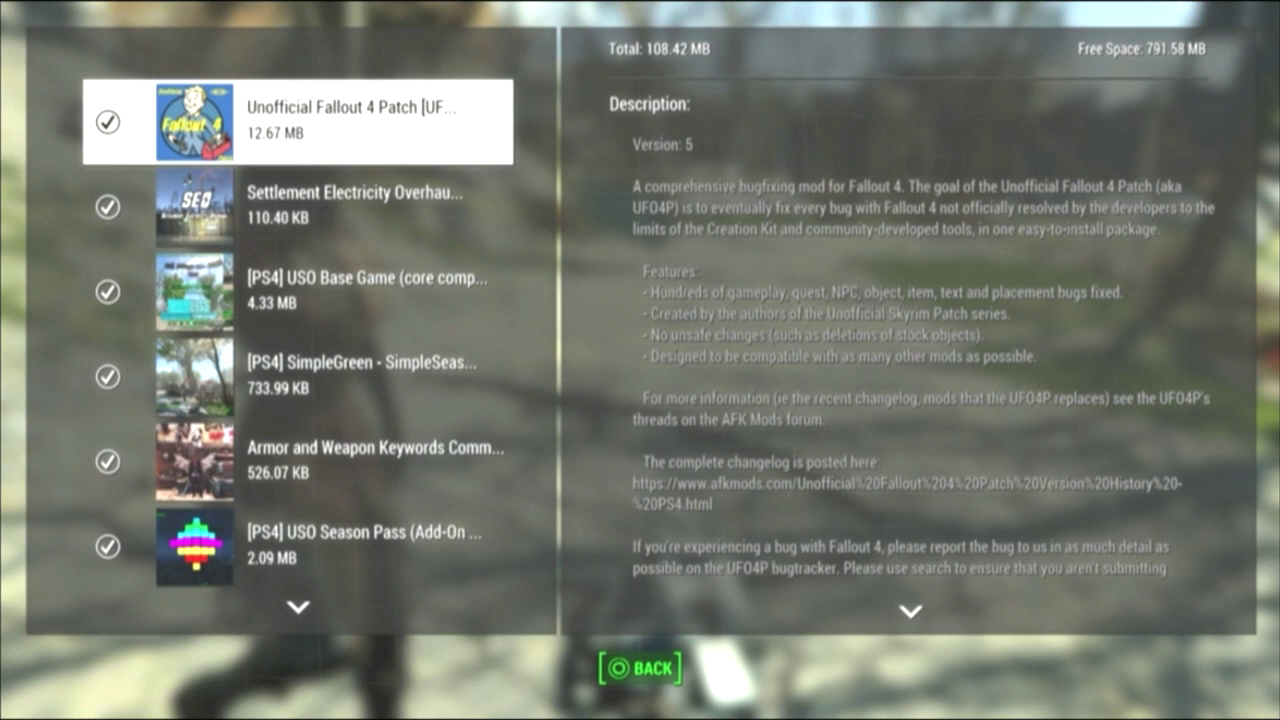
# - Review the descriptions of the Settlement Electricity Overhaul, USO Base Game, SimpleGreen, and Armor and Weapon Keywords mods in the load order
pyautogui.press('Down')
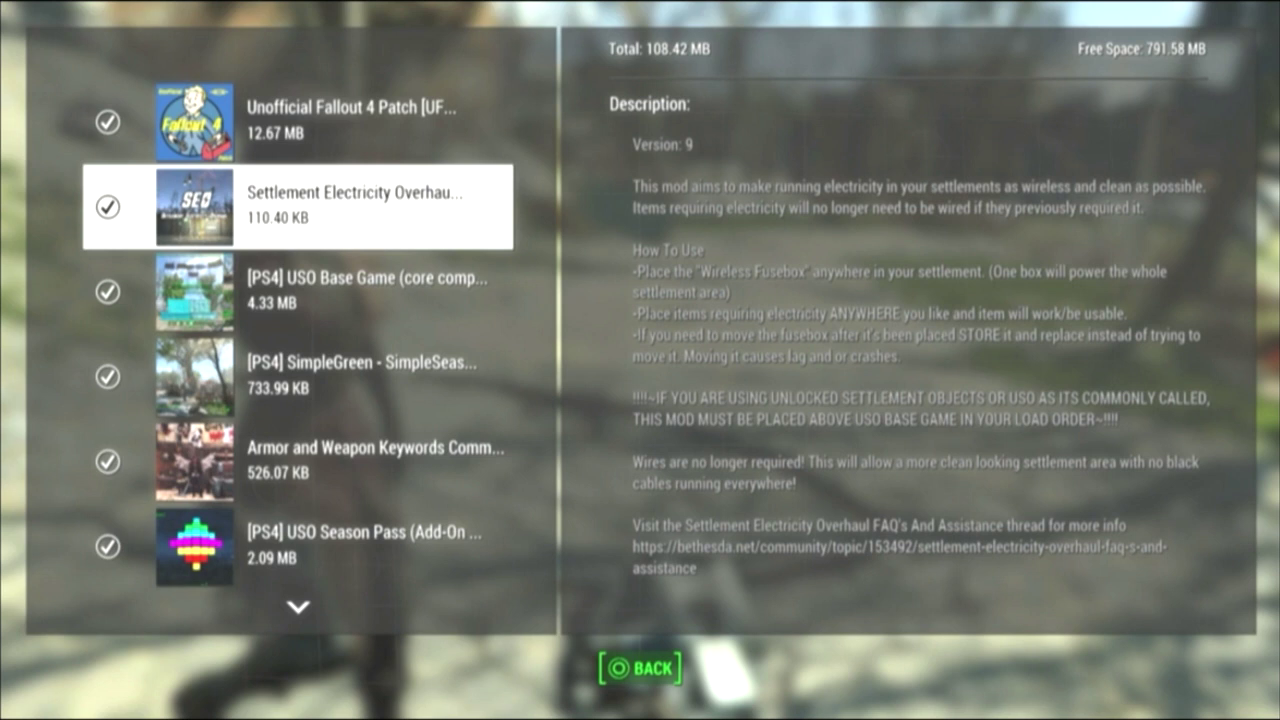
pyautogui.press('Down')
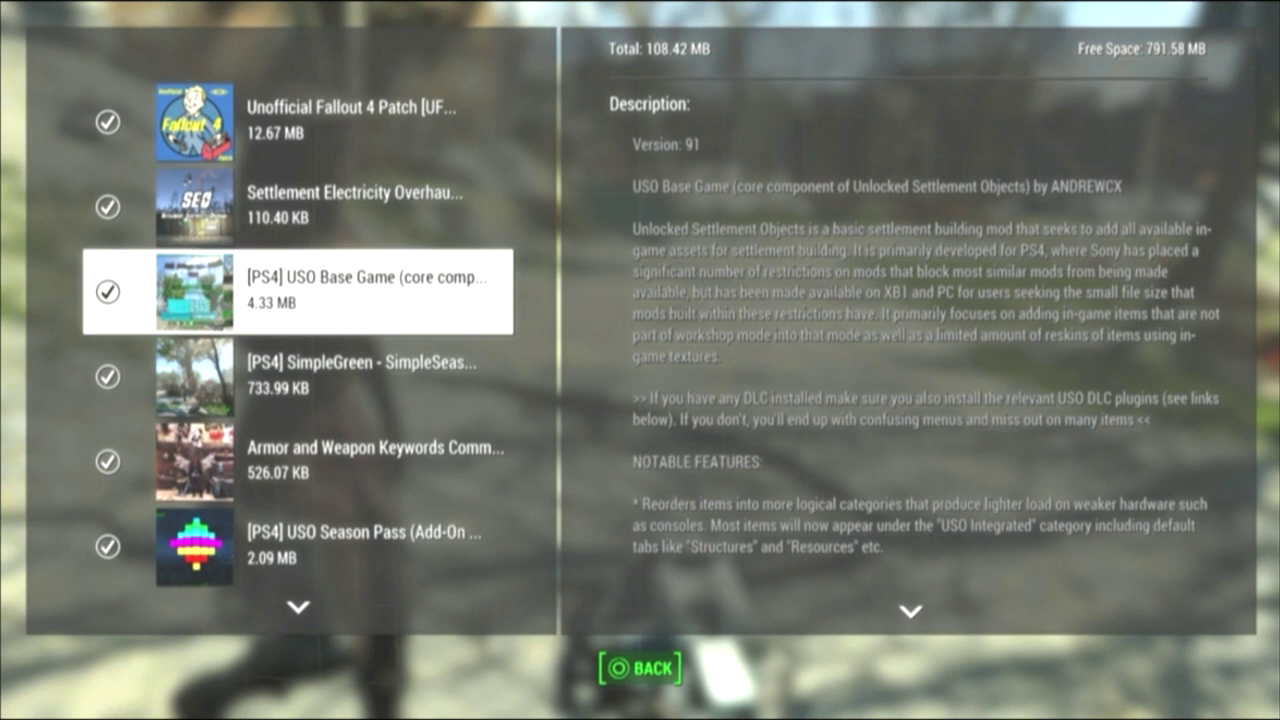
pyautogui.press('Down')
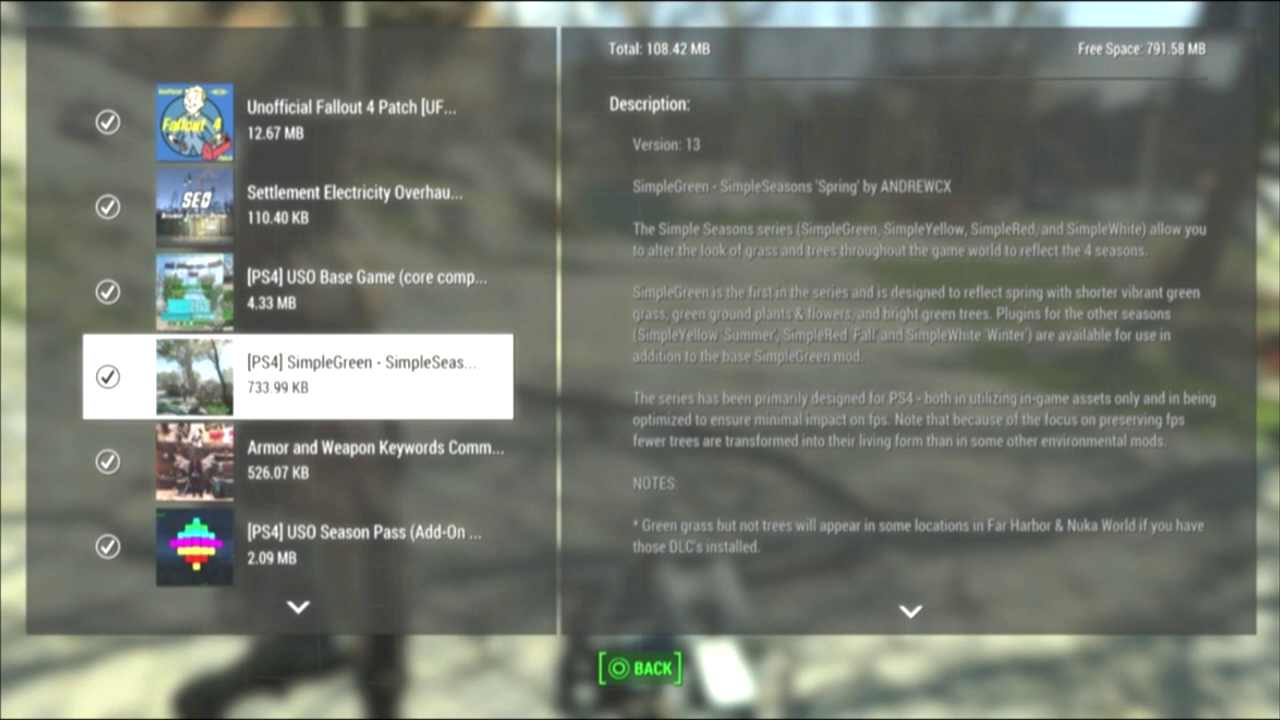
pyautogui.press('Down')
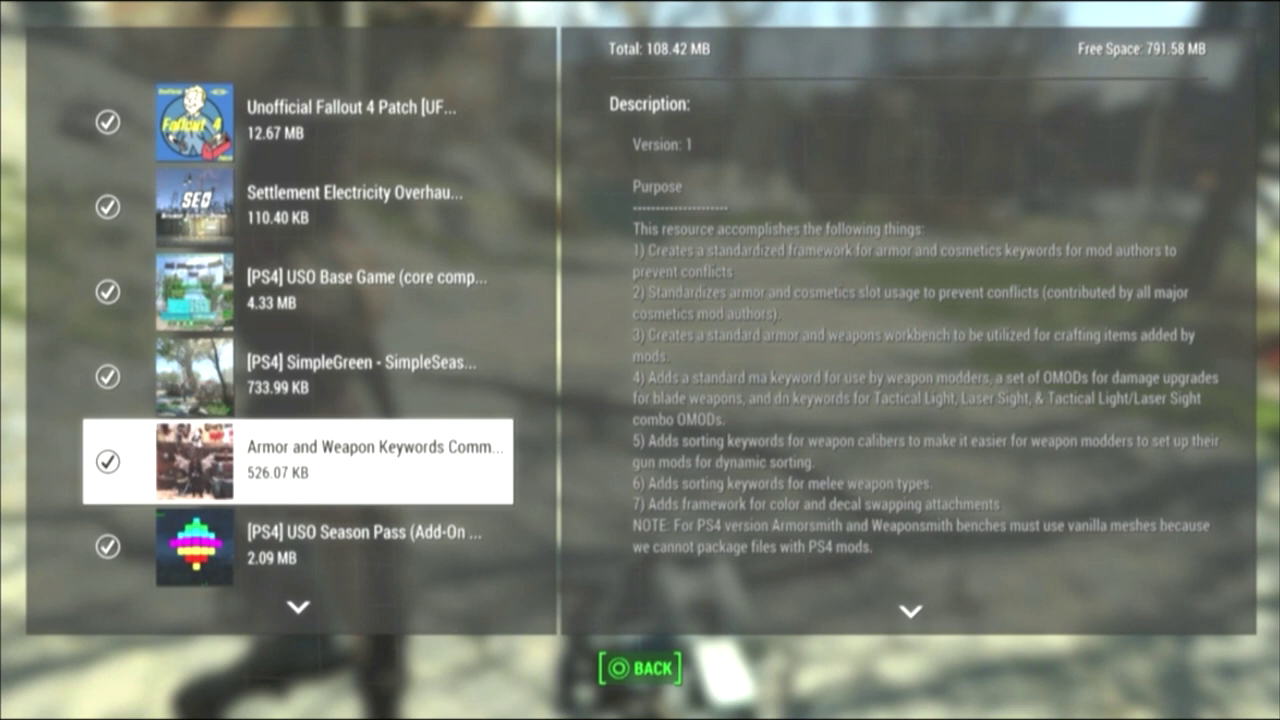
# - Read the descriptions of the USO Season Pass add-on and Better Landscape Grass mods
pyautogui.press('Down')
pyautogui.press('Down')
pyautogui.press('Down')
pyautogui.press('Down')
pyautogui.press('Down')
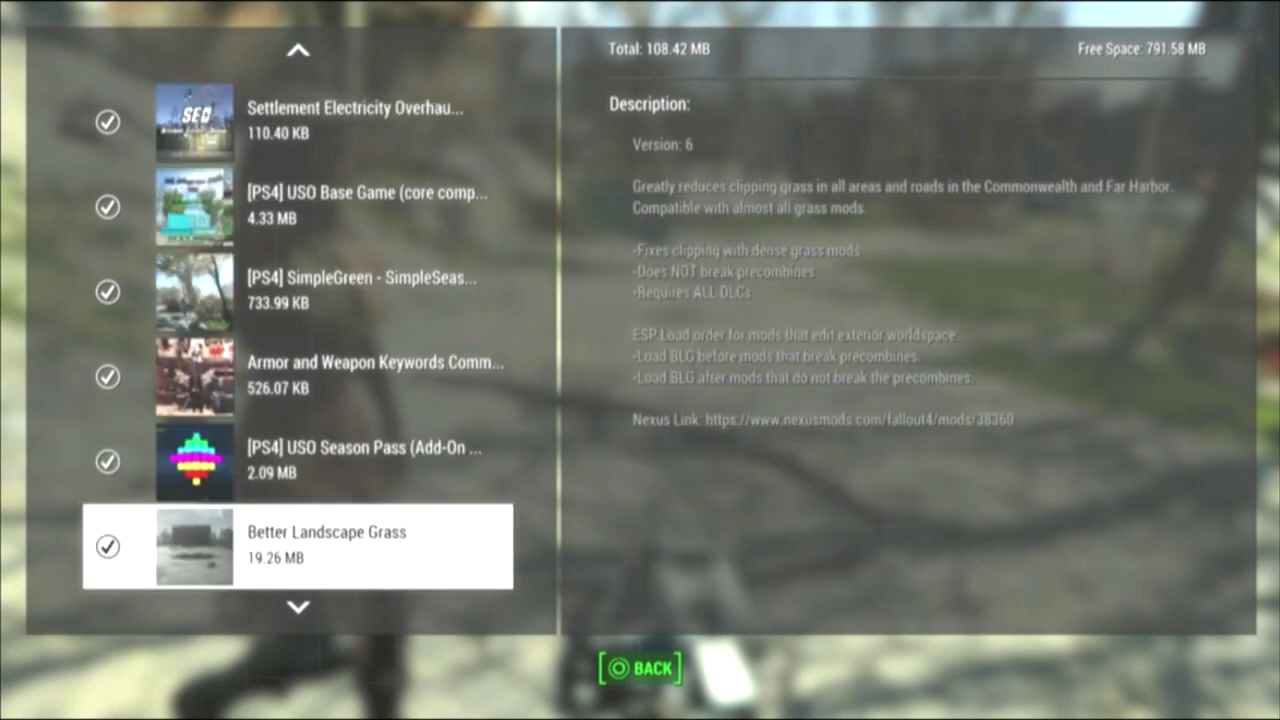
pyautogui.press('Down')
pyautogui.press('Up')
pyautogui.press('Up')
pyautogui.press('Up')
pyautogui.press('Up')
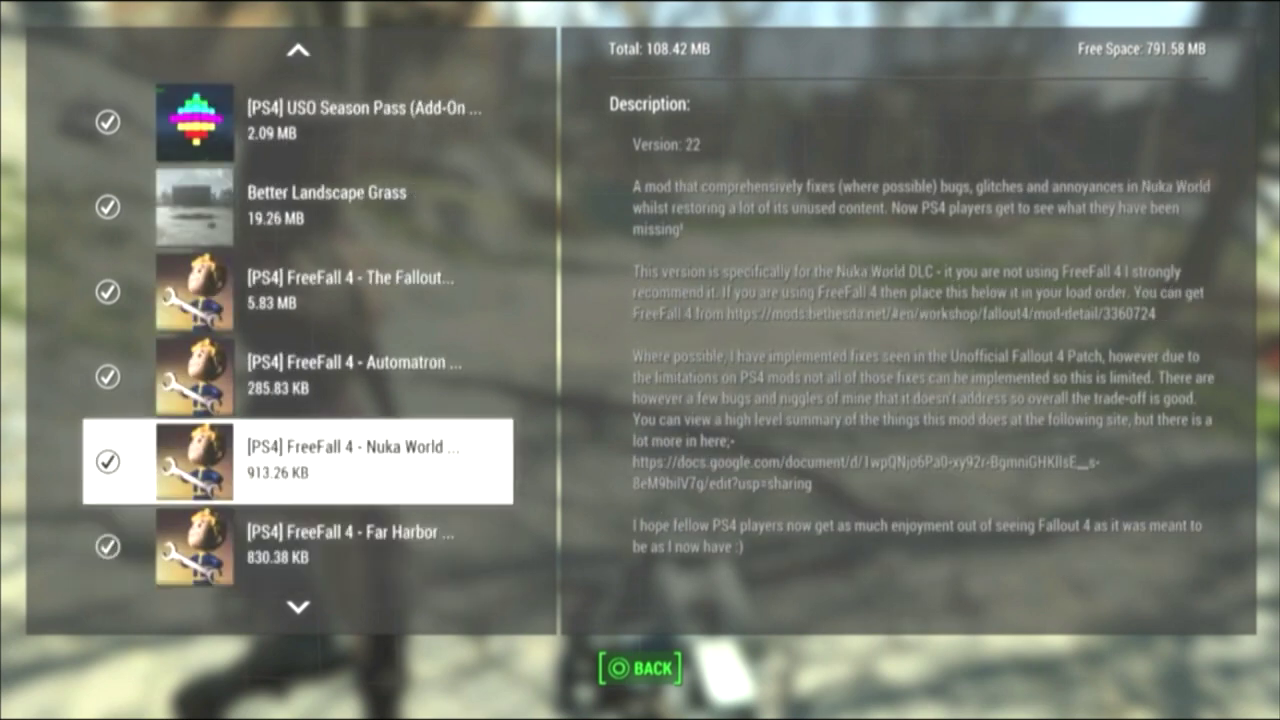
pyautogui.press('Up')
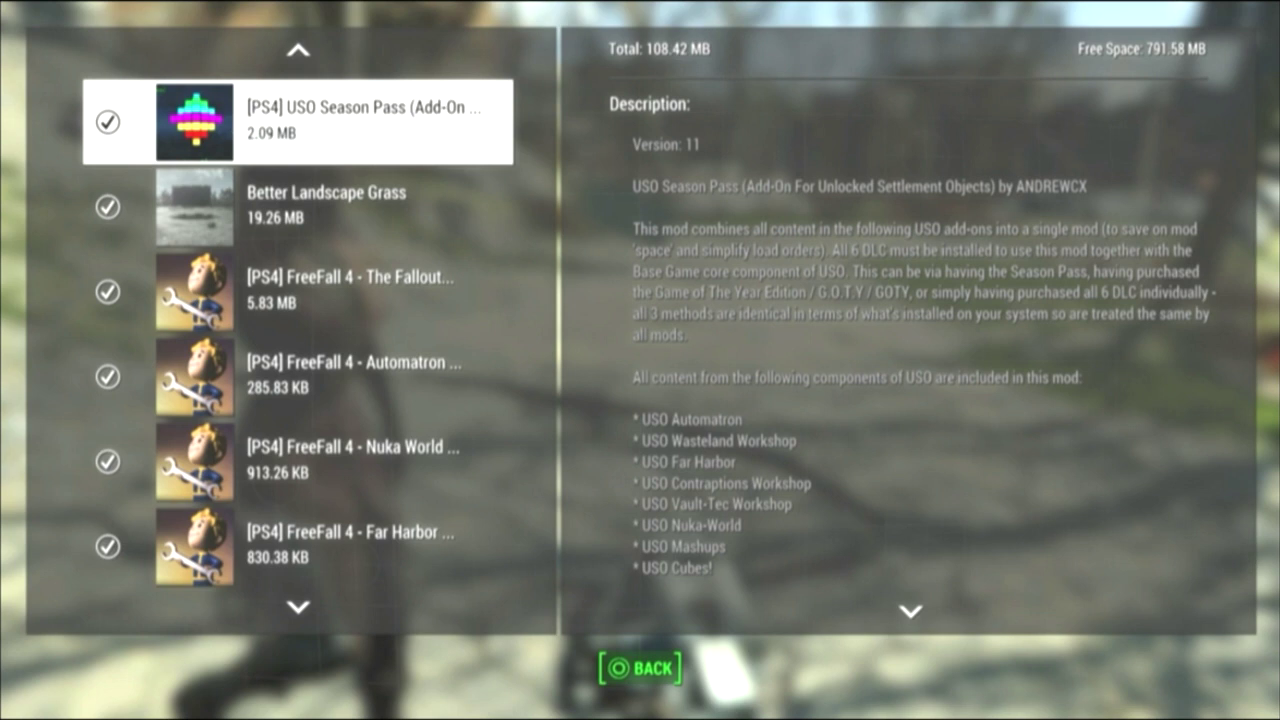
pyautogui.click(298, 206)
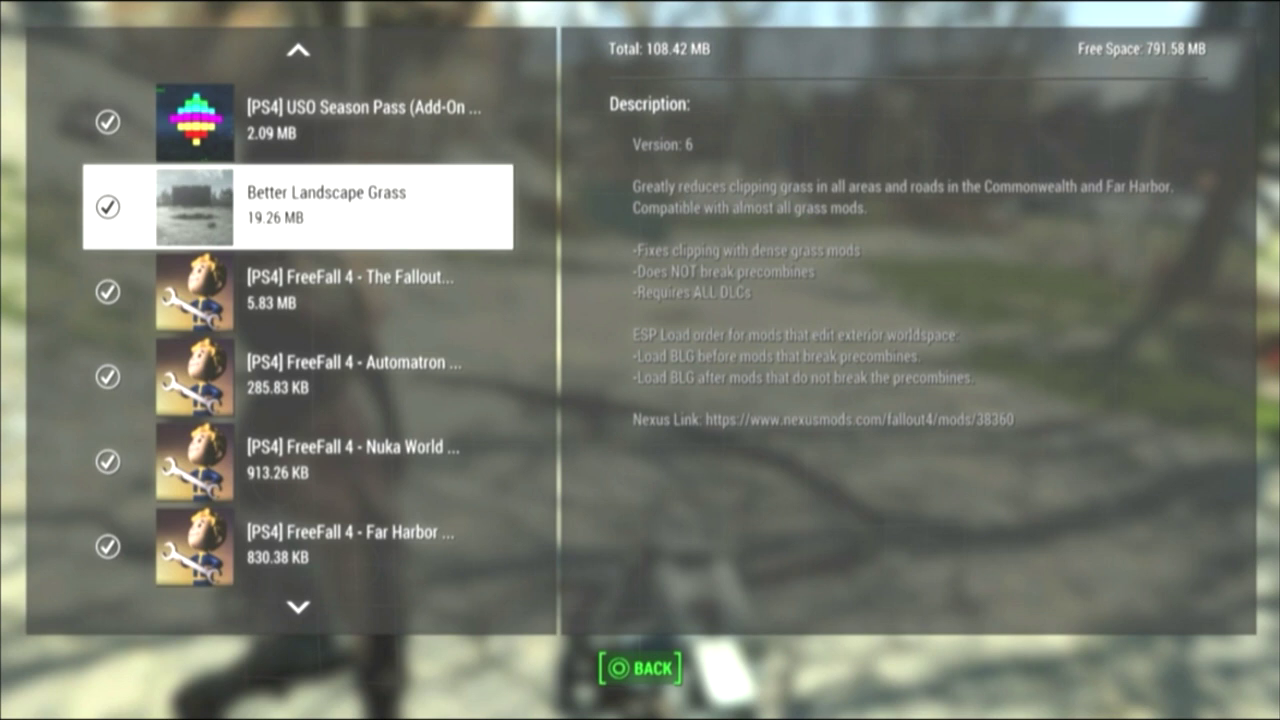
# - Go through the FreeFall 4 entries to the Far Harbor version and view its description
pyautogui.press('Down')
pyautogui.press('Down')
pyautogui.press('Down')
pyautogui.press('Down')
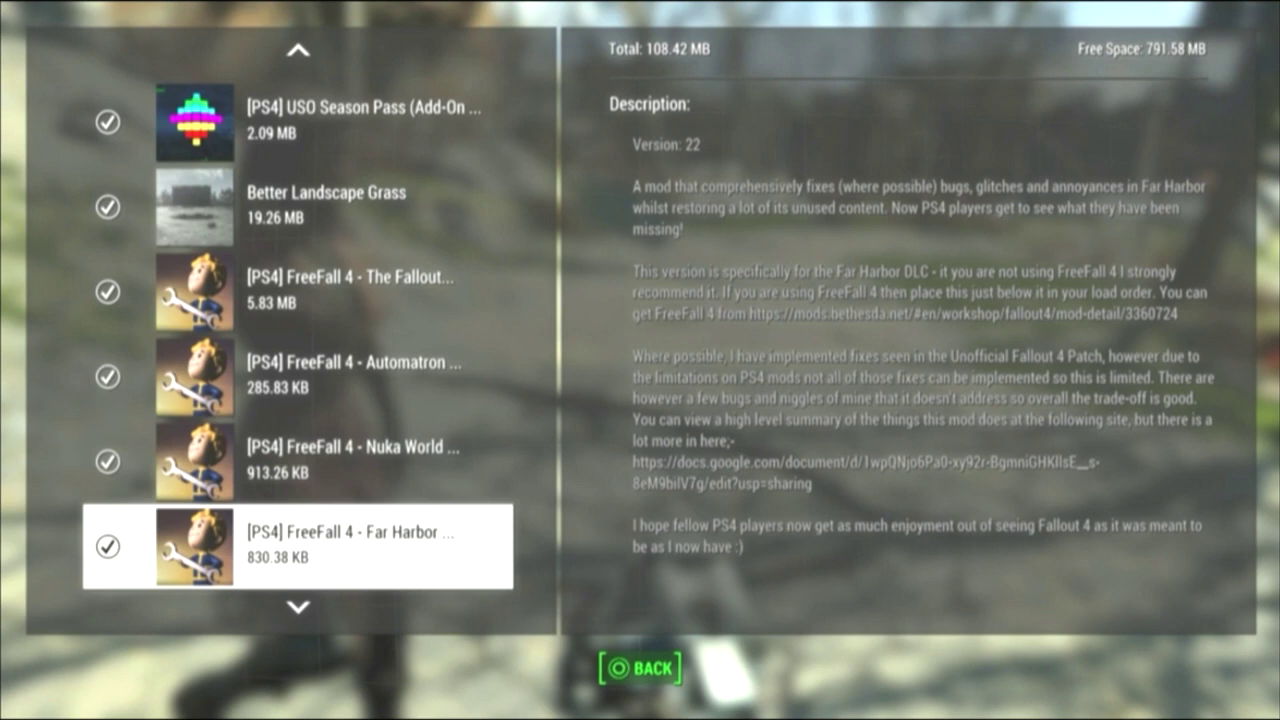
# - View the descriptions of the UCO Base Game mod and its Nuka World add-on
pyautogui.press('Down')
pyautogui.press('Down')
pyautogui.press('Down')
pyautogui.press('Down')
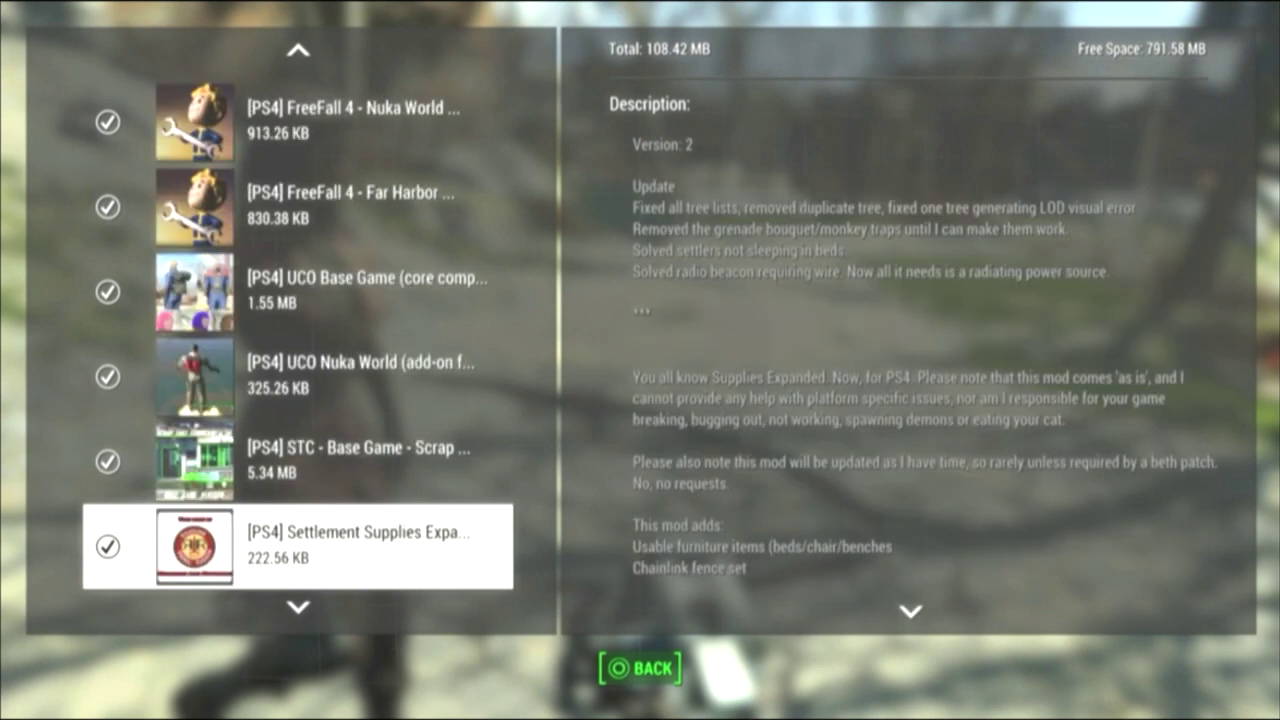
pyautogui.press('Down')
pyautogui.press('Down')
pyautogui.press('Up')
pyautogui.press('Up')
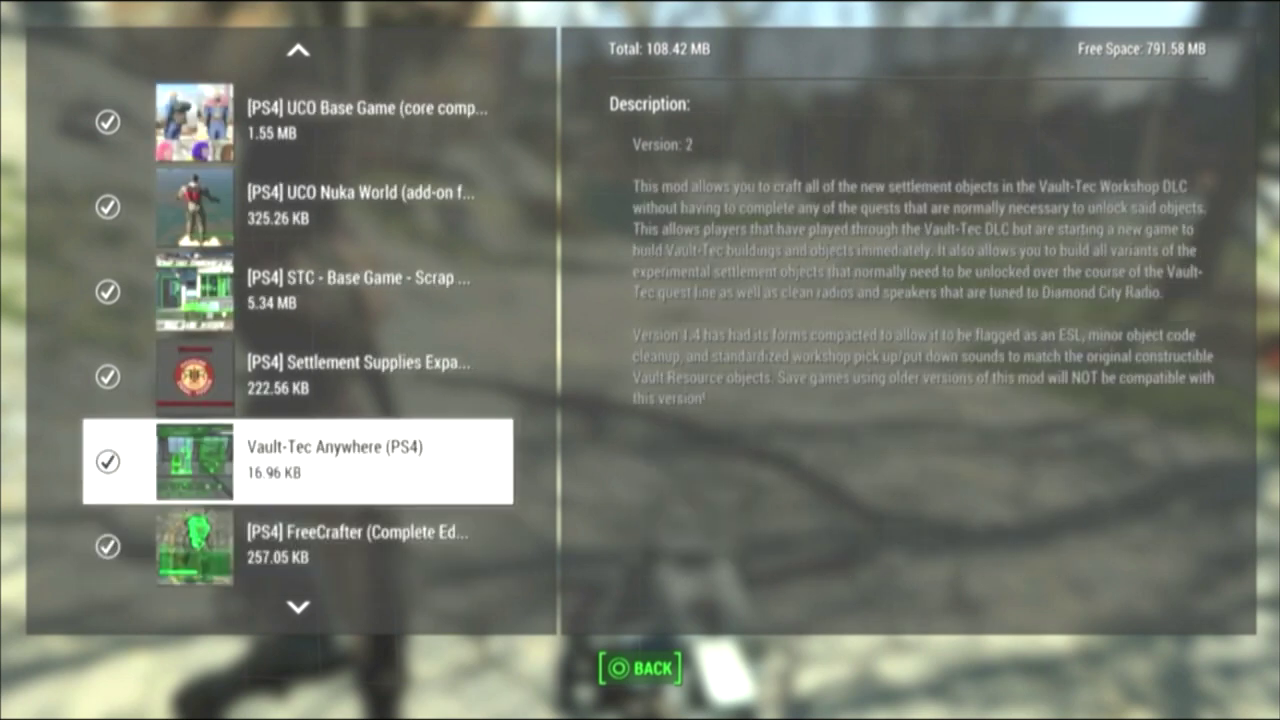
pyautogui.press('Up')
pyautogui.press('Up')
pyautogui.press('Up')
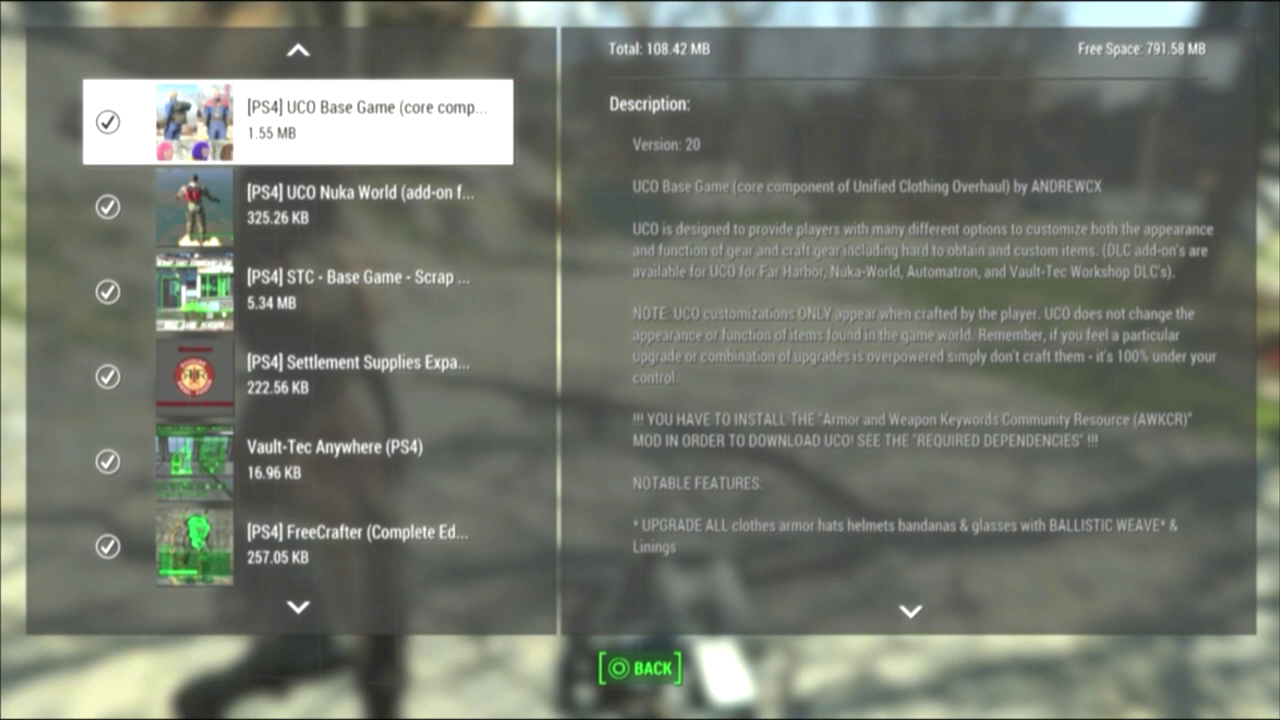
pyautogui.press('Down')
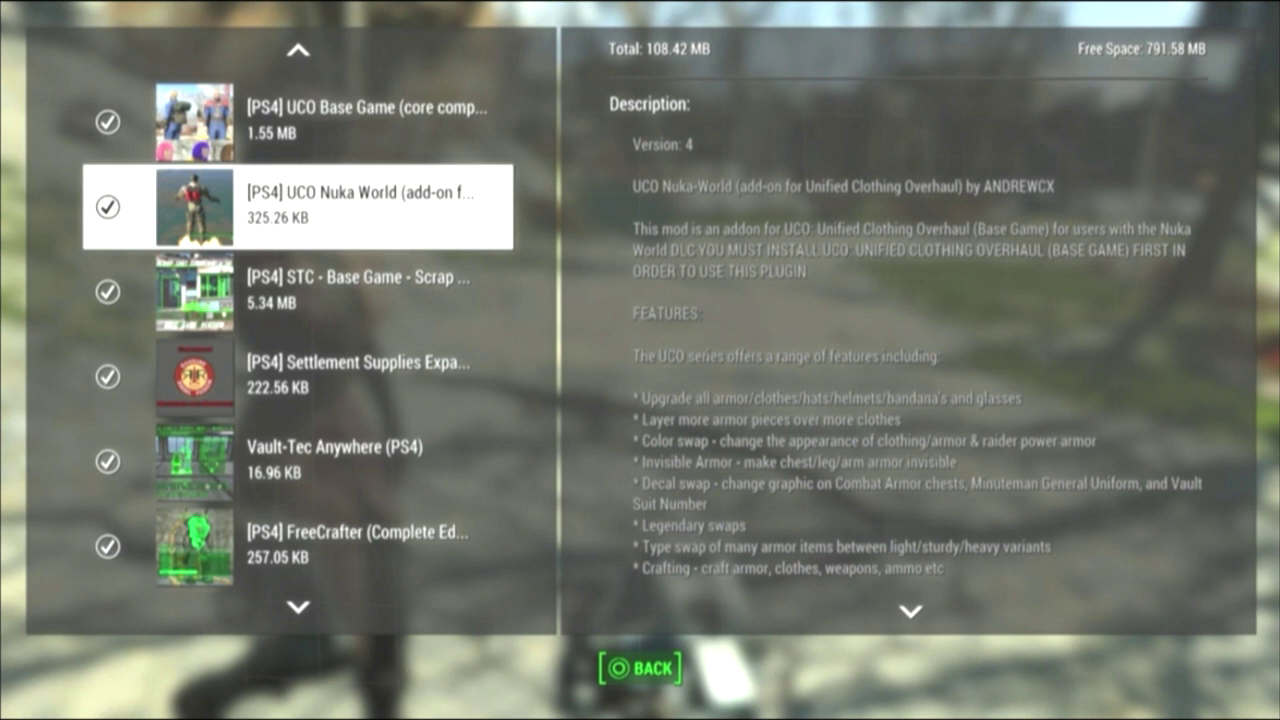
# - Return to the UCO Base Game mod and read through its notable features
pyautogui.press('Up')
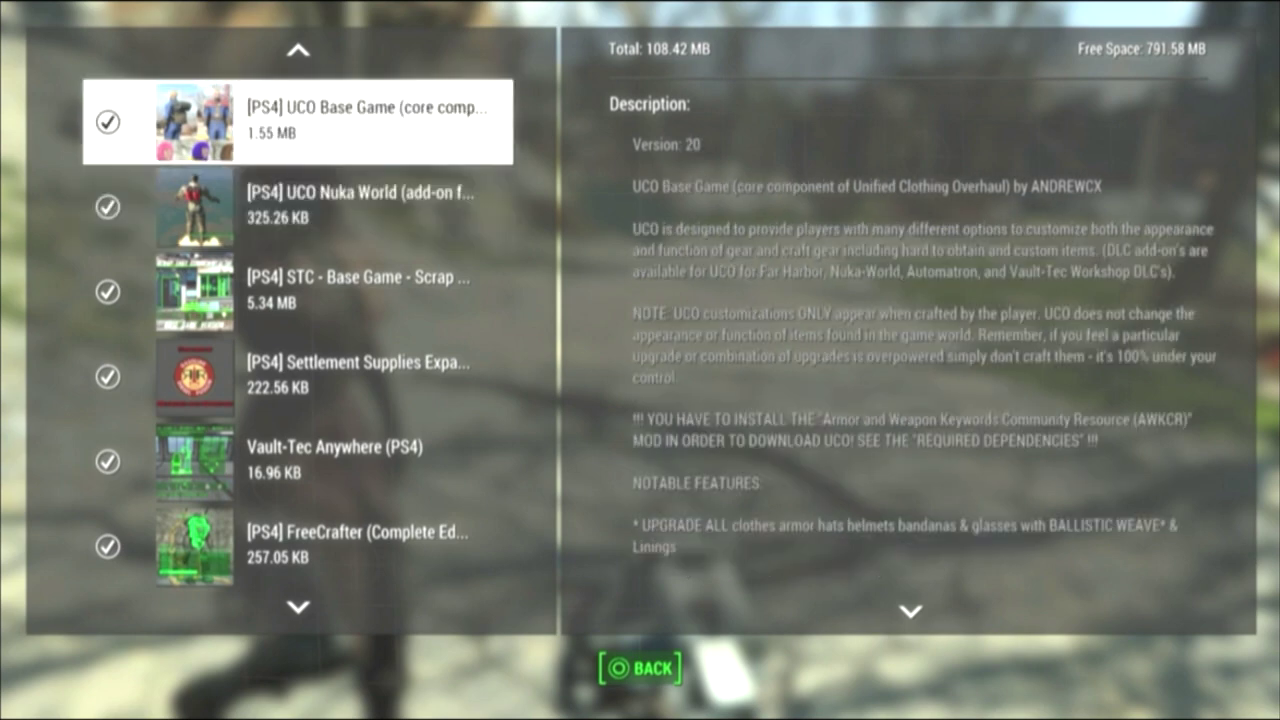
pyautogui.scroll(-10, 924, 345)
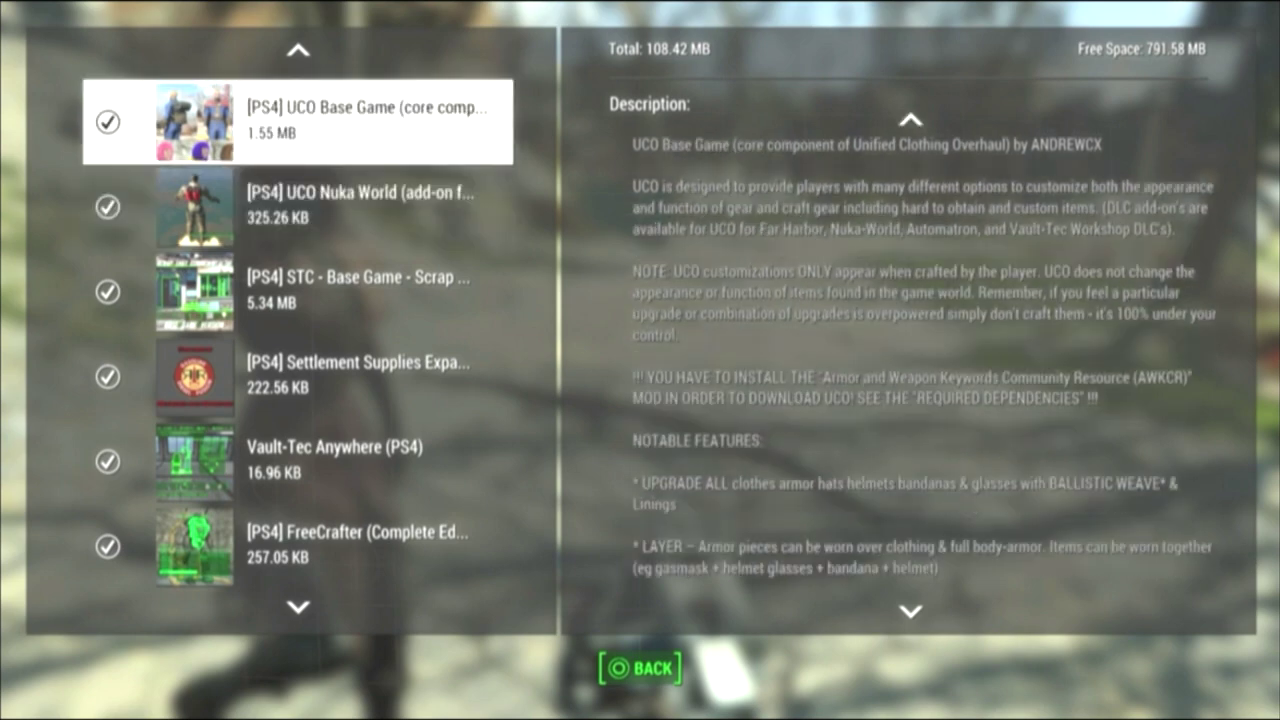
pyautogui.scroll(-1, 924, 345)
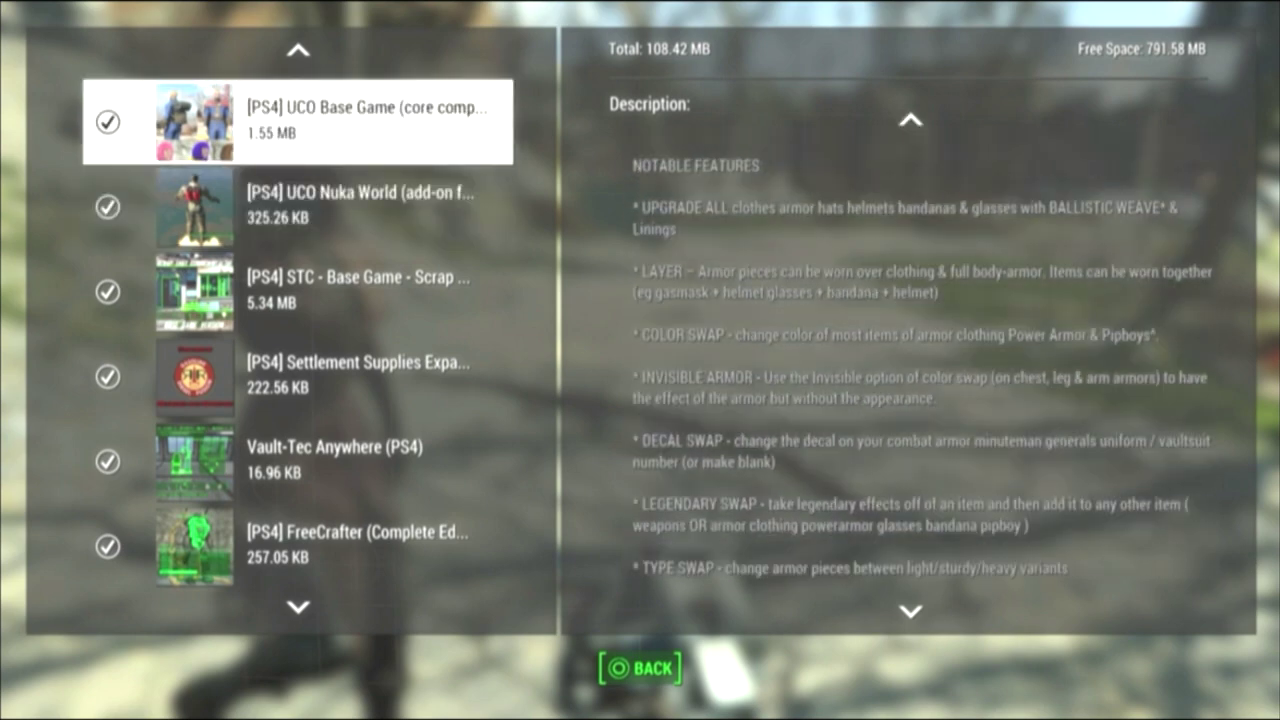
pyautogui.scroll(-2, 924, 345)
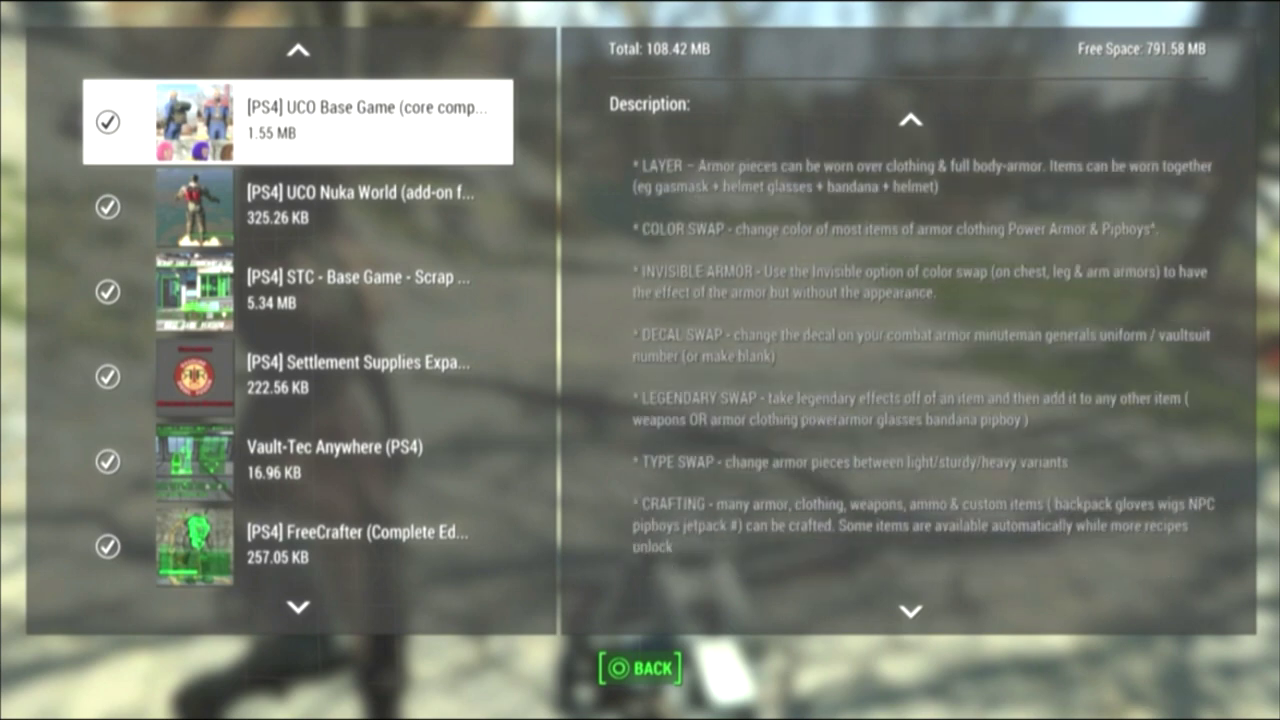
pyautogui.scroll(-2, 924, 345)
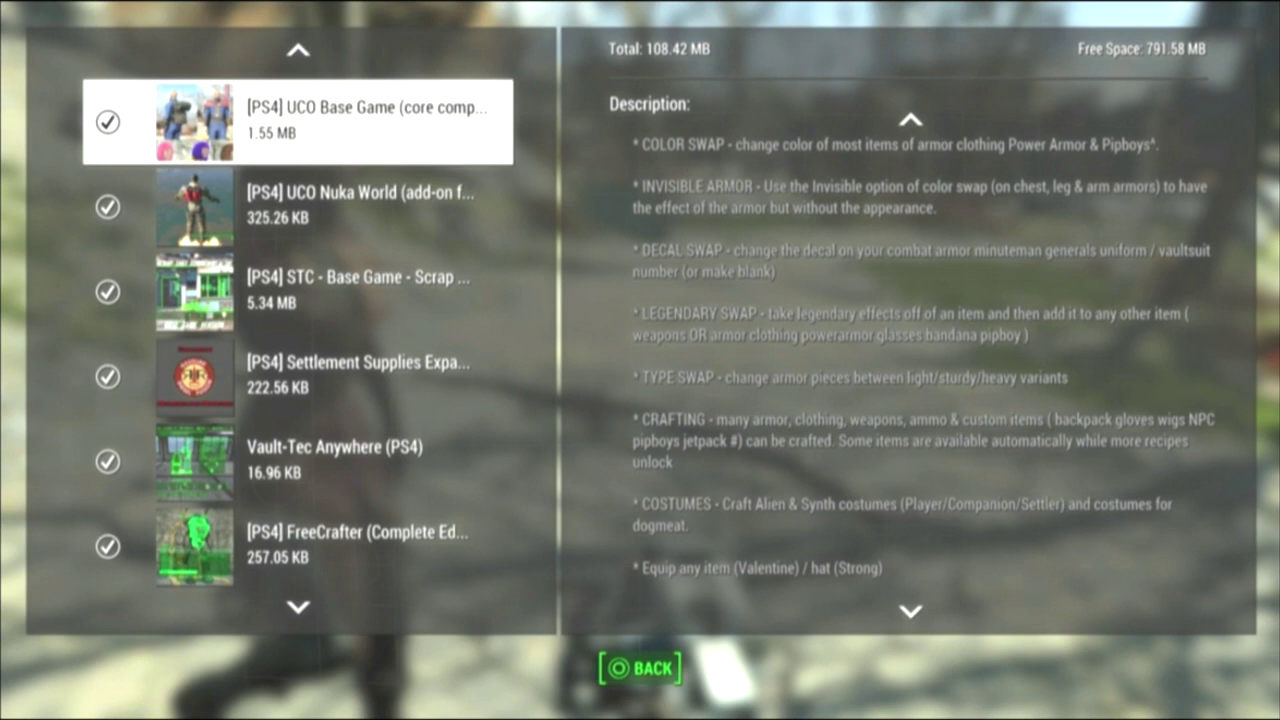
# - Read the descriptions of the STC Base Game, Settlement Supplies Expanded, Vault-Tec Anywhere and FreeCrafter mods
pyautogui.press('Down')
pyautogui.press('Down')
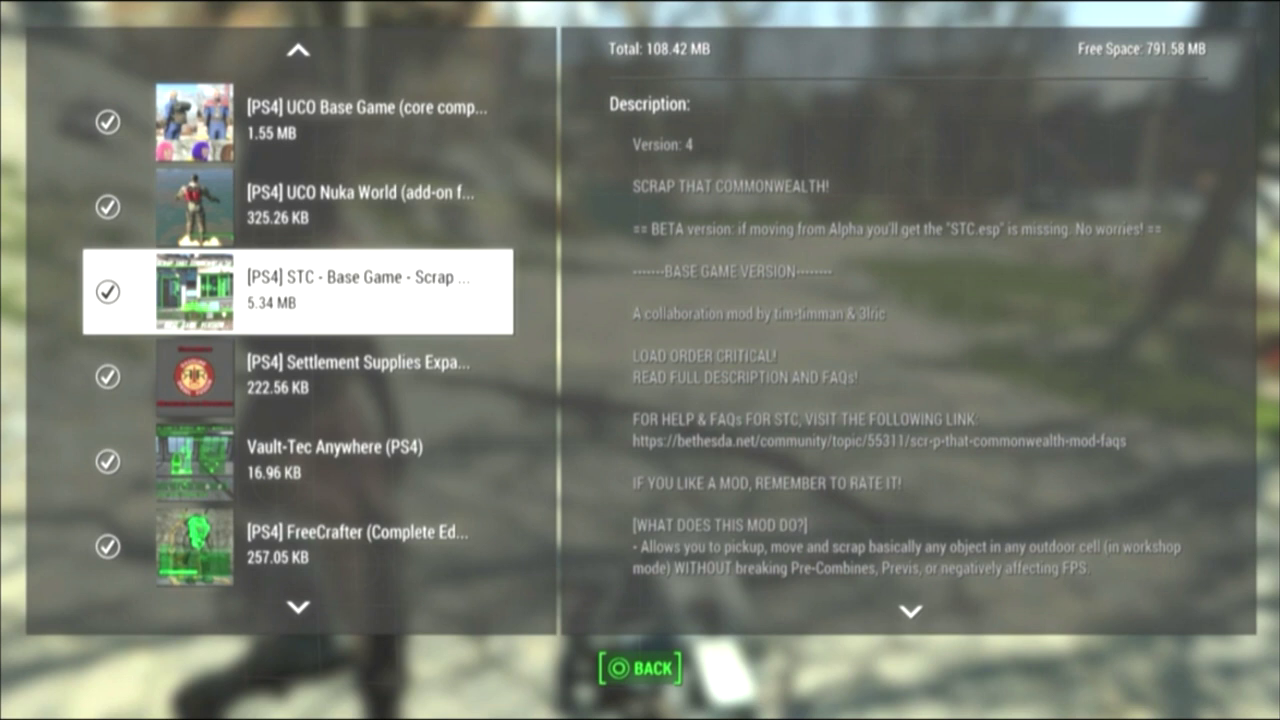
pyautogui.press('Down')
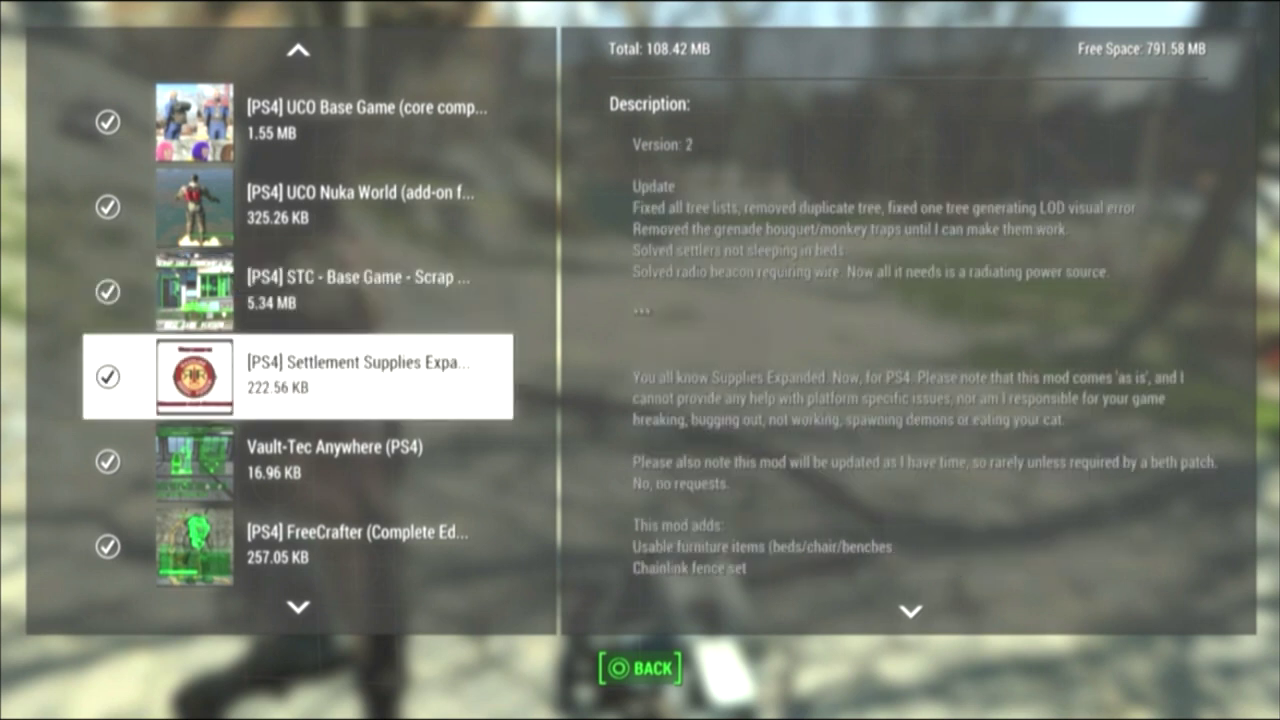
pyautogui.scroll(-1, 925, 343)
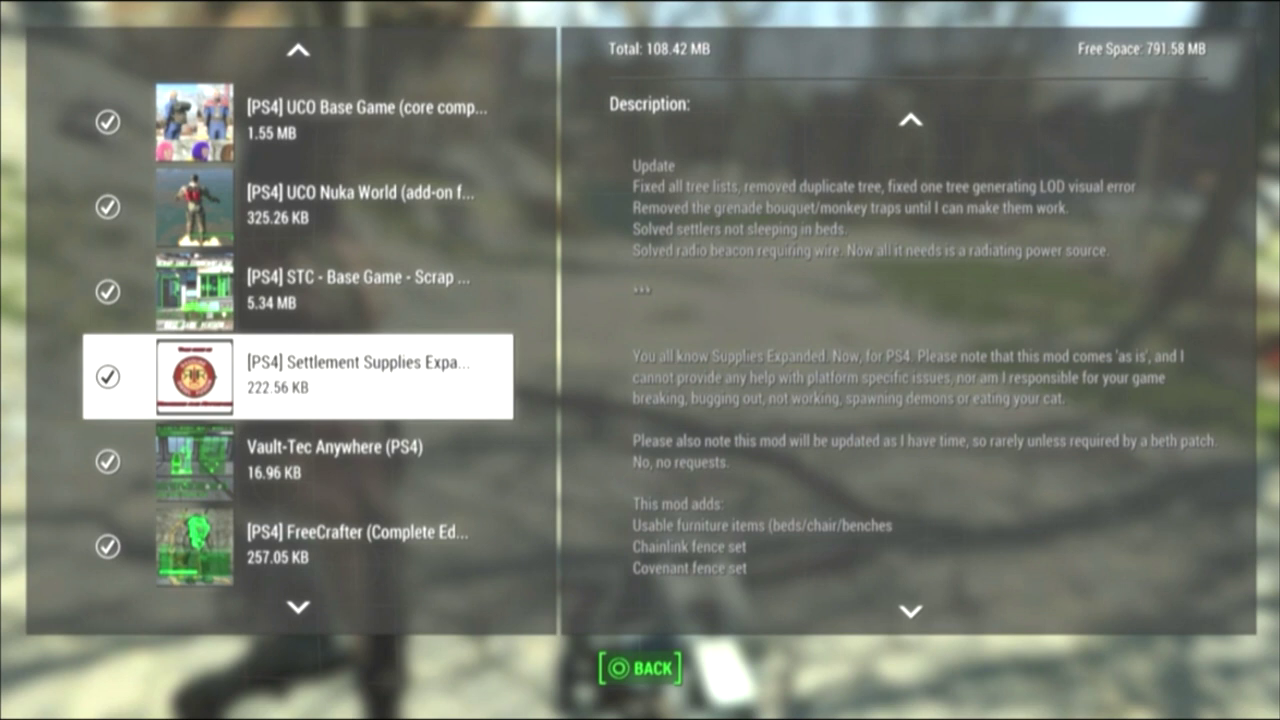
pyautogui.scroll(1, 925, 343)
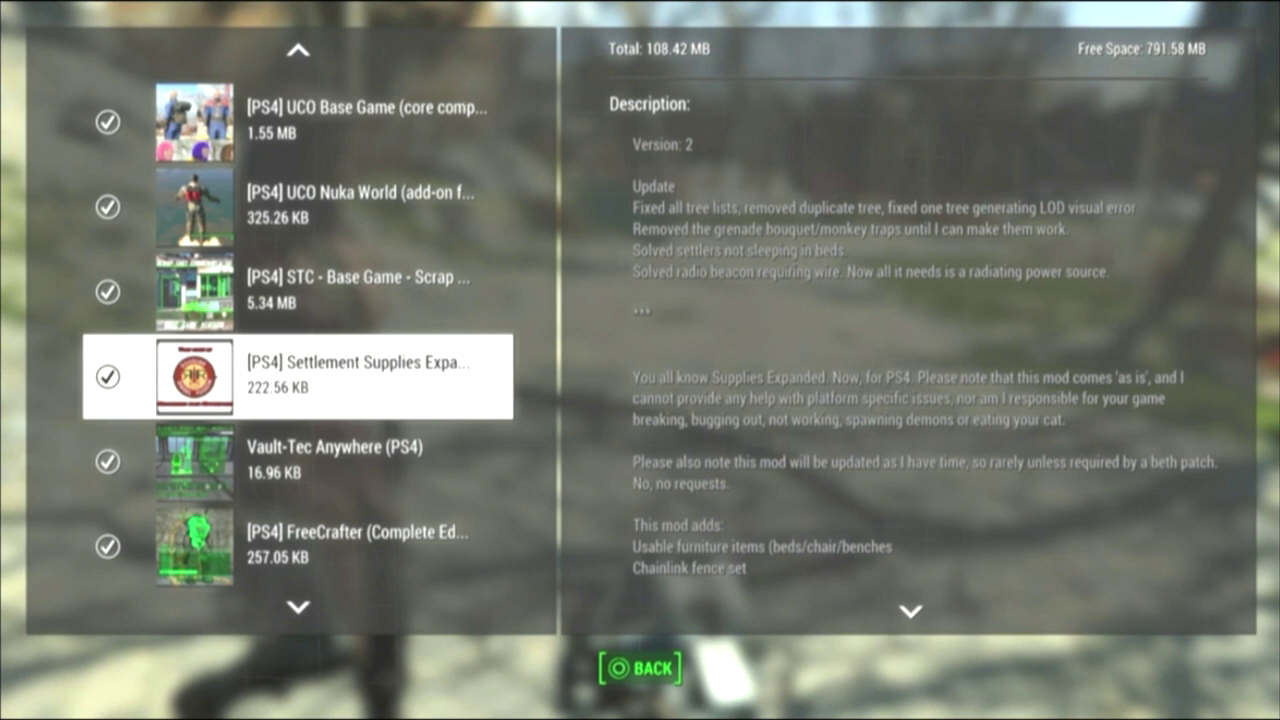
pyautogui.scroll(-5, 925, 343)
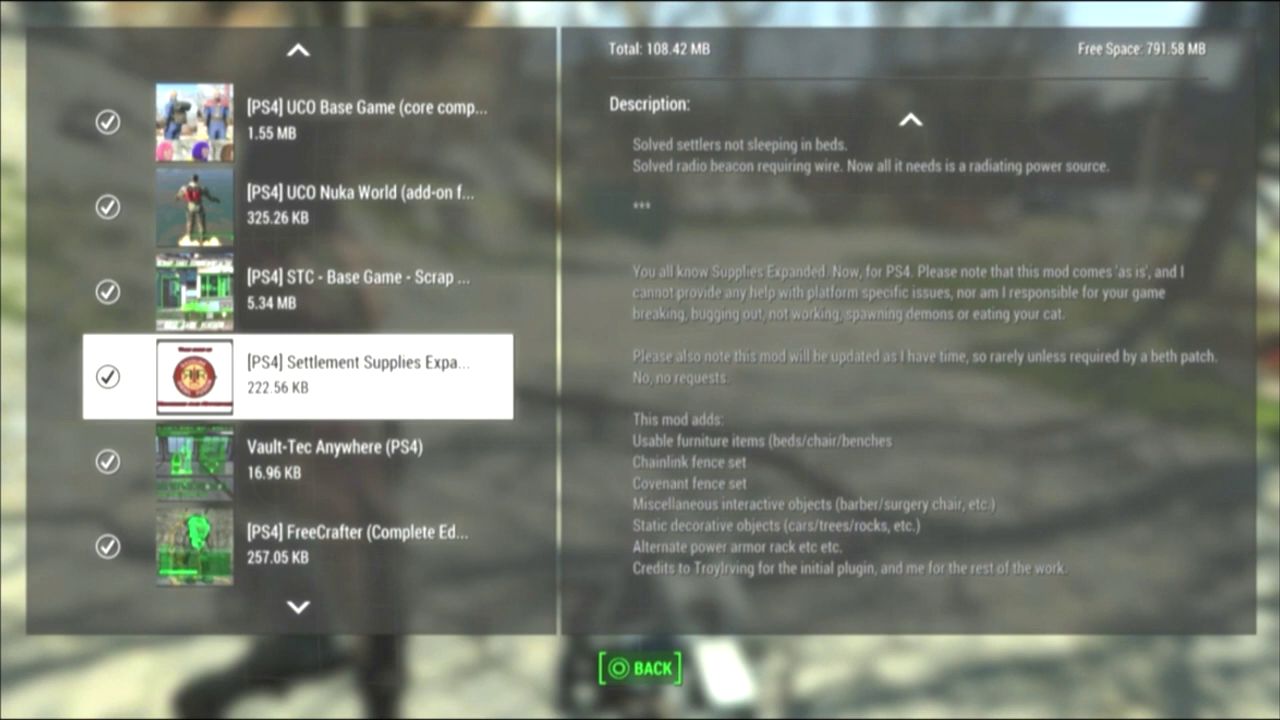
pyautogui.press('Down')
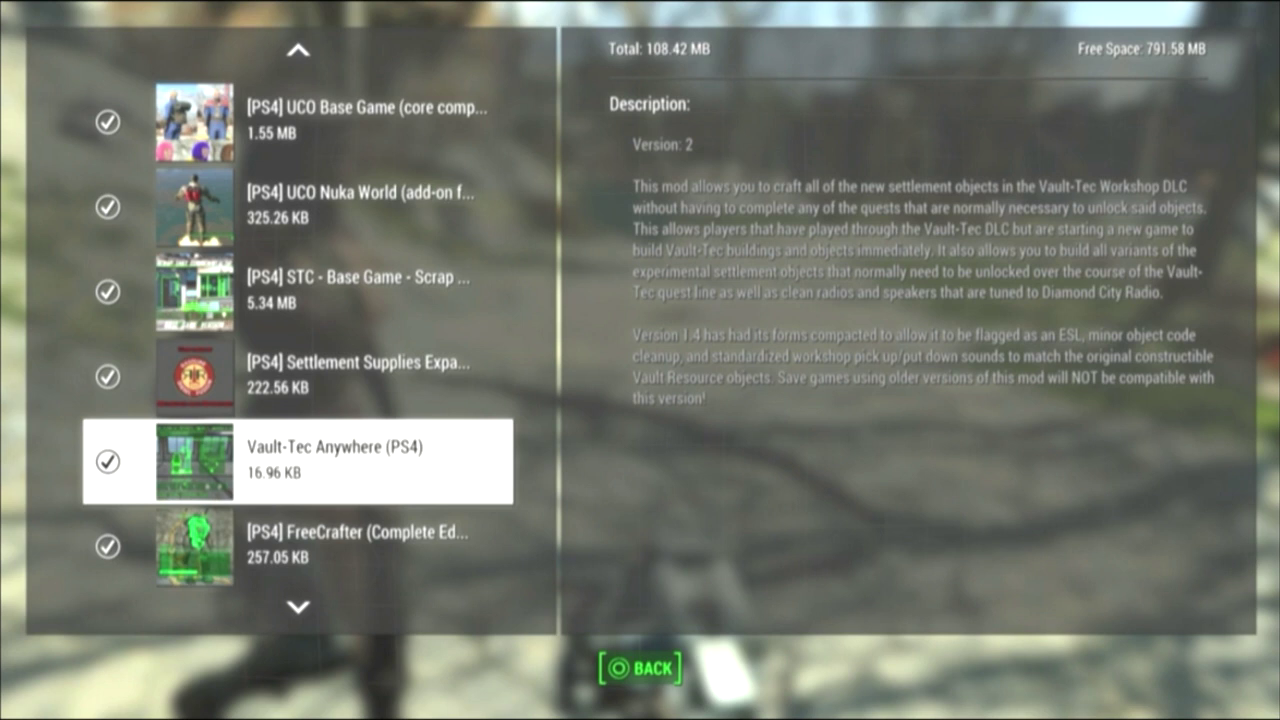
pyautogui.press('Down')
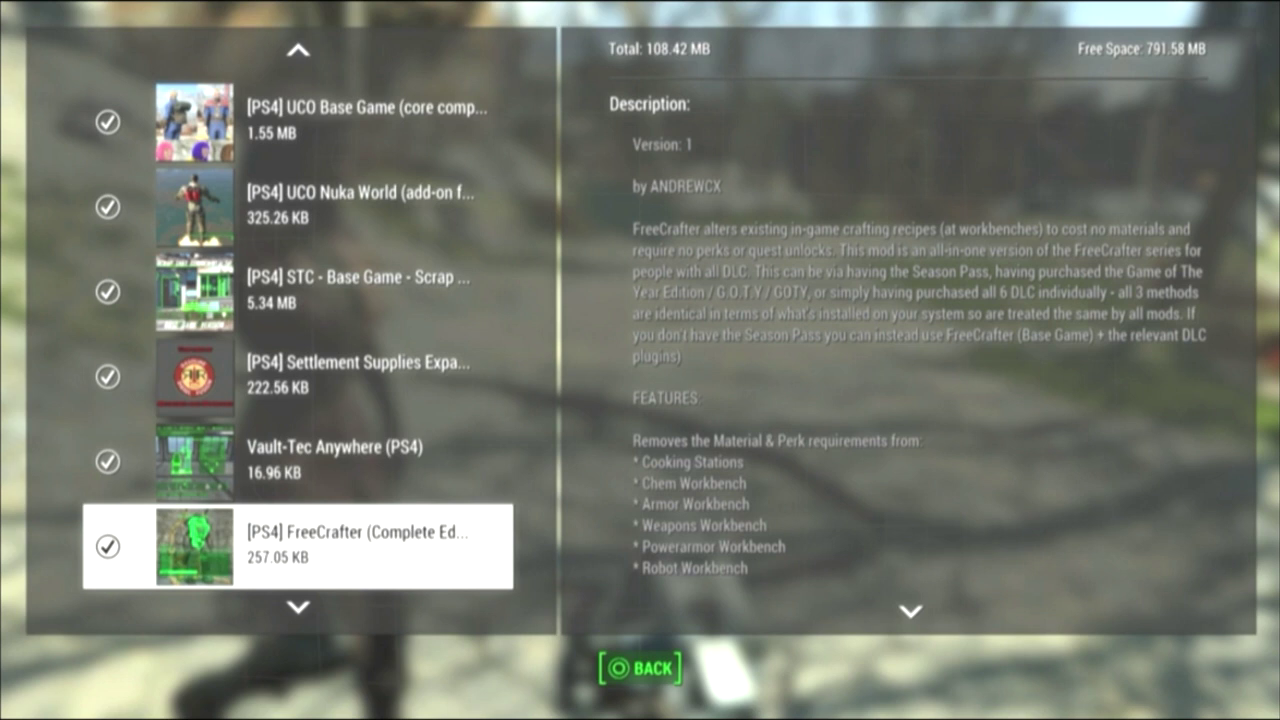
# - View the descriptions of the Cinder Block Walls and Sandbags mod and the Unlimited Resources Shipment mod
pyautogui.press('Down')
pyautogui.press('Down')
pyautogui.press('Down')
pyautogui.press('Down')
pyautogui.press('Down')
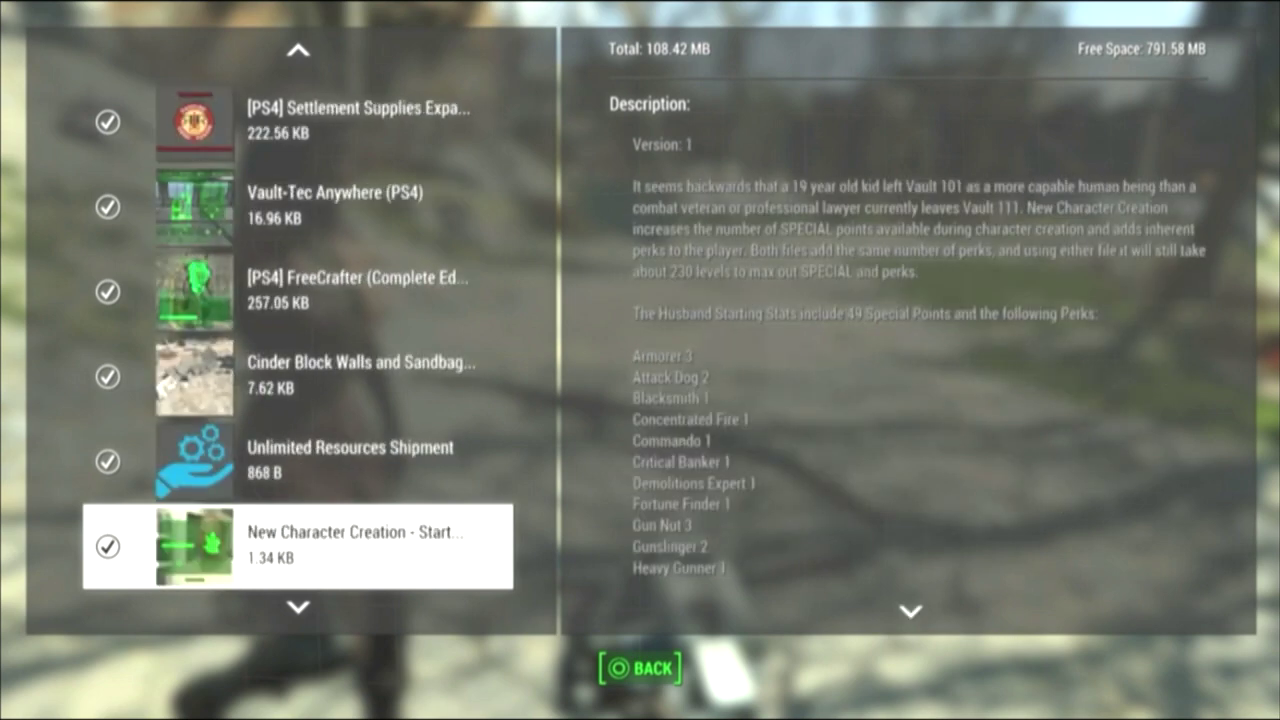
pyautogui.press('Down')
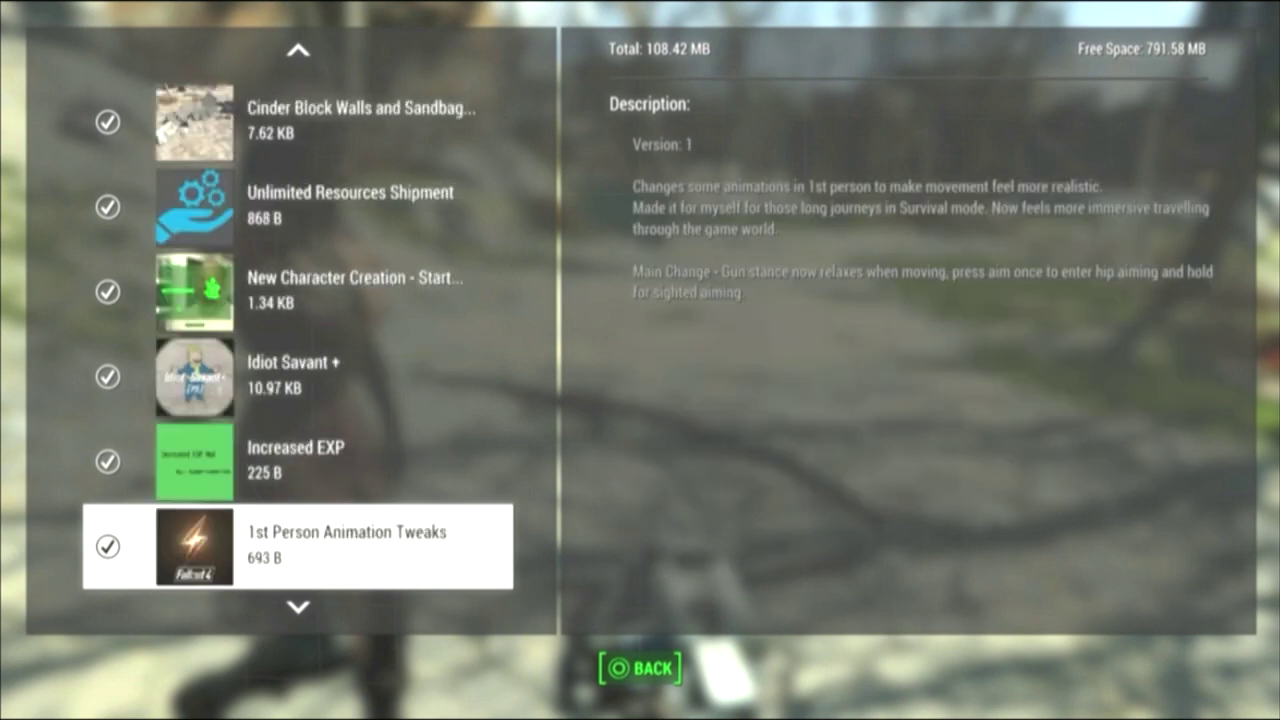
pyautogui.press('Up')
pyautogui.press('Up')
pyautogui.press('Up')
pyautogui.press('Up')
pyautogui.press('Up')
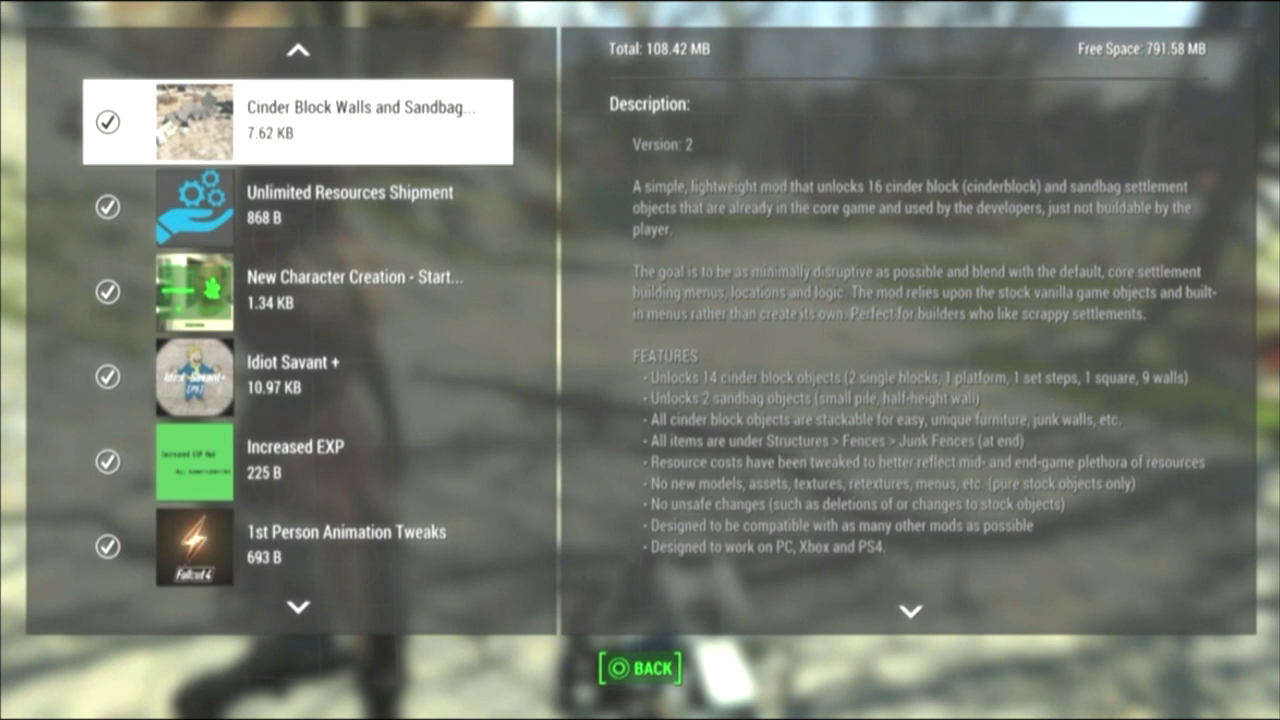
pyautogui.press('Down')
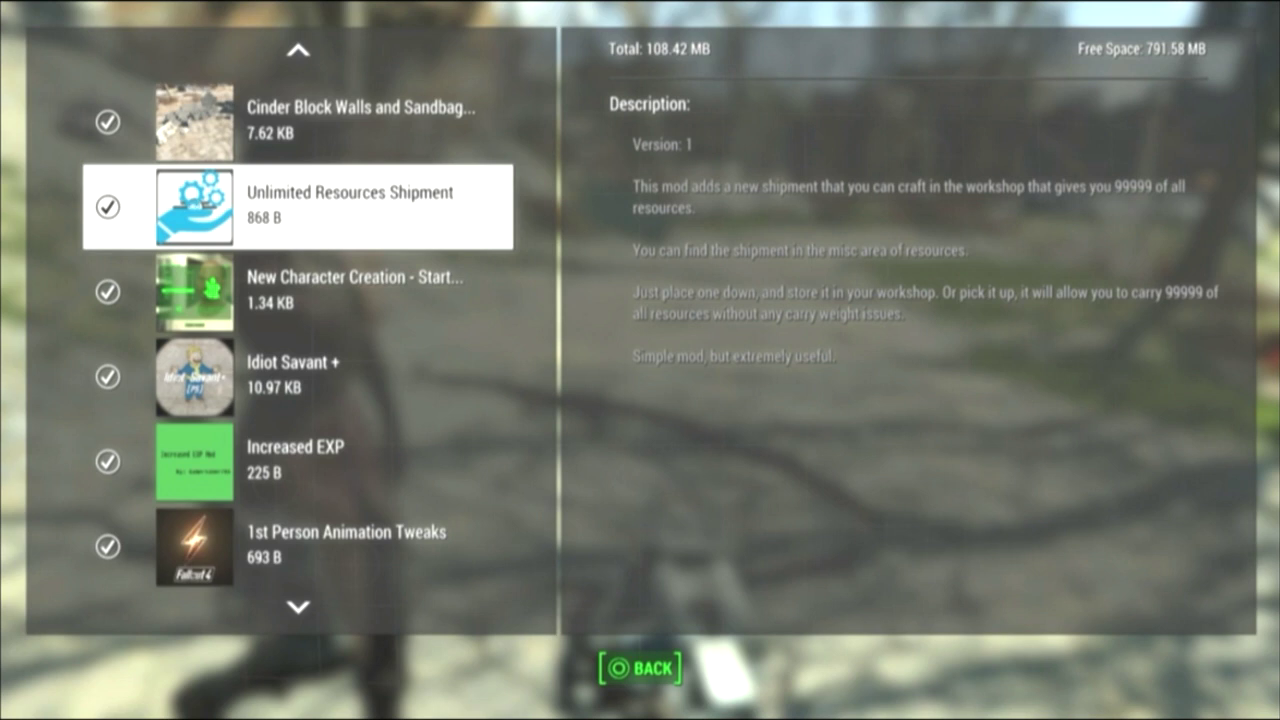
# - Read the descriptions of the New Character Creation, Idiot Savant + and Increased EXP mods
pyautogui.press('Down')
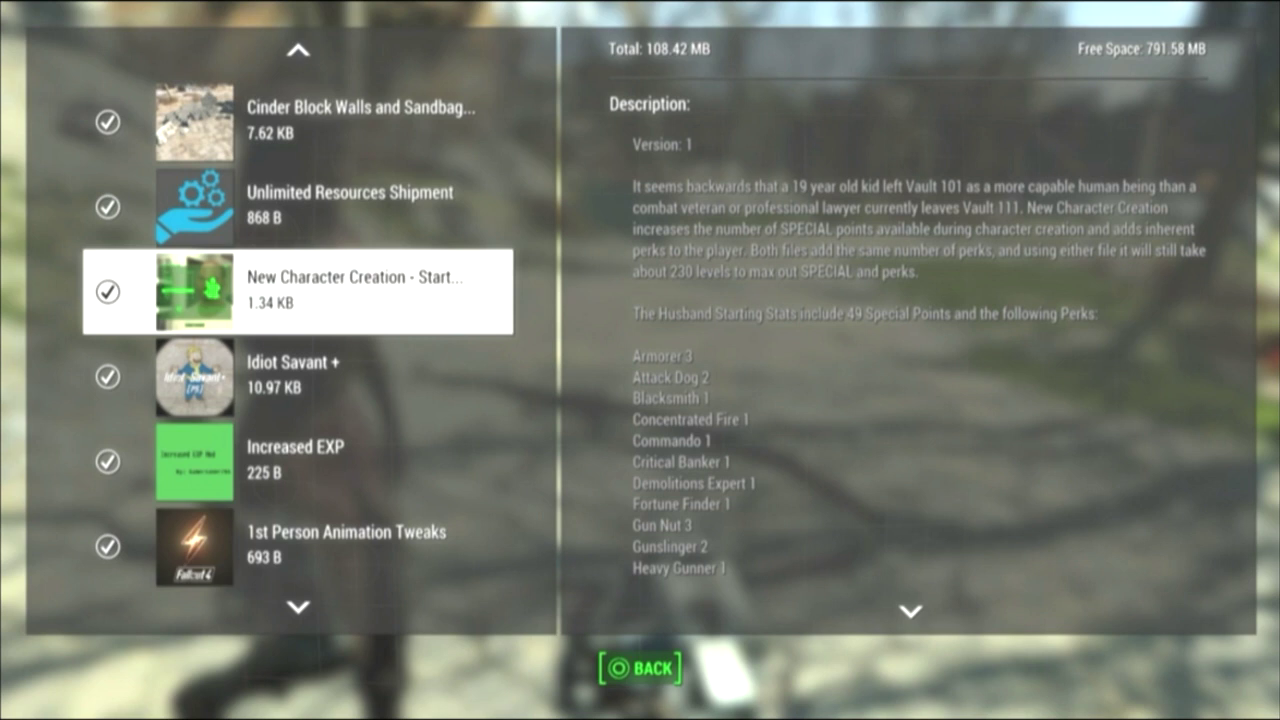
pyautogui.press('Down')
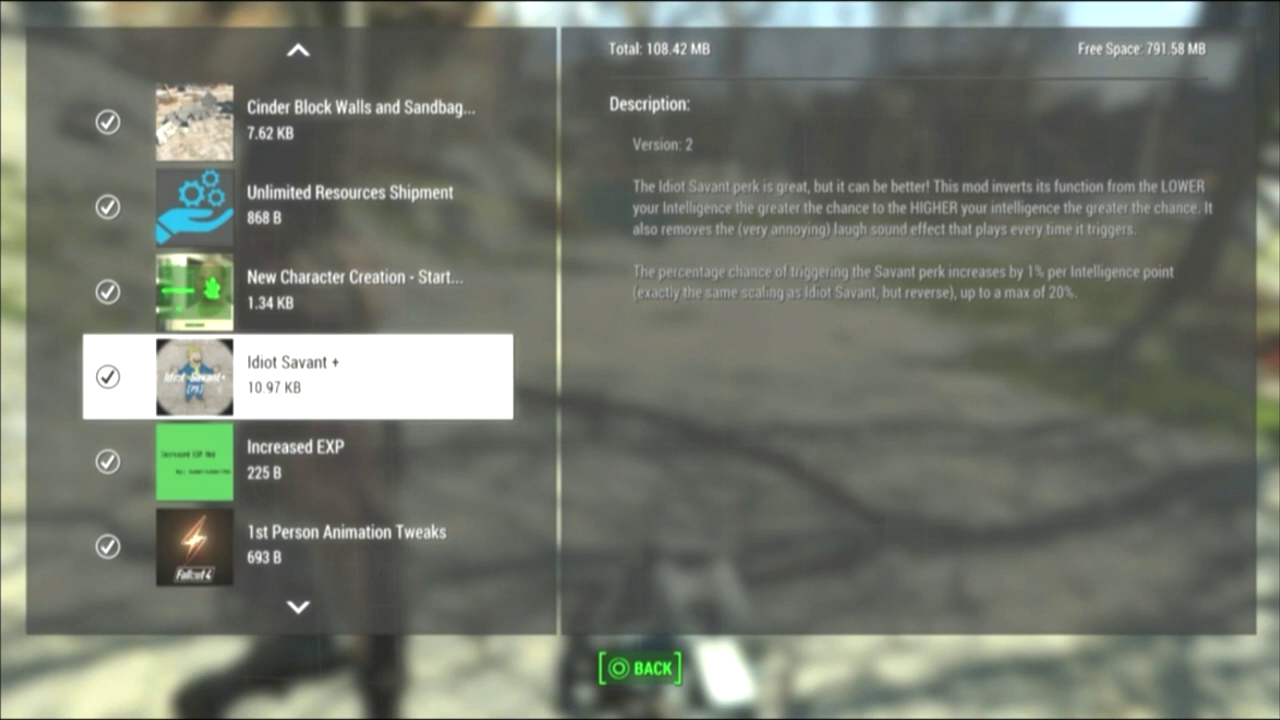
pyautogui.press('Down')
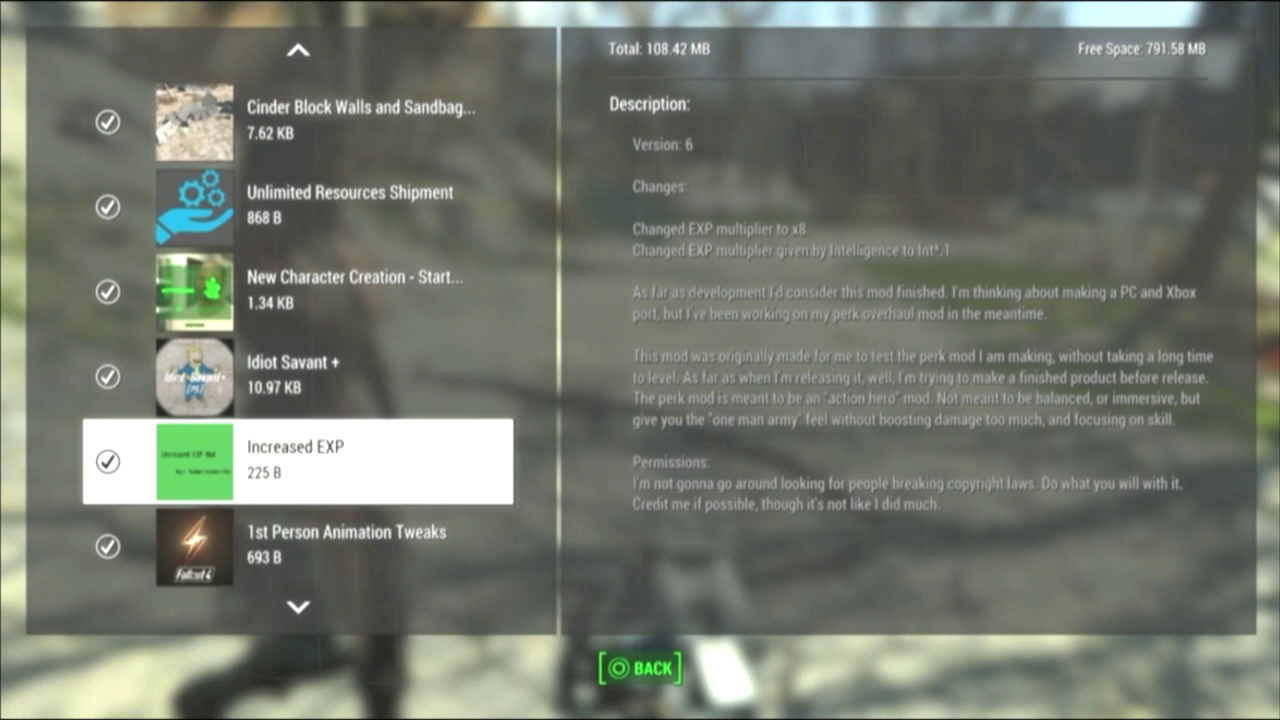
# - View the descriptions of the 1st Person Animation Tweaks and Quick Hack and Pick mods
pyautogui.press('Down')
pyautogui.press('Down')
pyautogui.press('Down')
pyautogui.press('Down')
pyautogui.press('Down')
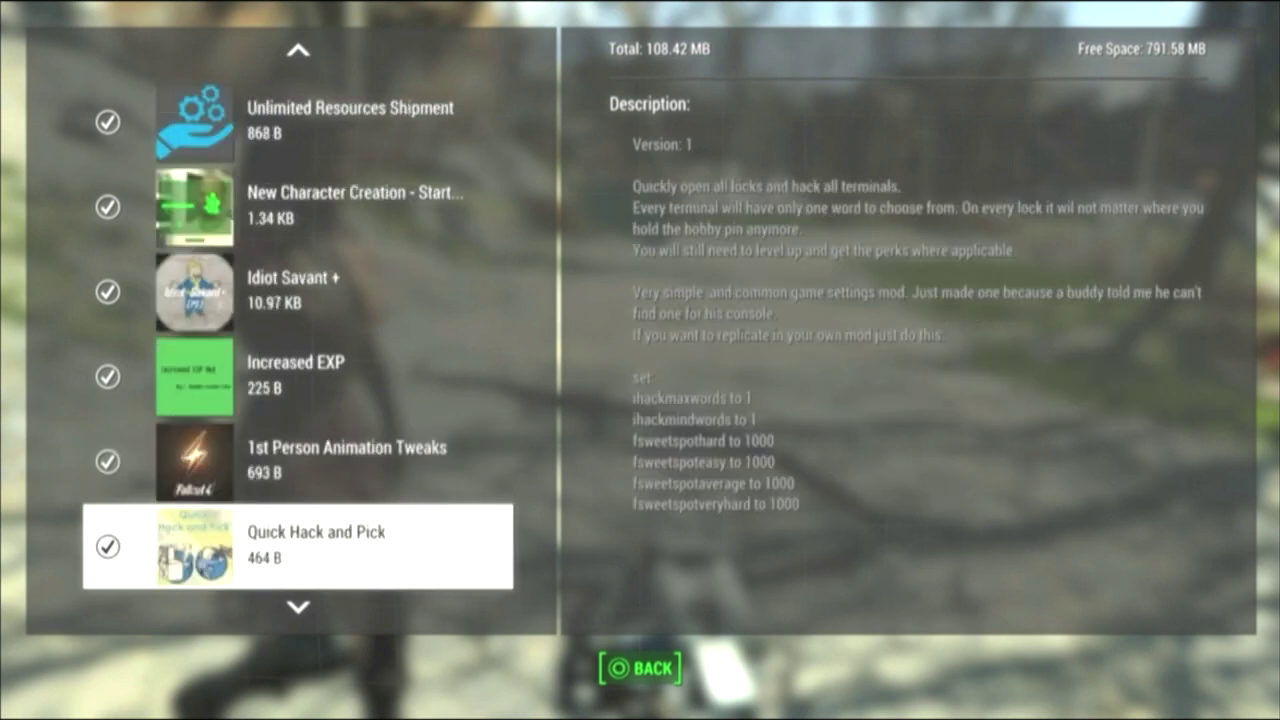
pyautogui.press('Down')
pyautogui.press('Up')
pyautogui.press('Up')
pyautogui.press('Up')
pyautogui.press('Up')
pyautogui.press('Up')
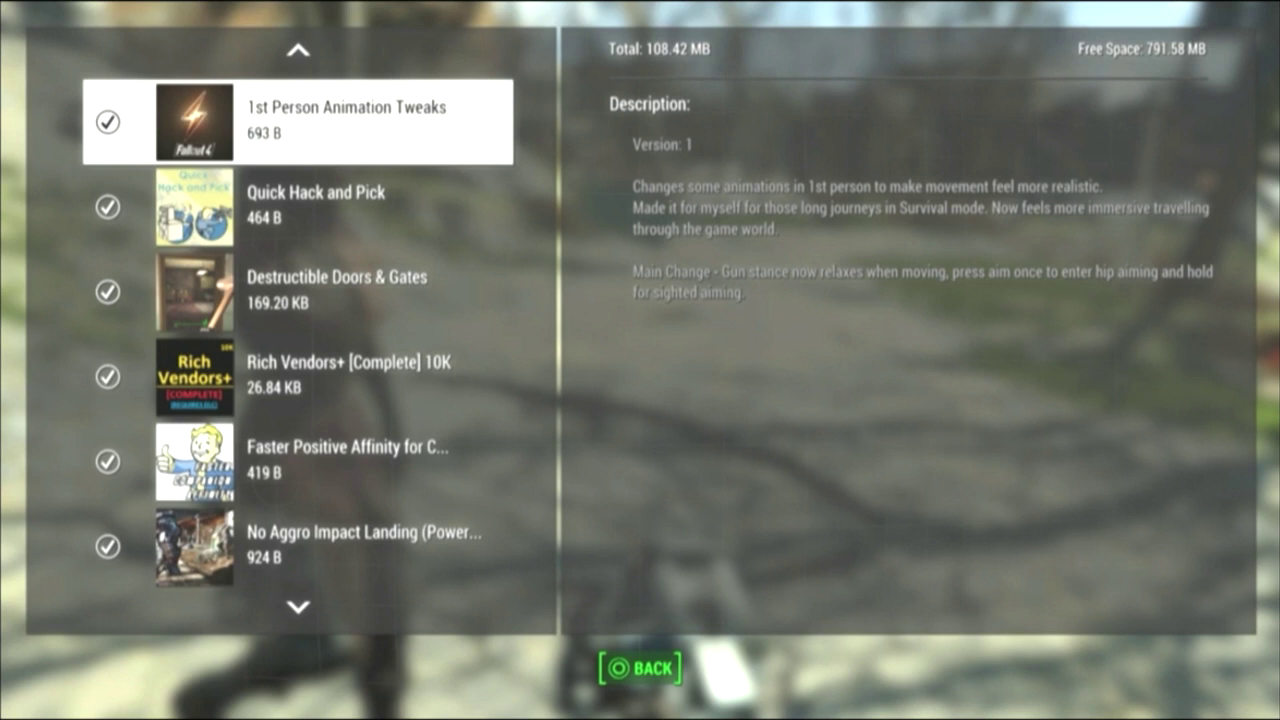
pyautogui.click(298, 206)
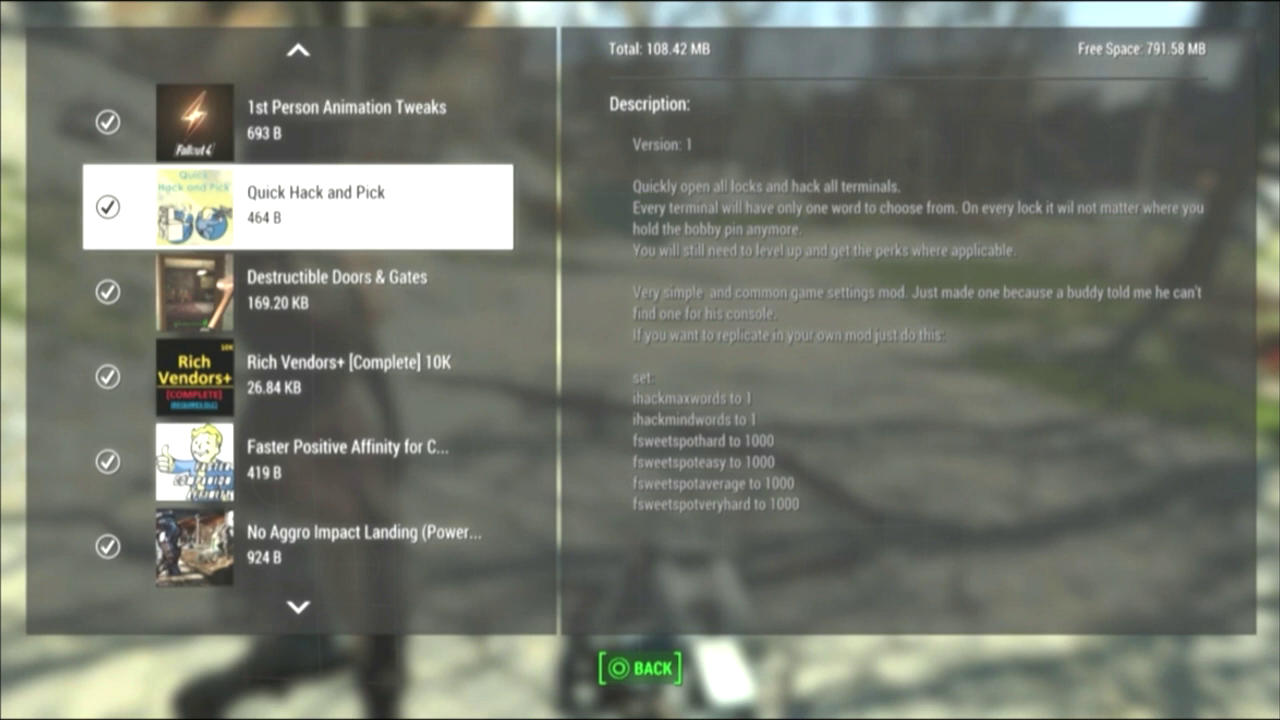
# - Read the descriptions of the Destructible Doors & Gates, Rich Vendors+ [Complete] 10K and Faster Positive Affinity mods
pyautogui.click(297, 291)
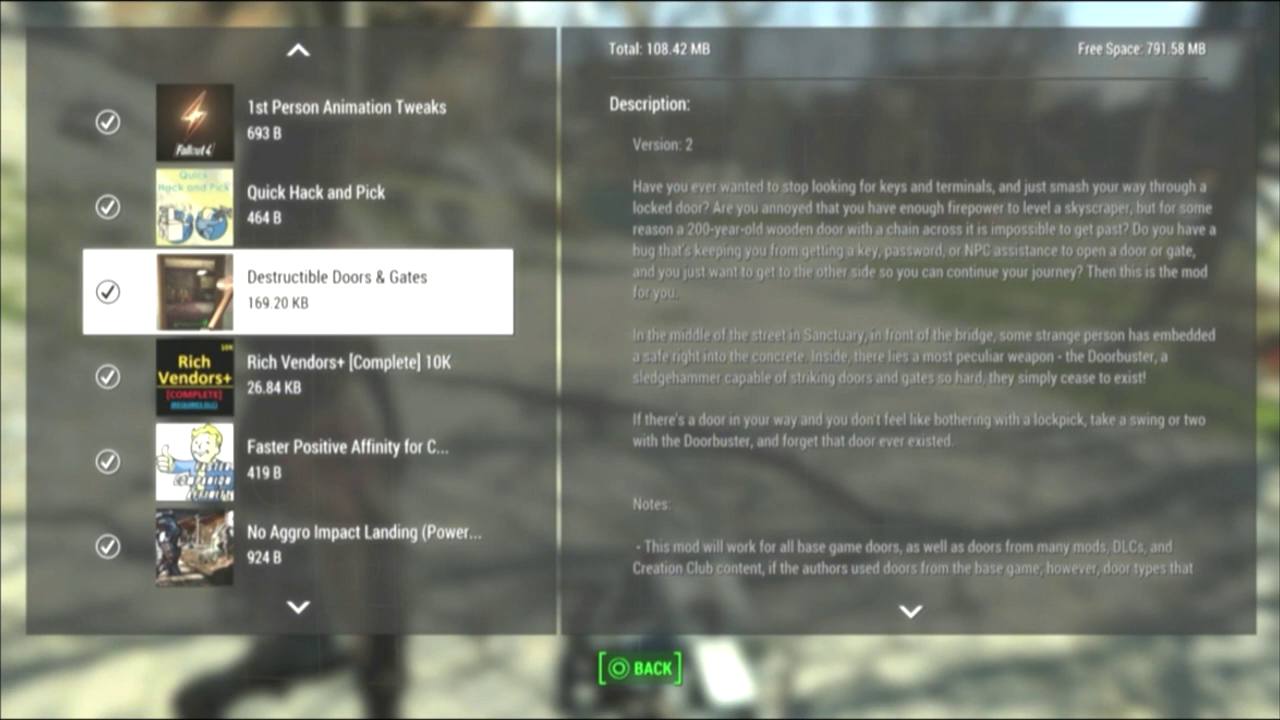
pyautogui.click(298, 377)
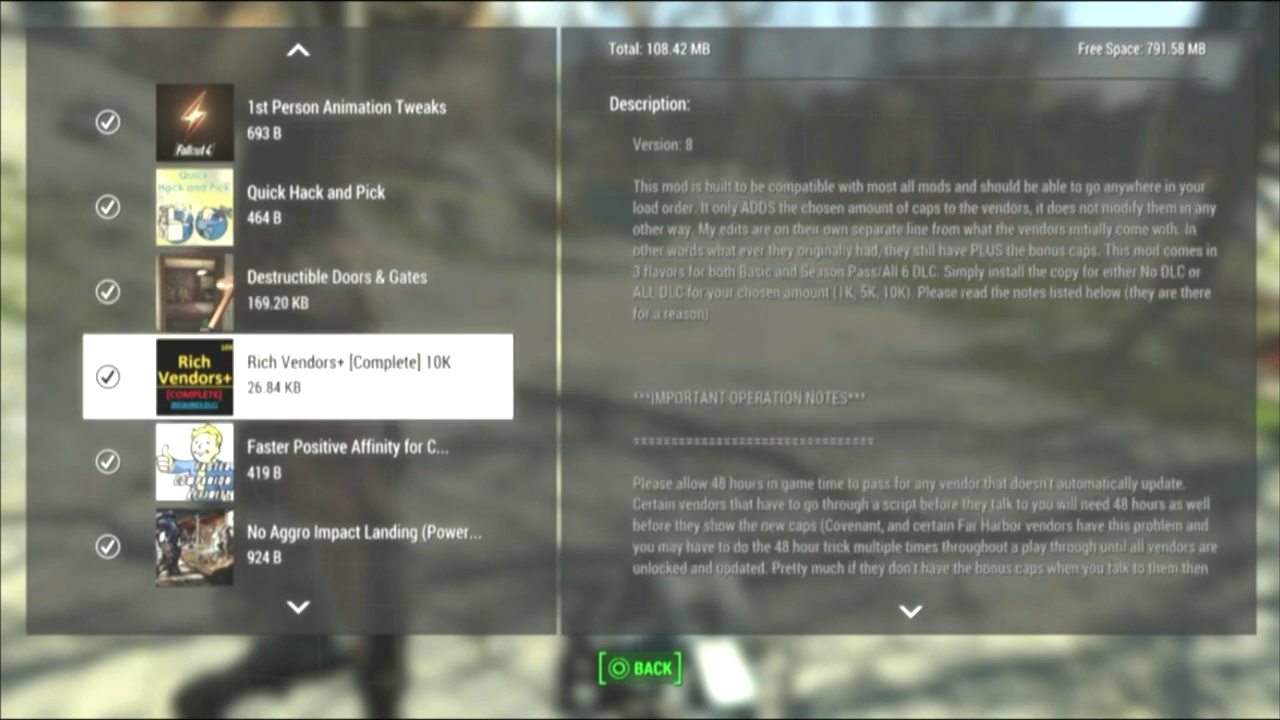
pyautogui.click(298, 462)
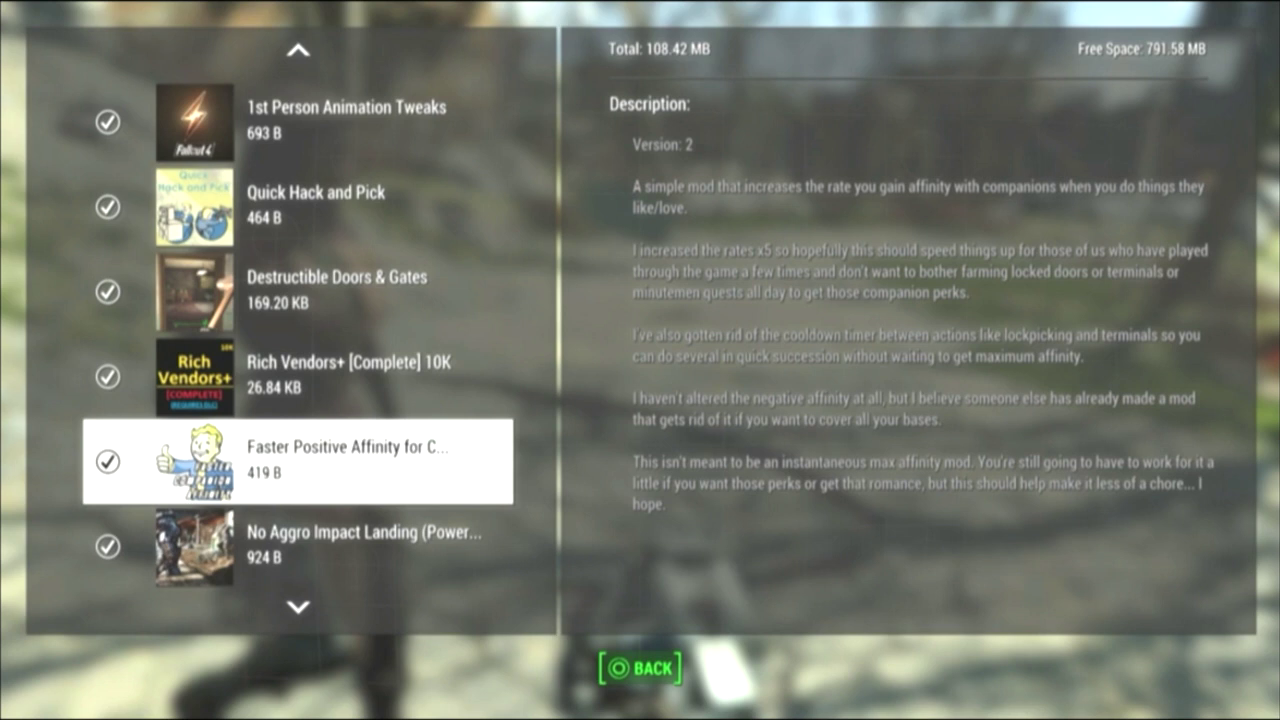
# - Look ahead to the Brotherhood Of Steel Overhaul mod and return to read the No Aggro Impact Landing description
pyautogui.press('Down')
pyautogui.press('Down')
pyautogui.press('Down')
pyautogui.press('Down')
pyautogui.press('Down')
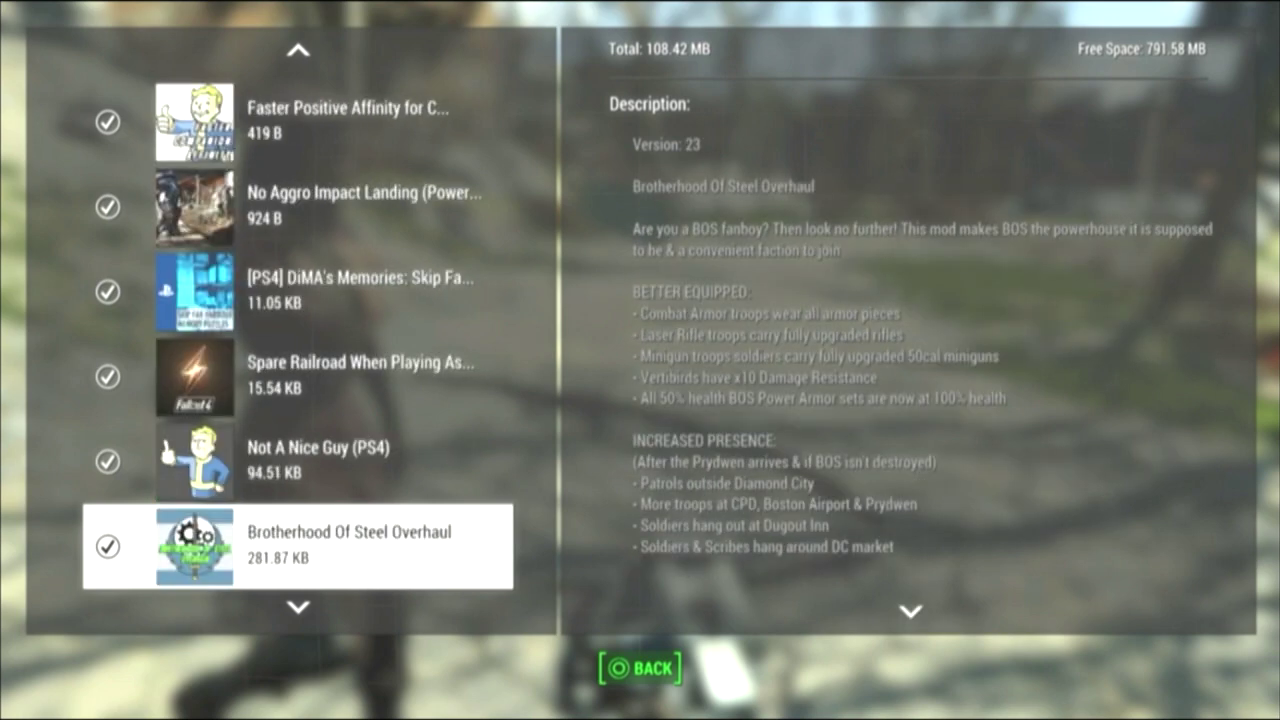
pyautogui.press('Down')
pyautogui.press('Up')
pyautogui.press('Up')
pyautogui.press('Up')
pyautogui.press('Up')
pyautogui.press('Up')
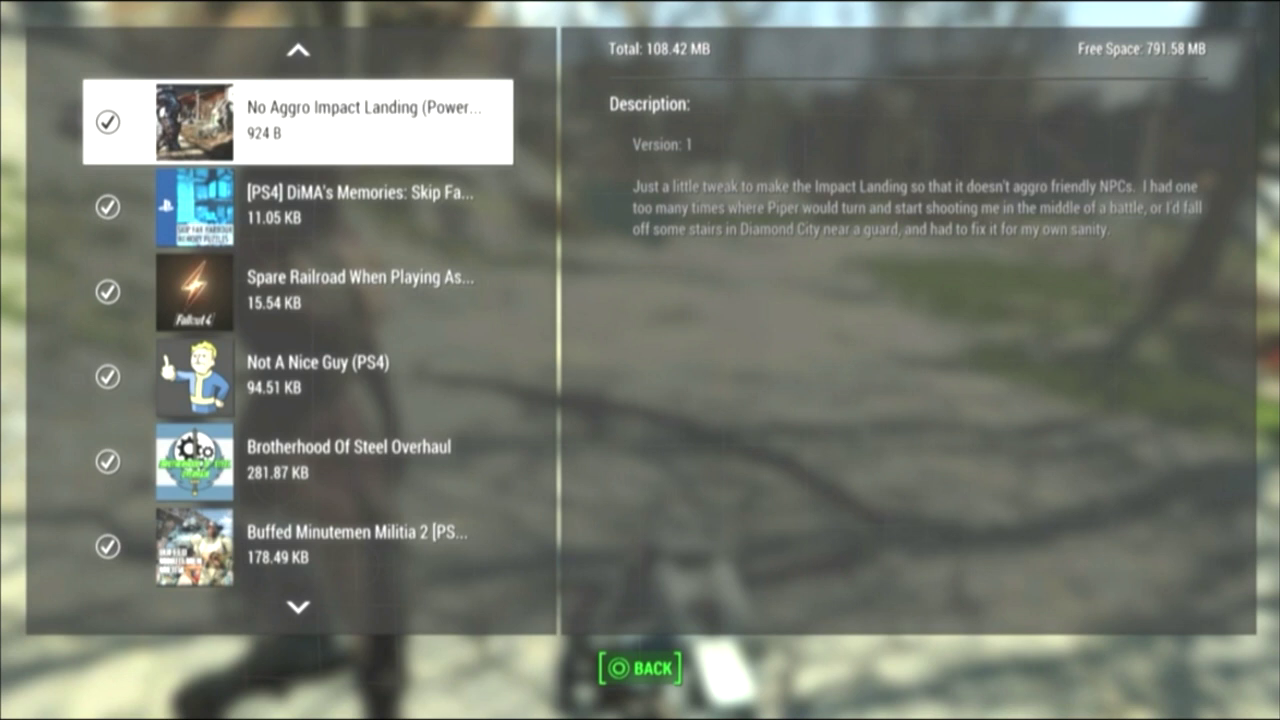
# - Read the descriptions of the DiMA's Memories, Spare Railroad and Not A Nice Guy mods
pyautogui.press('Down')
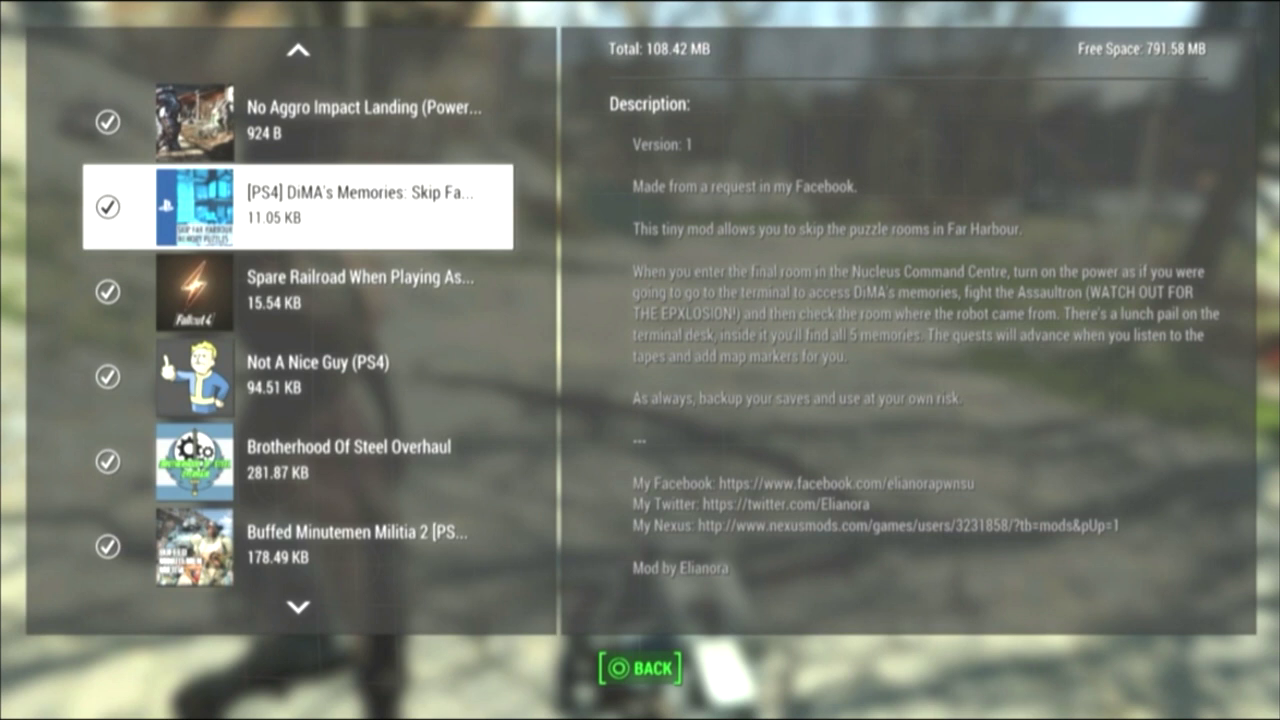
pyautogui.press('Down')
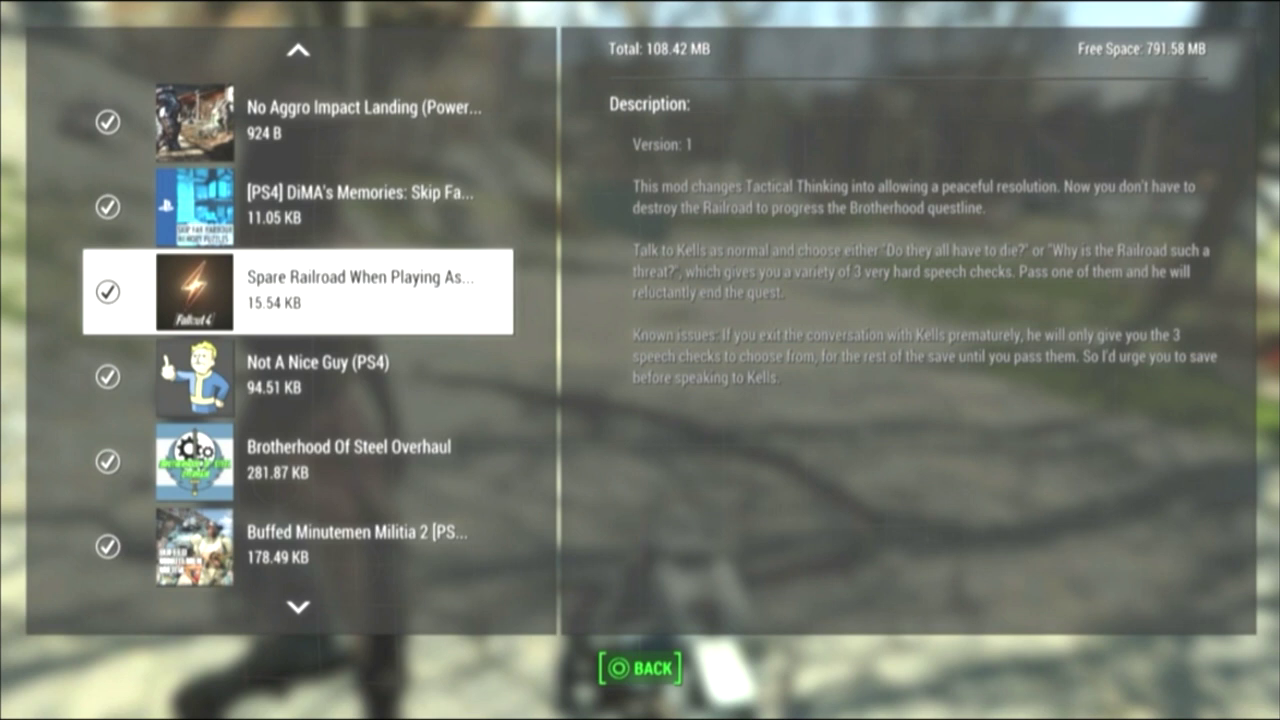
pyautogui.click(298, 377)
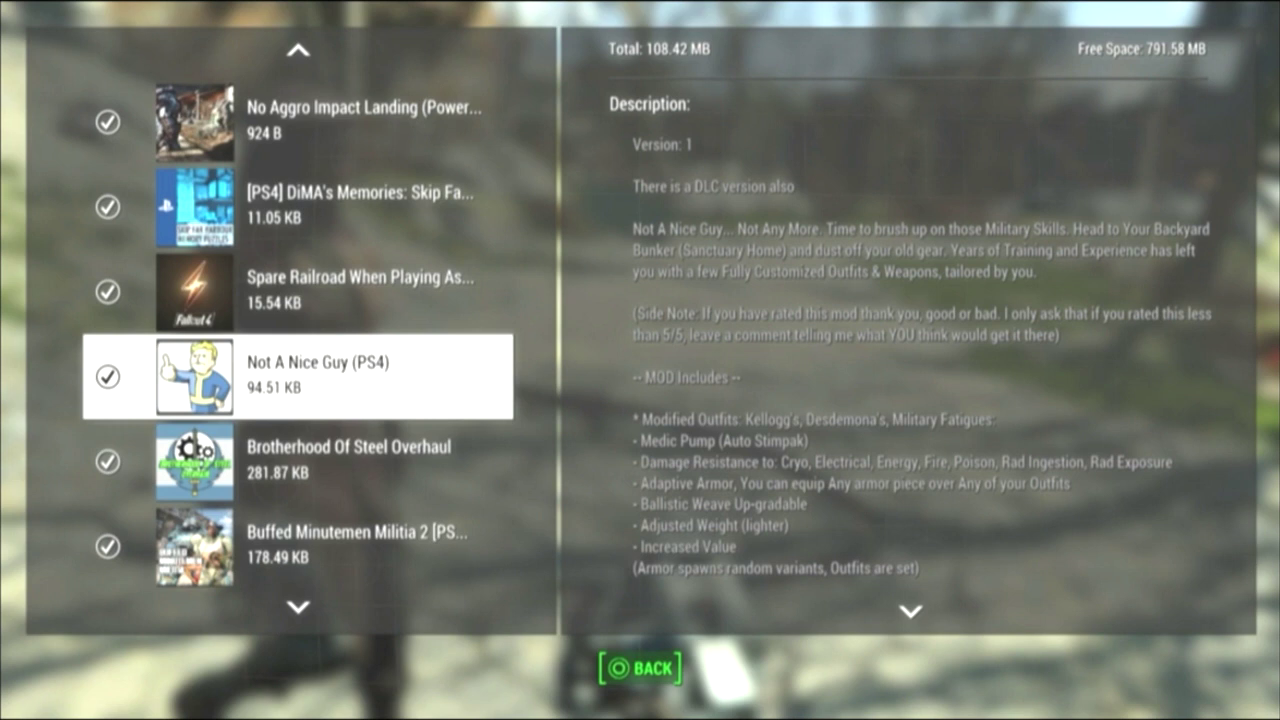
# - Skim the mods from Buffed Minutemen Militia 2 to Realistic Gore and go back to Brotherhood Of Steel Overhaul
pyautogui.click(298, 462)
pyautogui.press('Down')
pyautogui.press('Down')
pyautogui.press('Down')
pyautogui.press('Down')
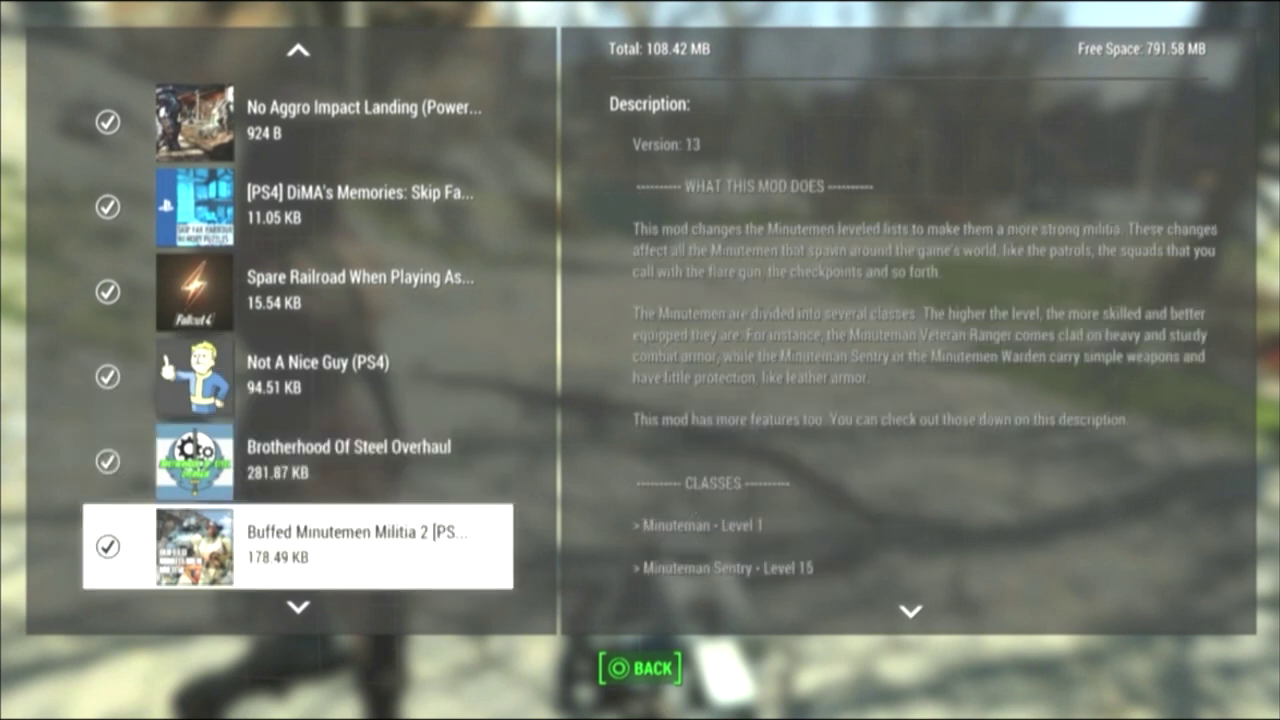
pyautogui.press('Down')
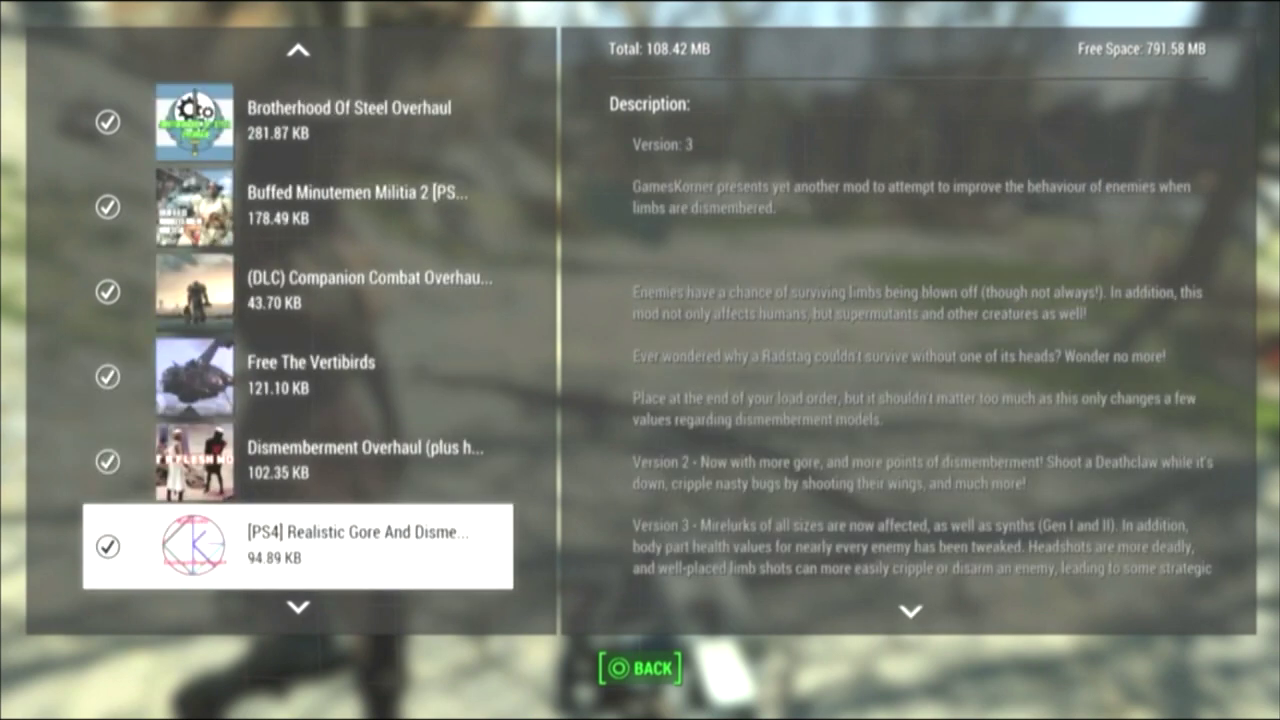
pyautogui.press('Up')
pyautogui.press('Up')
pyautogui.press('Up')
pyautogui.press('Up')
pyautogui.press('Up')
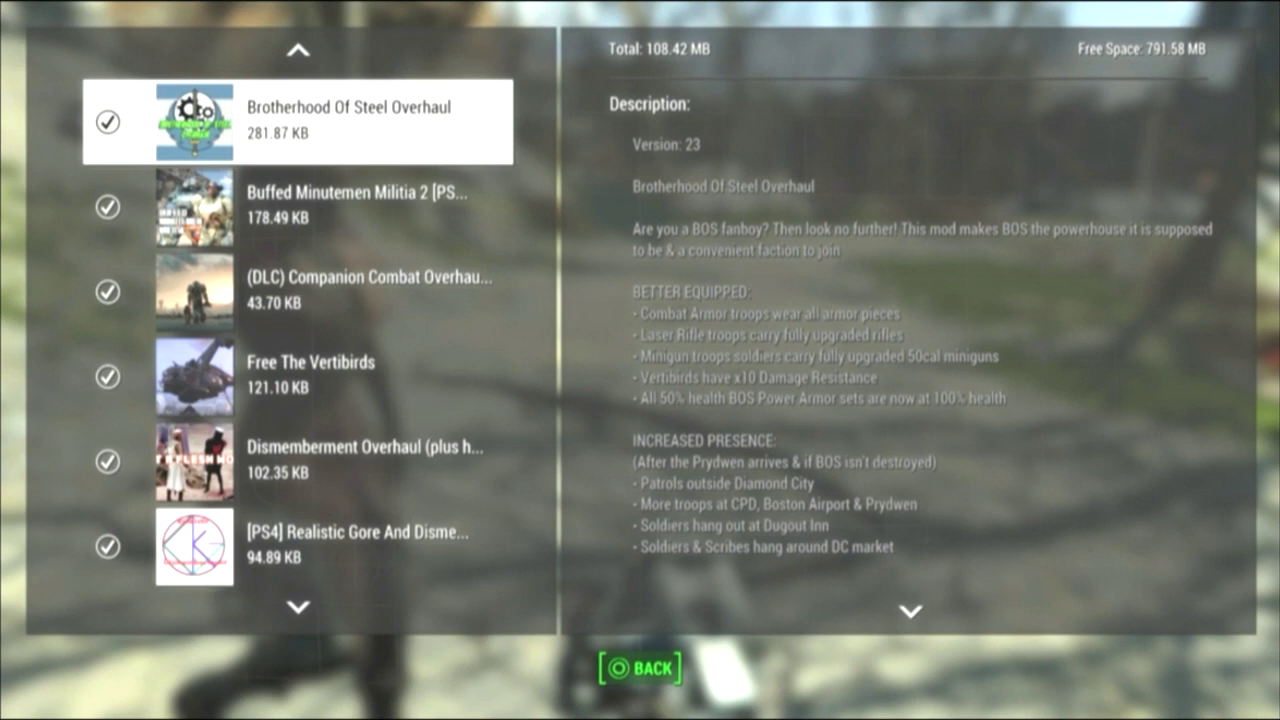
# - Review the Buffed Minutemen Militia 2 description alongside the Brotherhood Of Steel Overhaul description
pyautogui.press('Down')
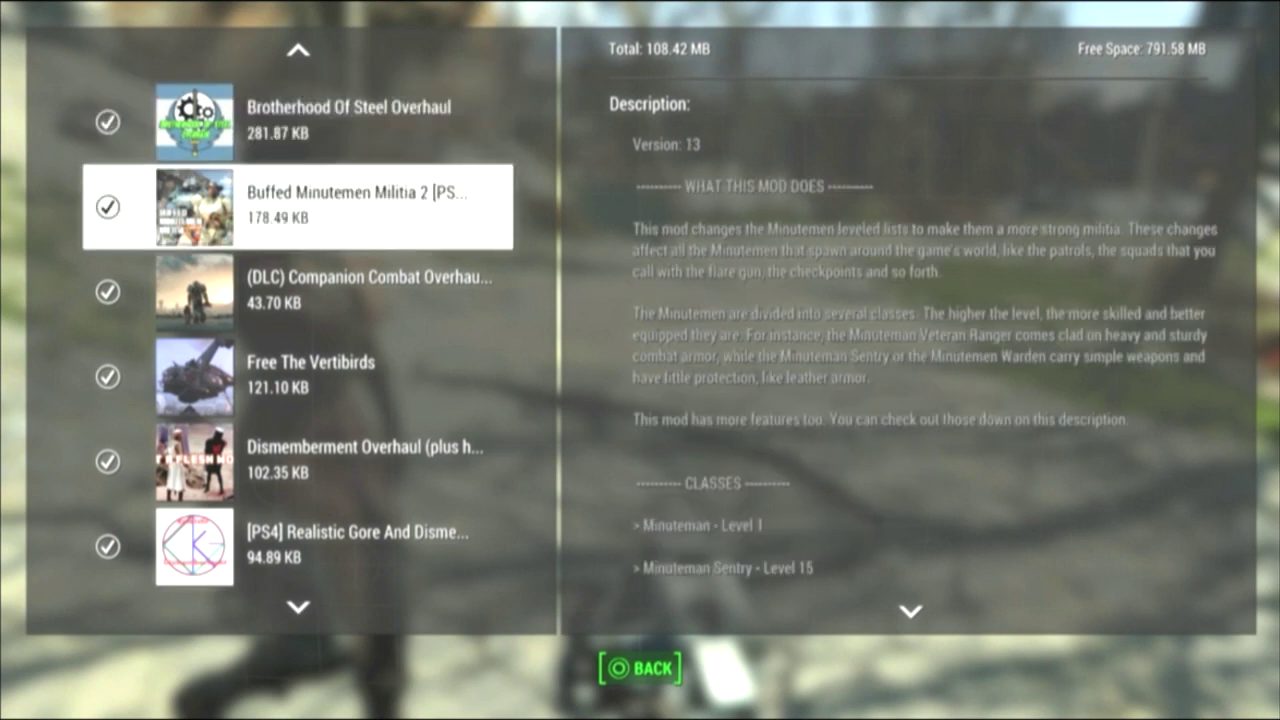
pyautogui.press('Up')
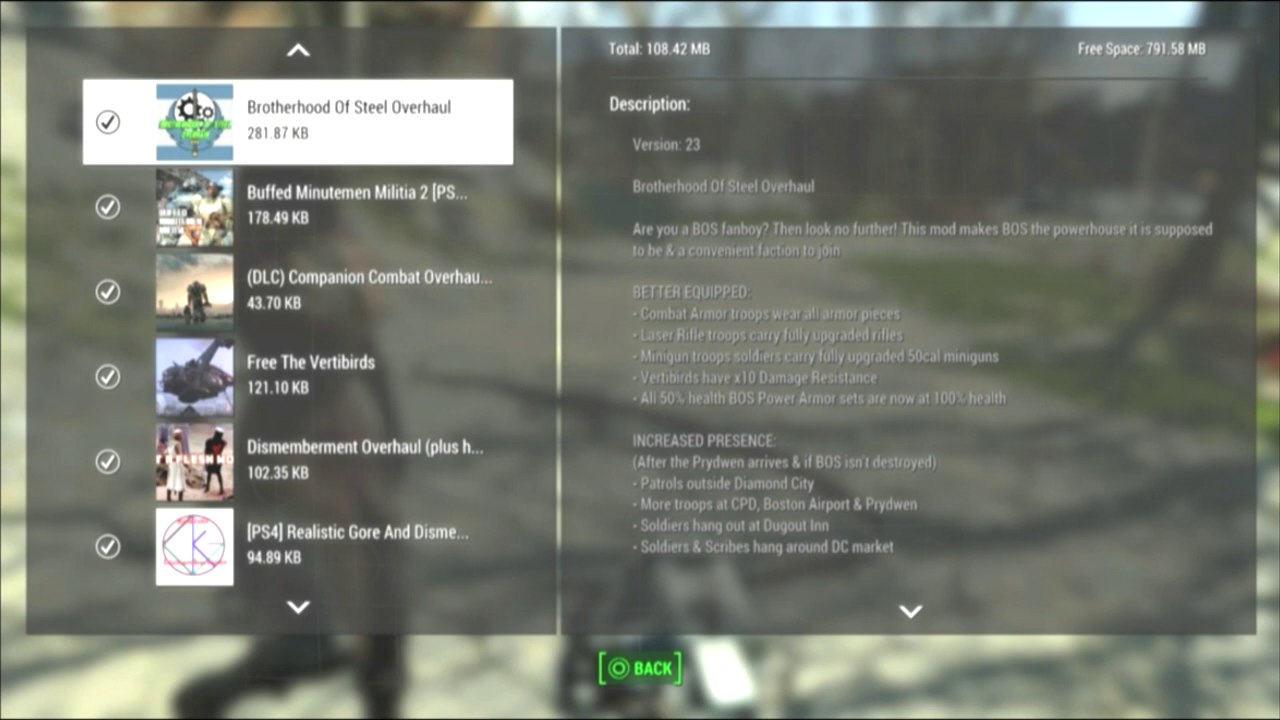
pyautogui.press('Down')
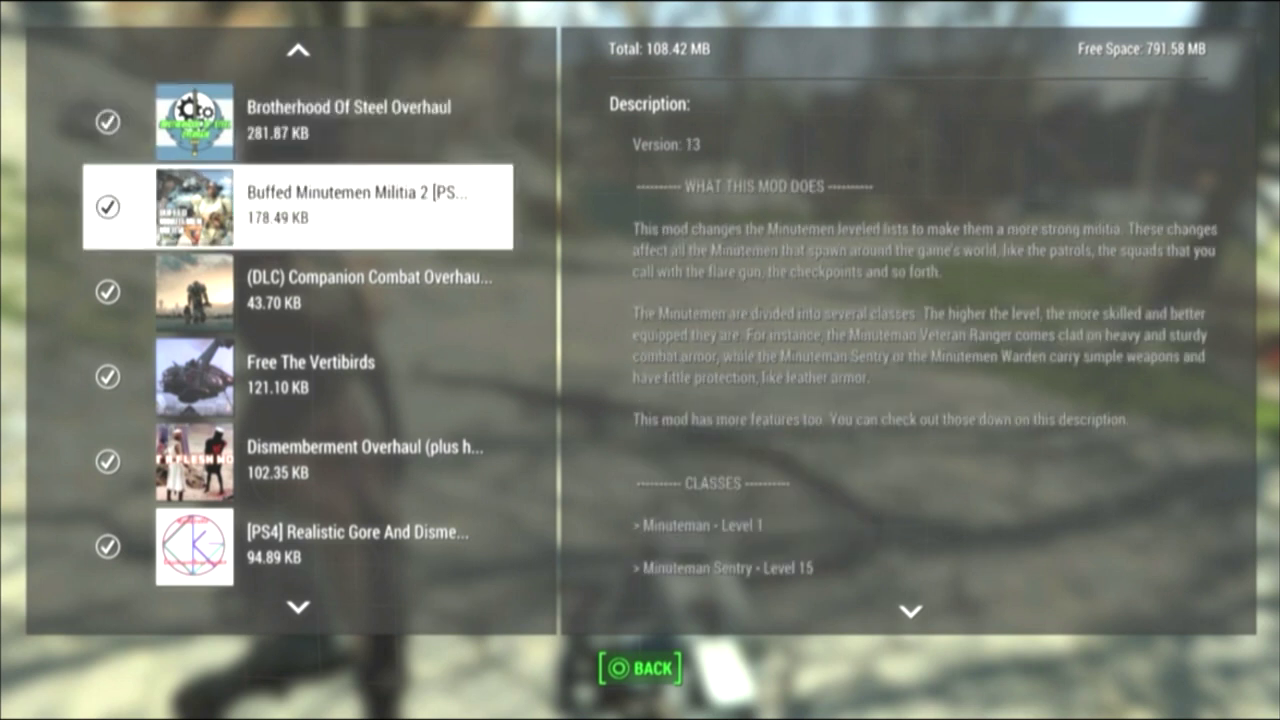
pyautogui.press('Up')
pyautogui.press('Down')
# - Read through the description of the (DLC) Companion Combat Overhaul mod, including the section on companion perks and clothing
pyautogui.press('Down')
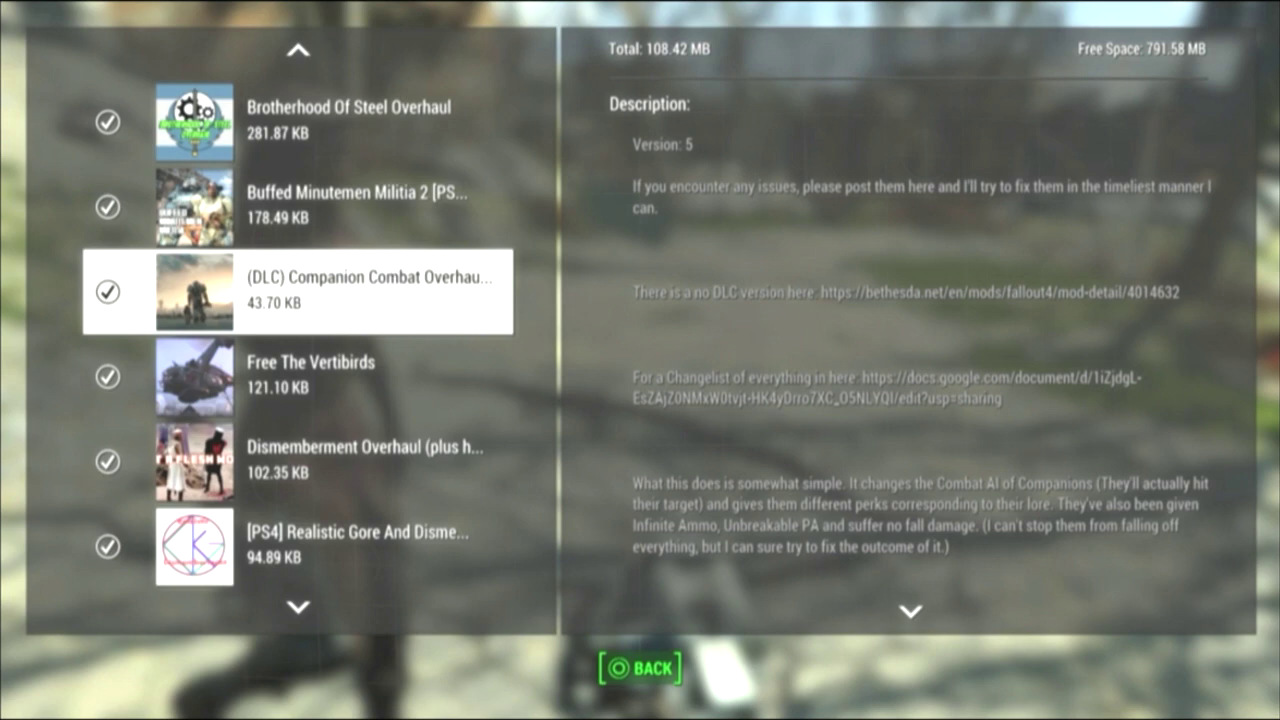
pyautogui.scroll(-5, 922, 335)
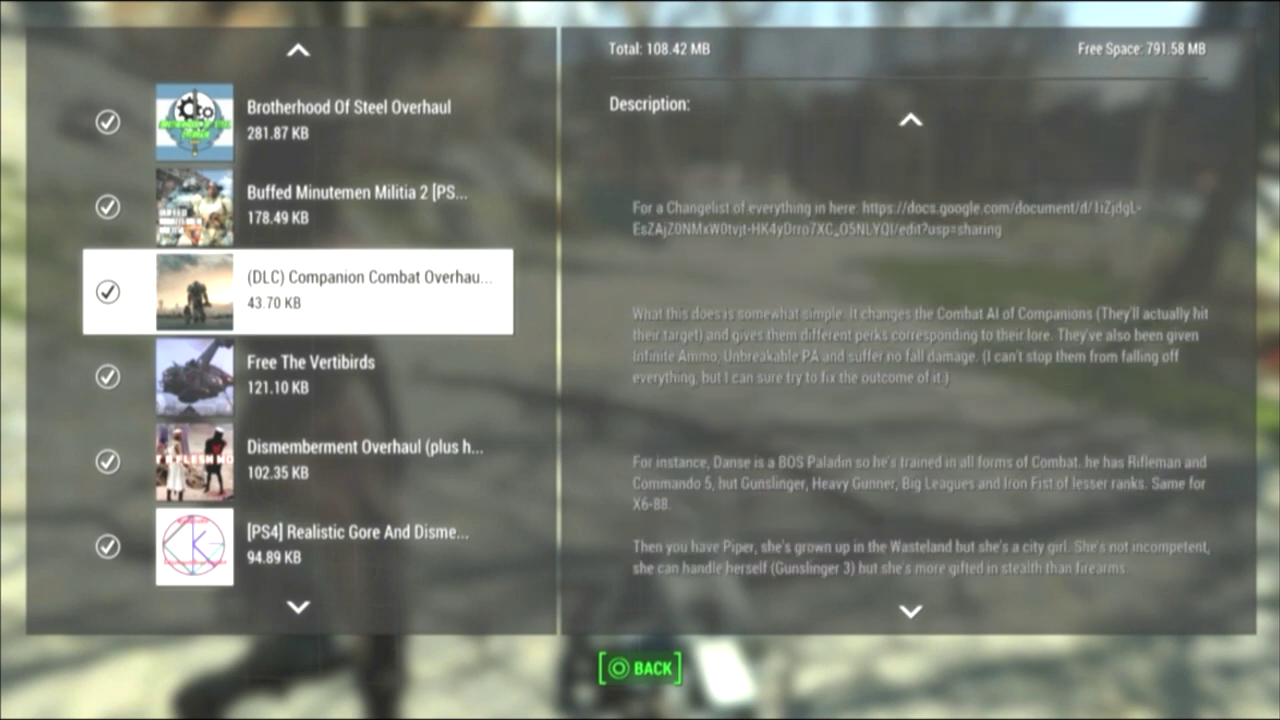
pyautogui.scroll(-5, 922, 335)
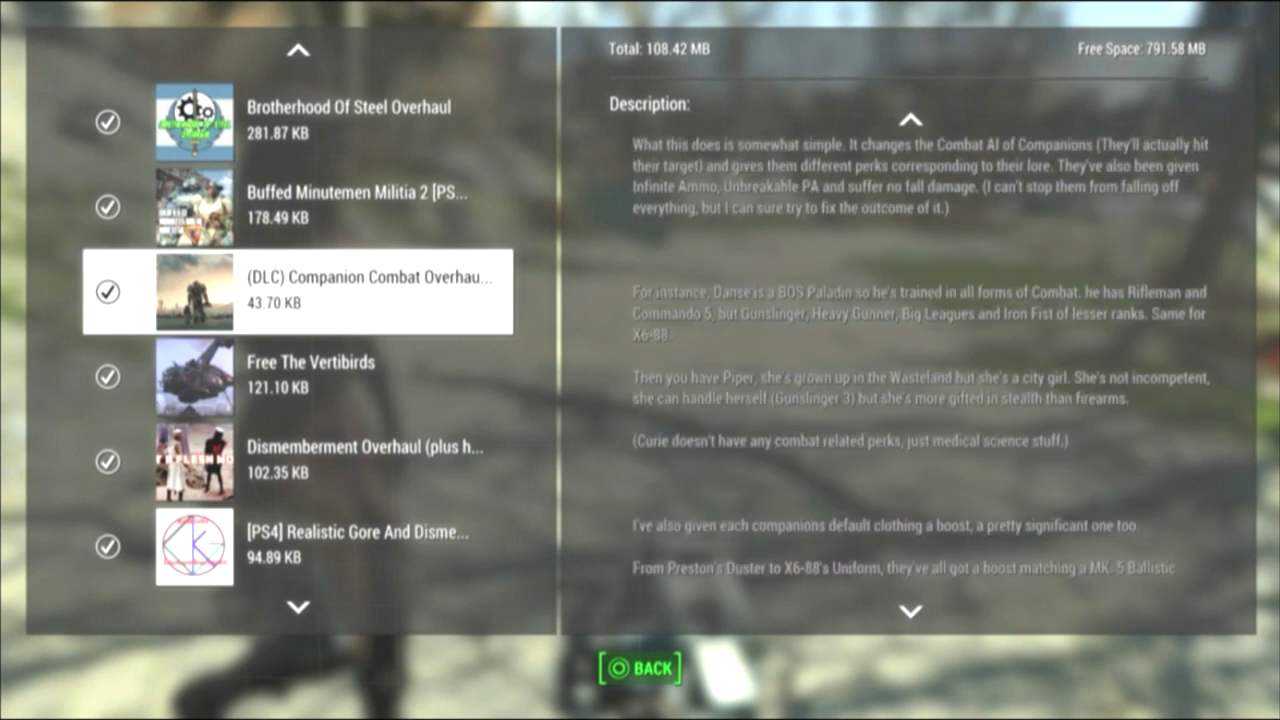
pyautogui.scroll(-2, 922, 335)
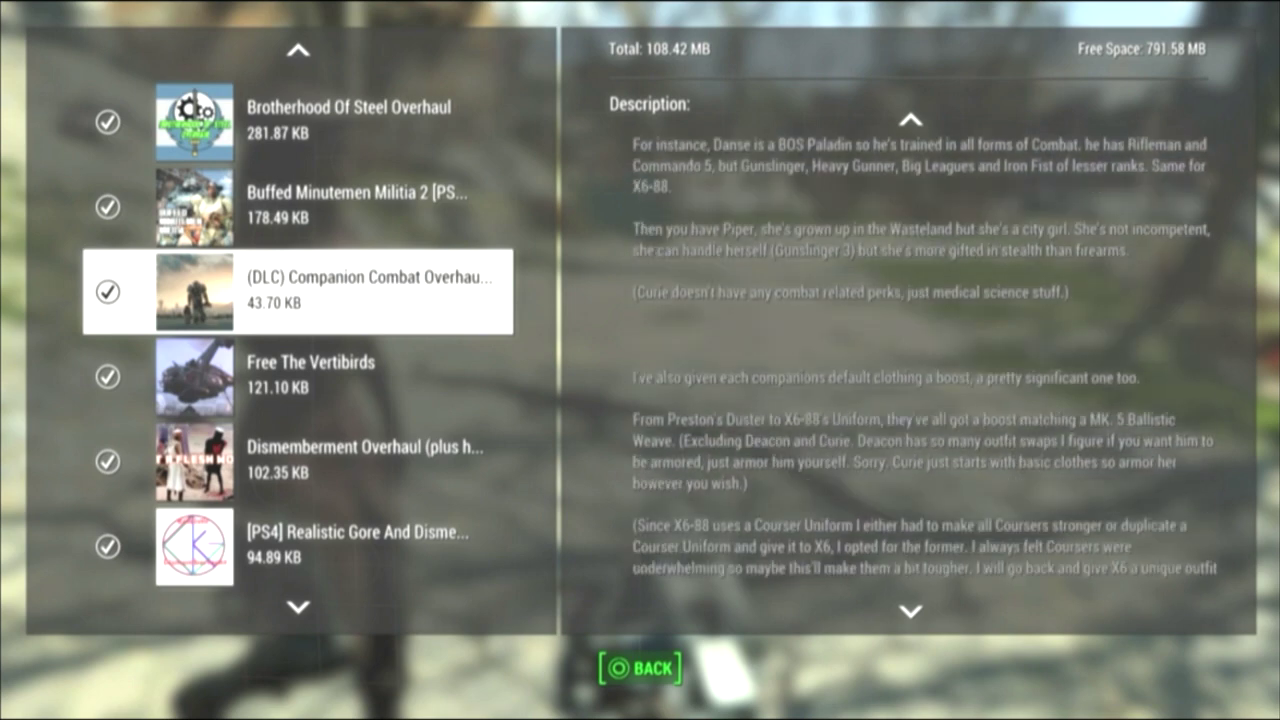
pyautogui.scroll(-1, 922, 335)
# - View the Free The Vertibirds and Dismemberment Overhaul descriptions and look ahead to the Overgrowth mod
pyautogui.press('Down')
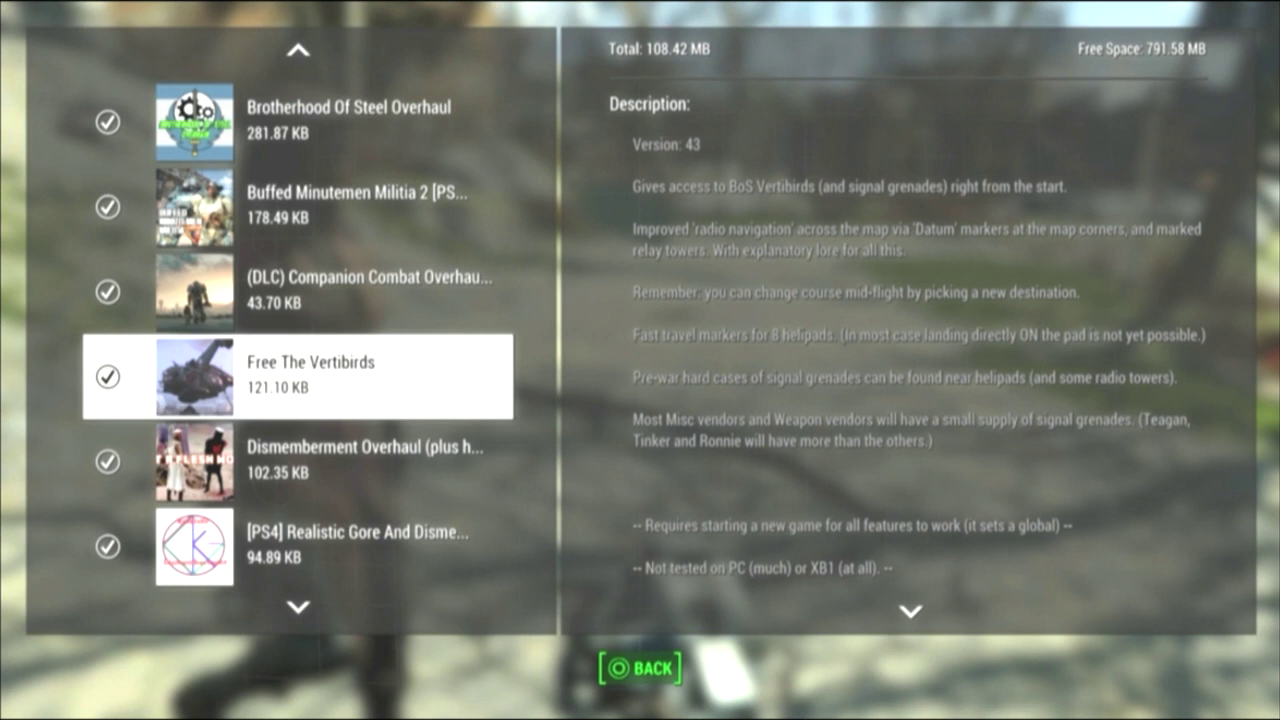
pyautogui.press('Down')
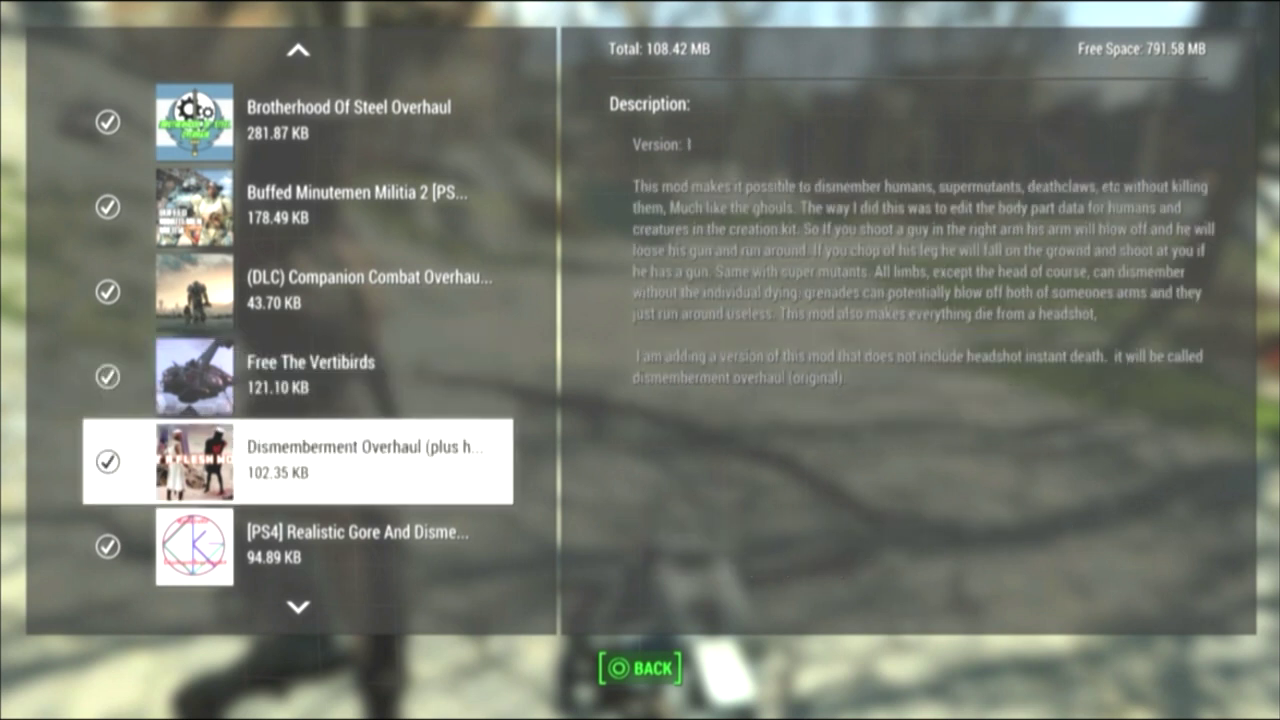
pyautogui.press('Down')
pyautogui.press('Down')
pyautogui.press('Down')
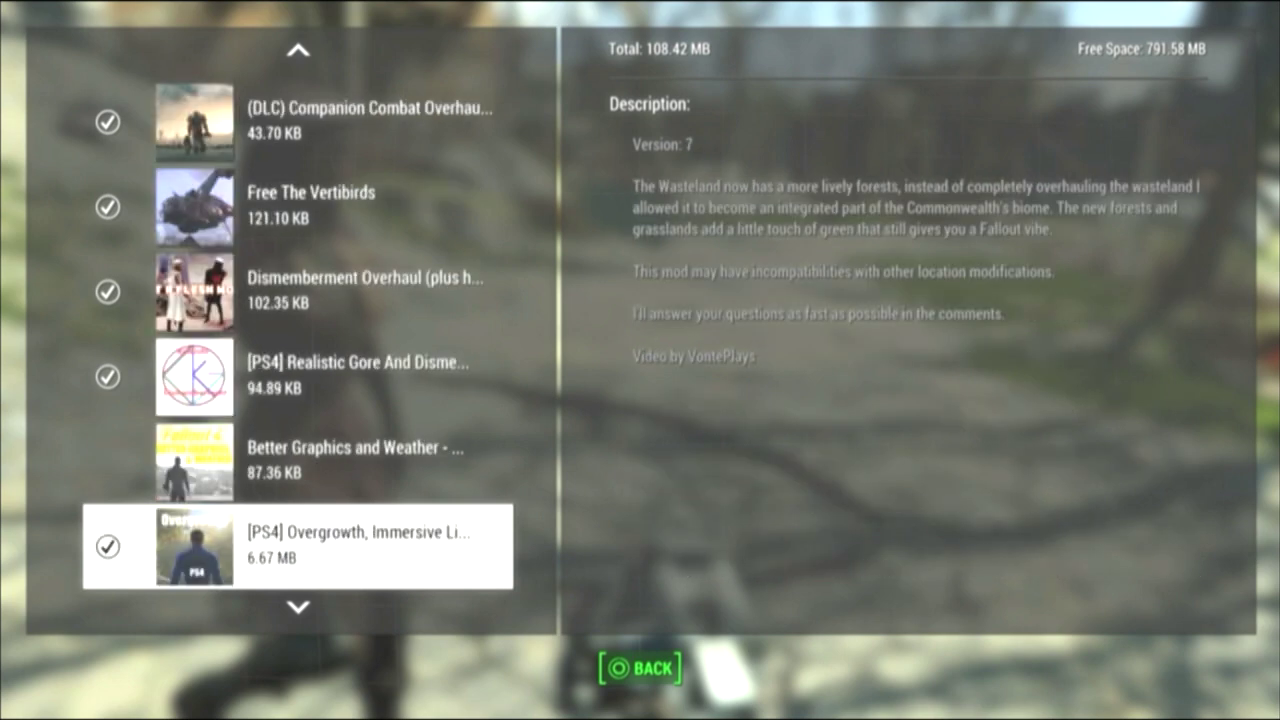
# - Go back to the Dismemberment Overhaul description and read it together with the Realistic Gore description
pyautogui.press('Down')
pyautogui.press('Down')
pyautogui.press('Up')
pyautogui.press('Up')
pyautogui.press('Up')
pyautogui.press('Up')
pyautogui.press('Up')
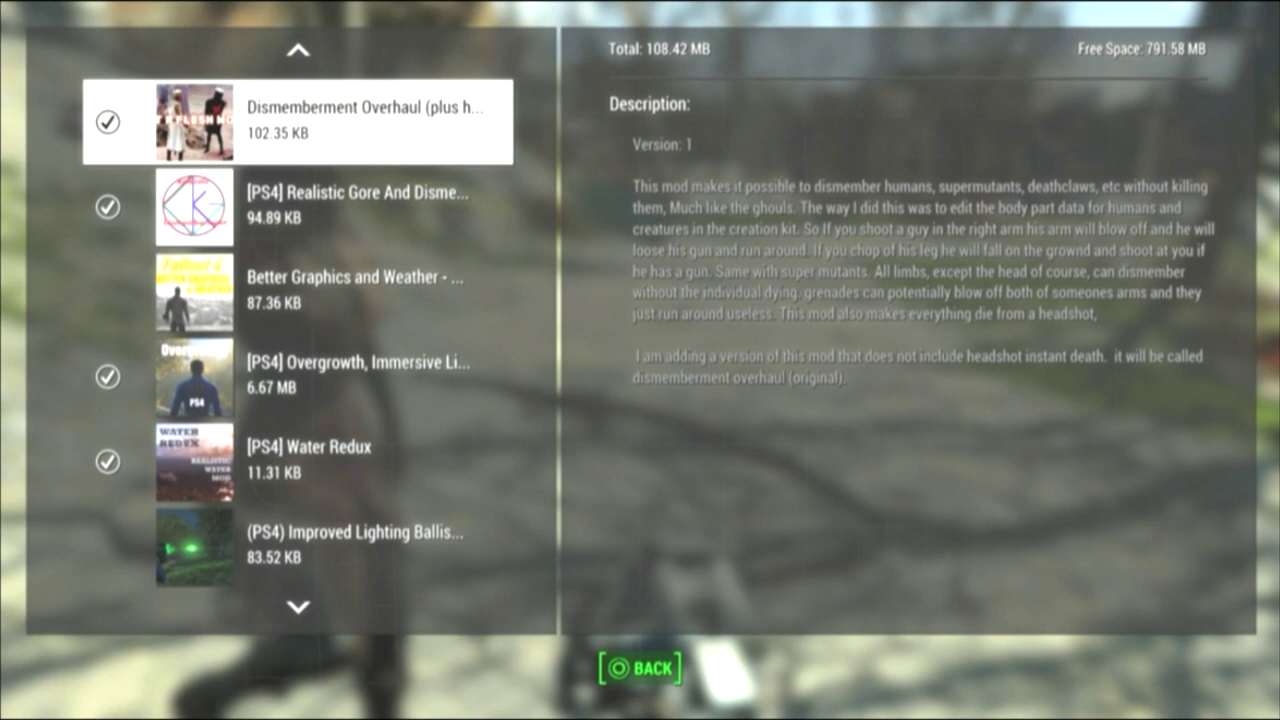
pyautogui.press('Down')
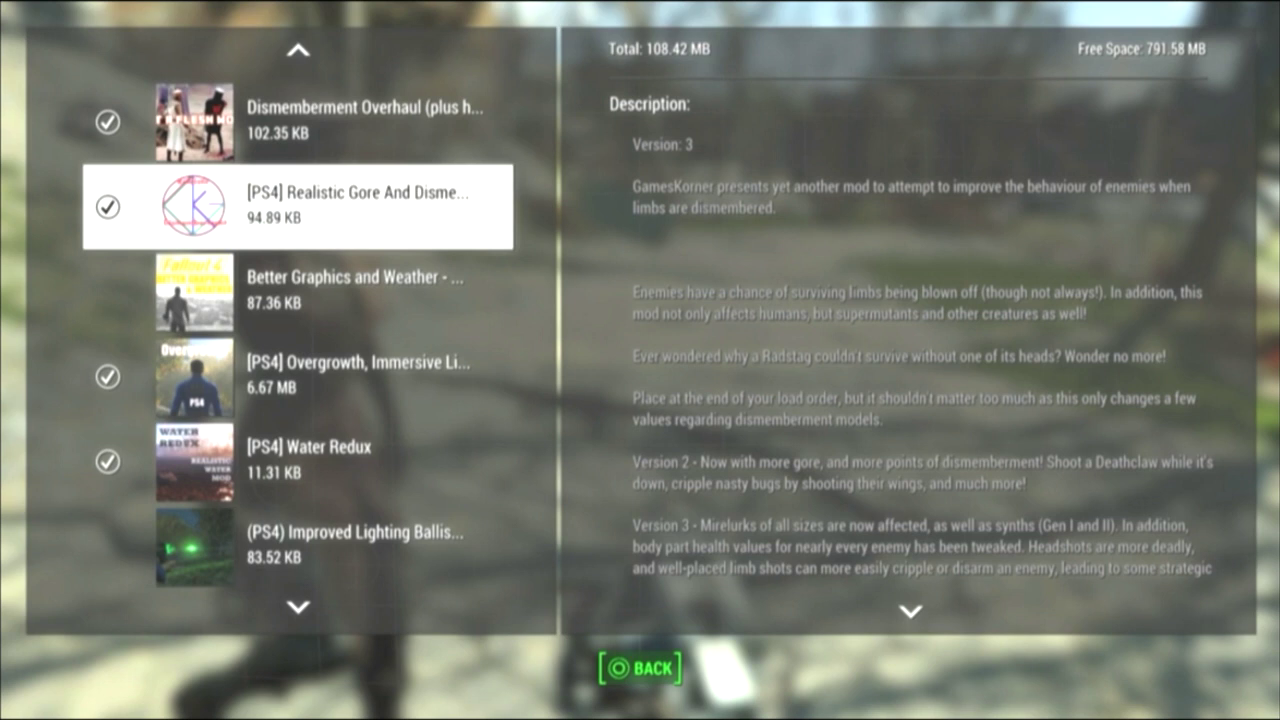
# - View the descriptions of the Better Graphics and Weather, Overgrowth and Improved Lighting Ballistics mods
pyautogui.press('Down')
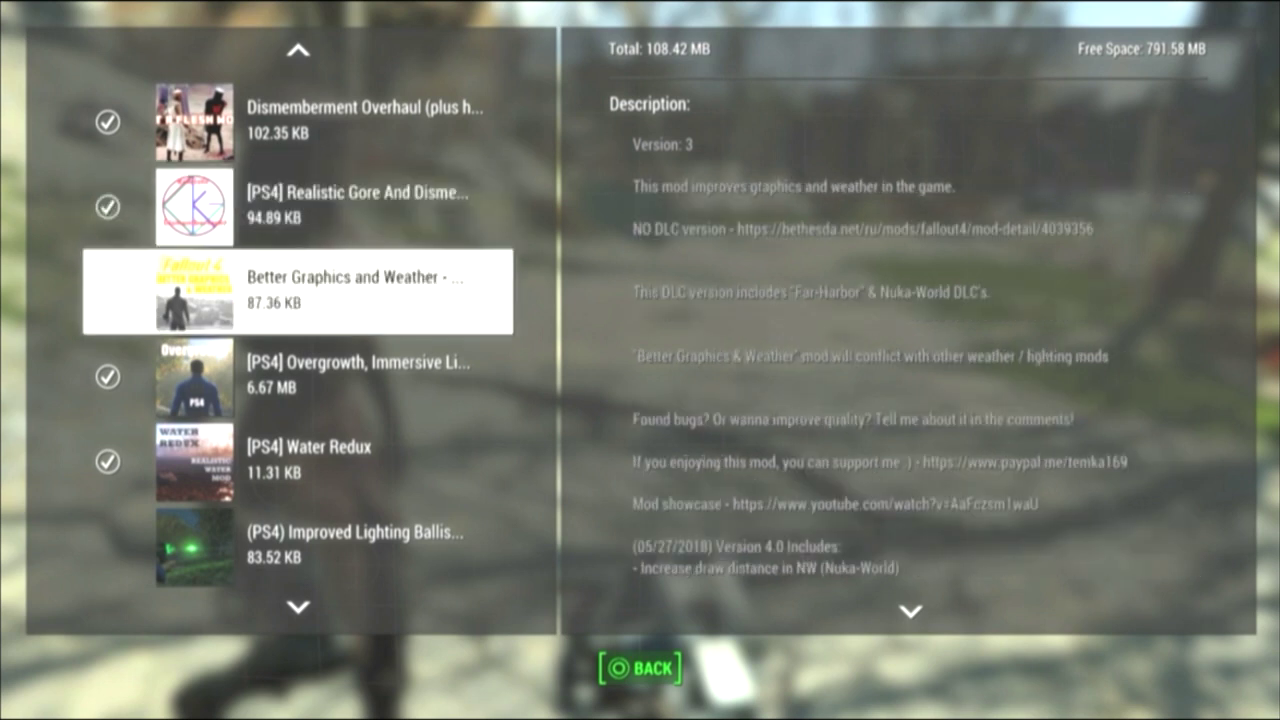
pyautogui.press('Down')
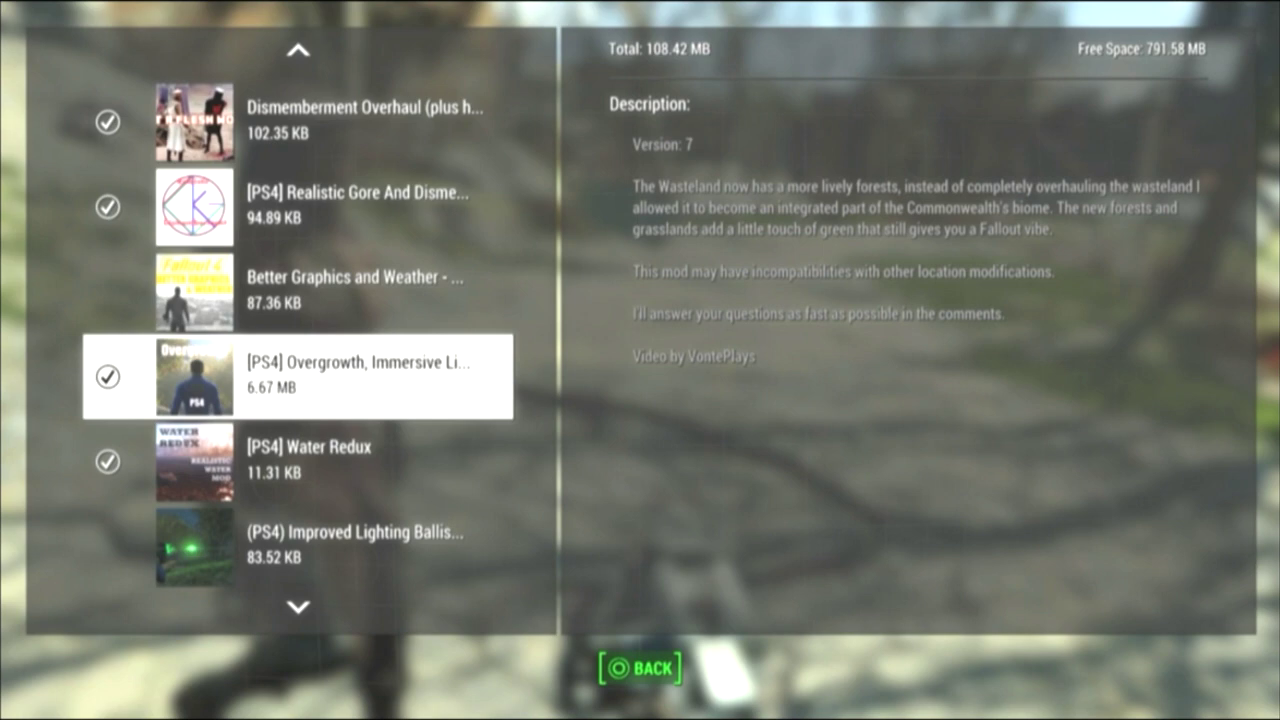
pyautogui.press('Down')
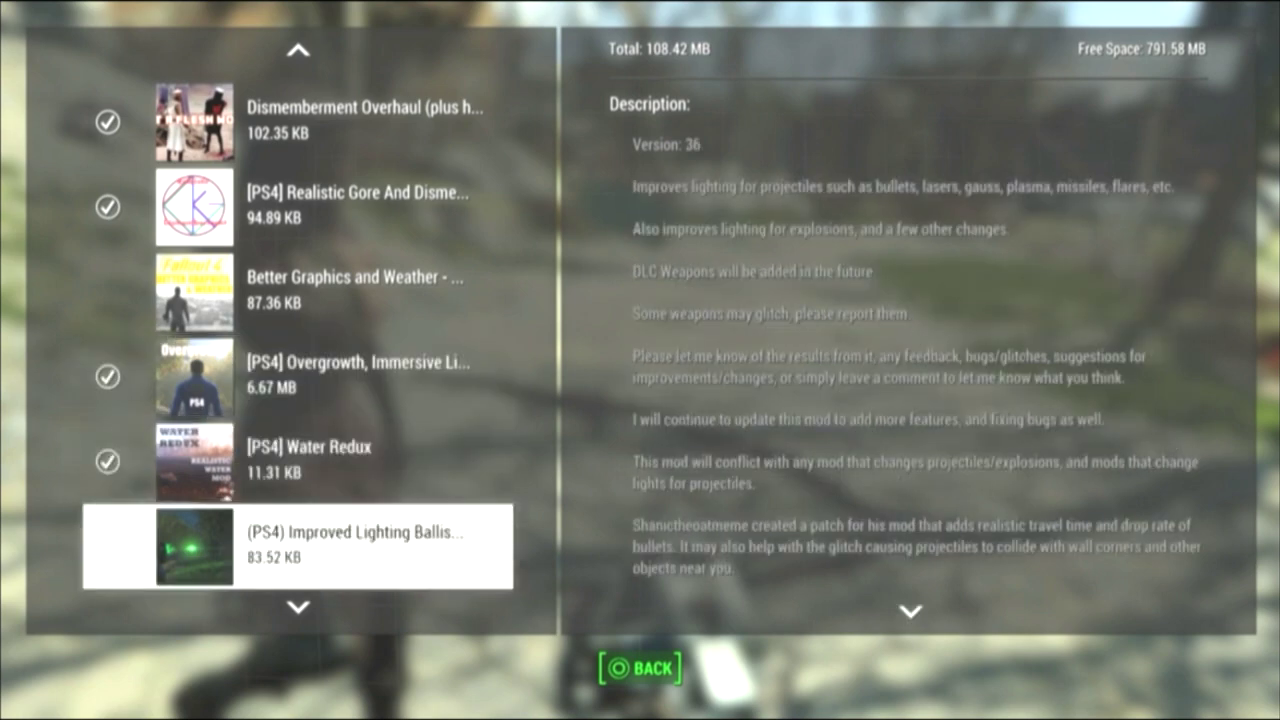
# - Look ahead to the NoRespawns Home Plate mod and return to read the Enhanced Flickering Fire description
pyautogui.press('Down')
pyautogui.press('Down')
pyautogui.press('Down')
pyautogui.press('Down')
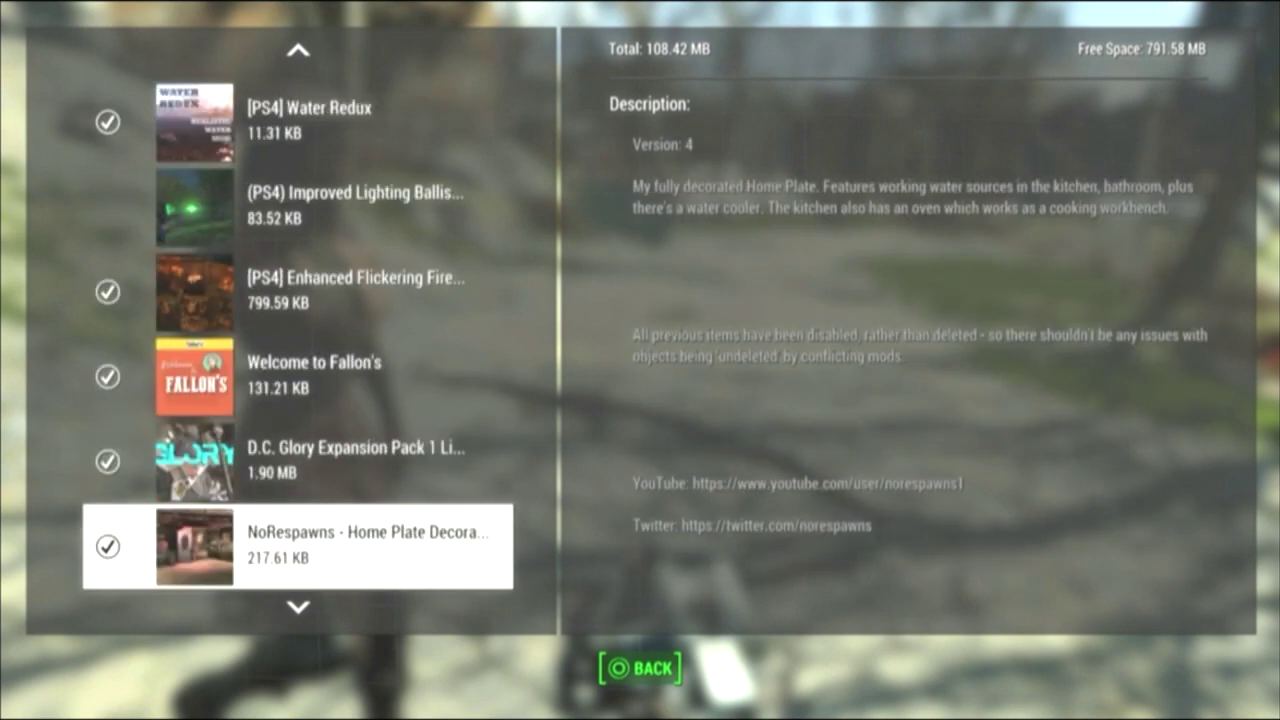
pyautogui.press('Up')
pyautogui.press('Up')
pyautogui.press('Up')
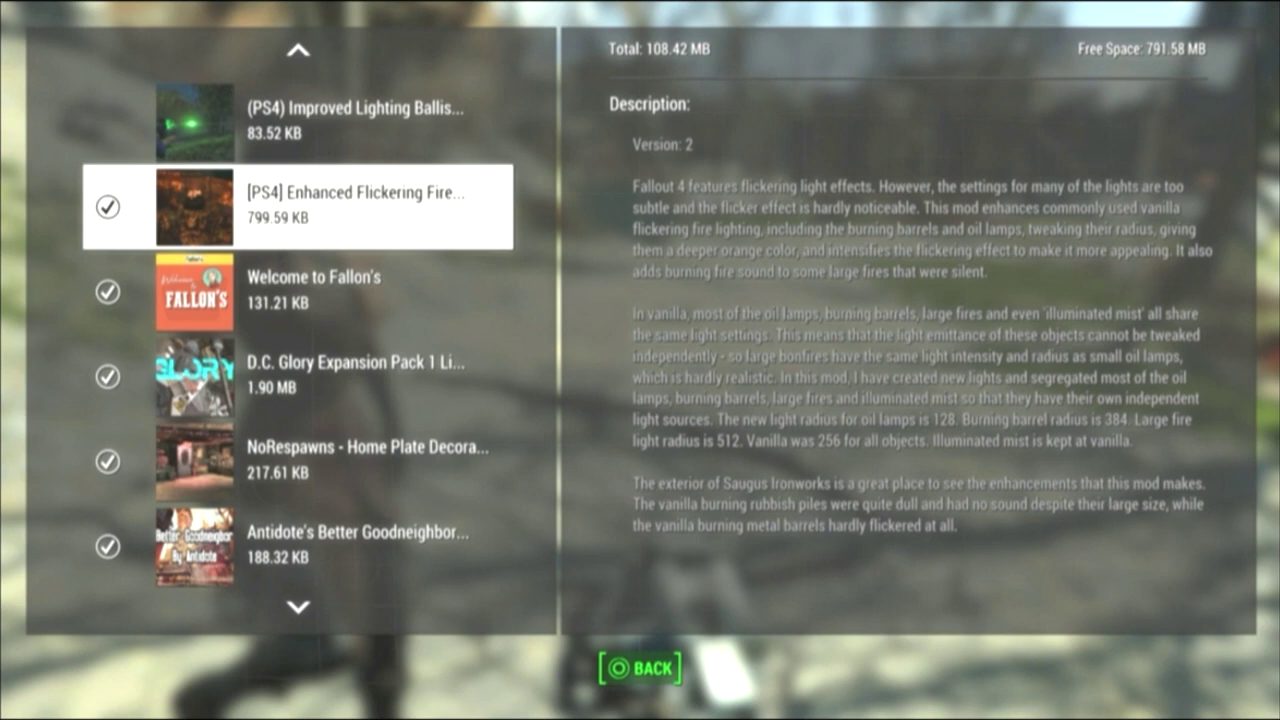
# - View the Welcome to Fallon's description, skimming the location mods down to Nikki's Settlement Clean Up and back
pyautogui.press('Down')
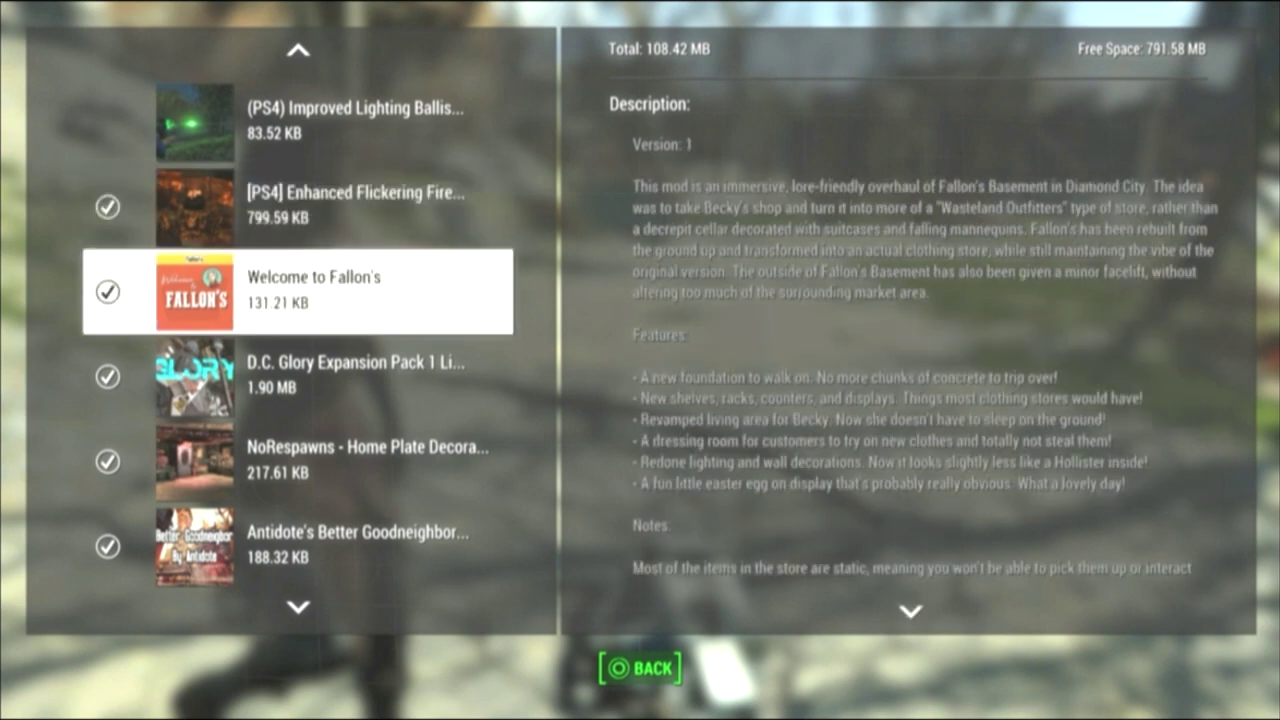
pyautogui.press('Down')
pyautogui.press('Down')
pyautogui.press('Down')
pyautogui.press('Down')
pyautogui.press('Down')
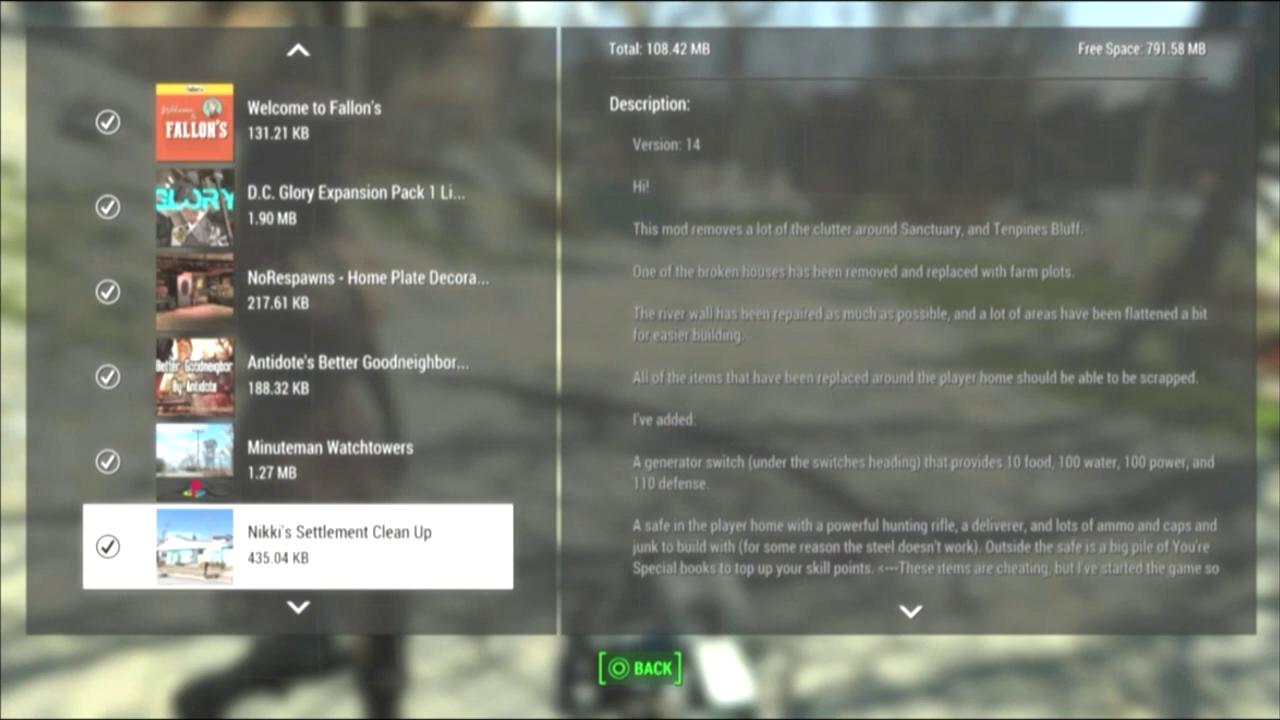
pyautogui.press('Up')
pyautogui.press('Up')
pyautogui.press('Up')
pyautogui.press('Up')
pyautogui.press('Up')
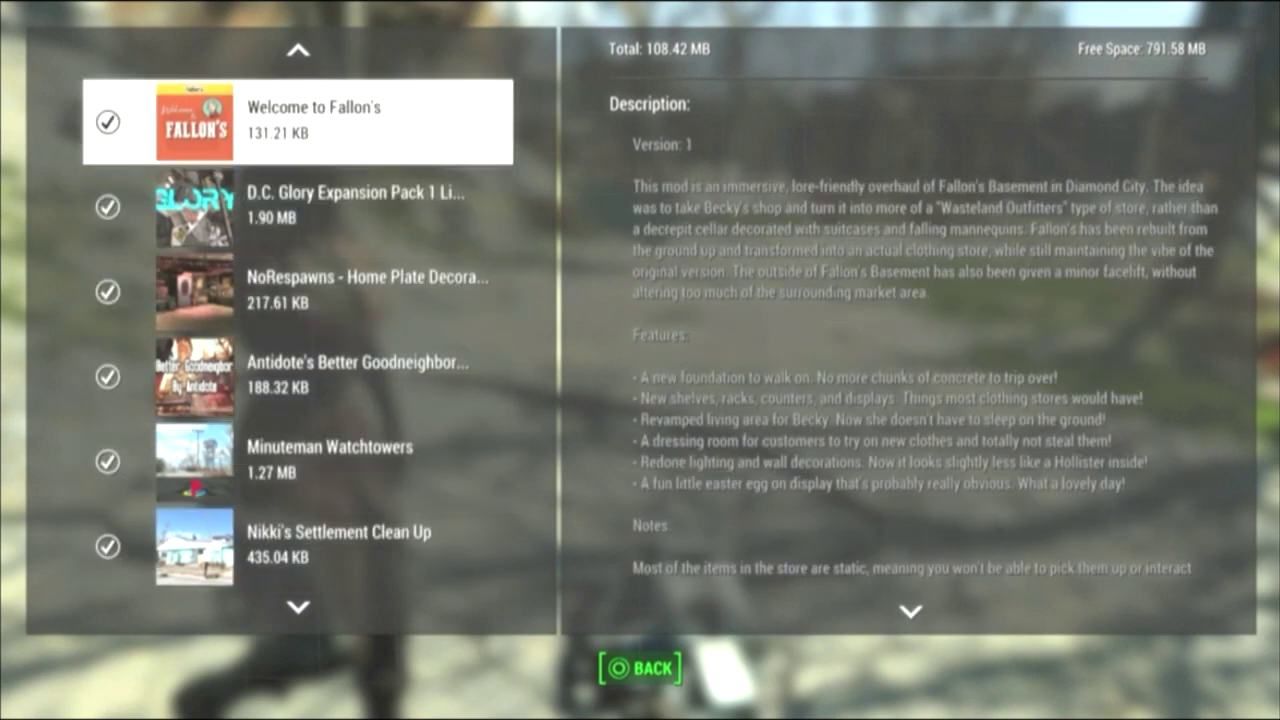
# - Move through the Diamond City mods to the description of Antidote's Better Goodneighbor
pyautogui.press('Up')
pyautogui.press('Down')
pyautogui.press('Down')
pyautogui.press('Down')
pyautogui.press('Down')
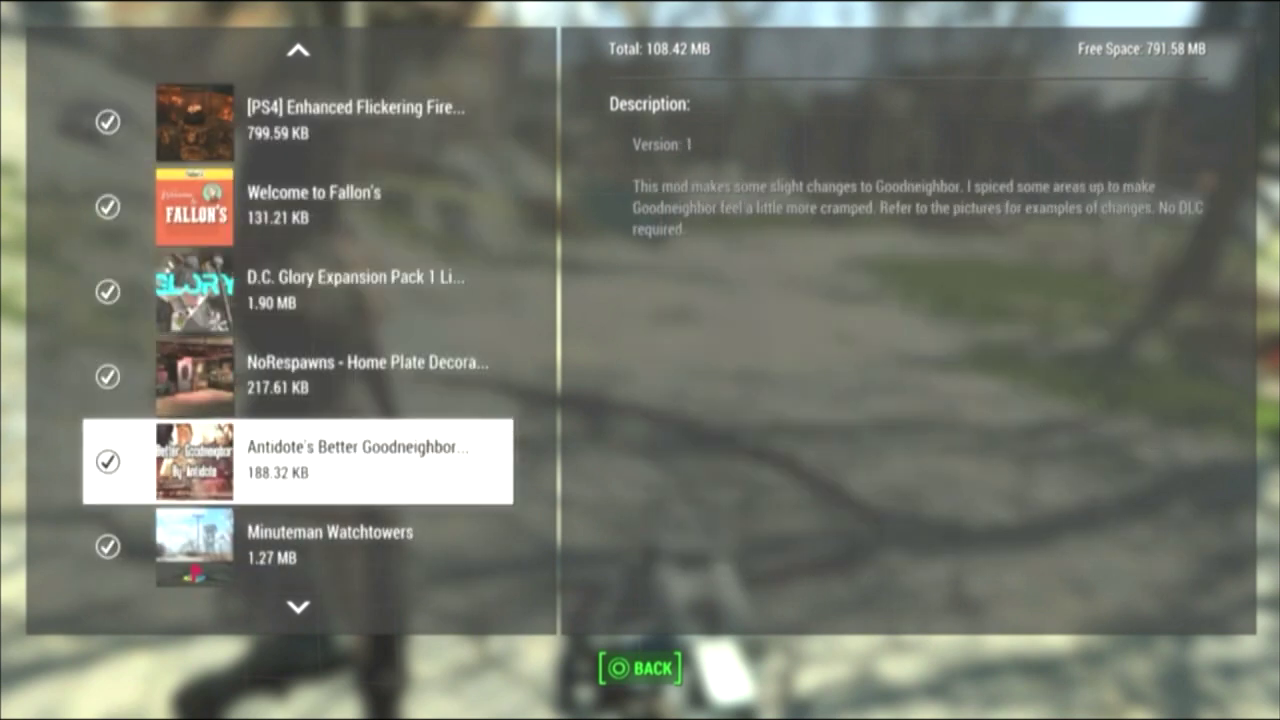
# - Return to the Diamond City mods and read the Welcome to Fallon's and D.C. Glory Expansion Pack 1 descriptions
pyautogui.press('Down')
pyautogui.press('Down')
pyautogui.press('Up')
pyautogui.press('Up')
pyautogui.press('Up')
pyautogui.press('Up')
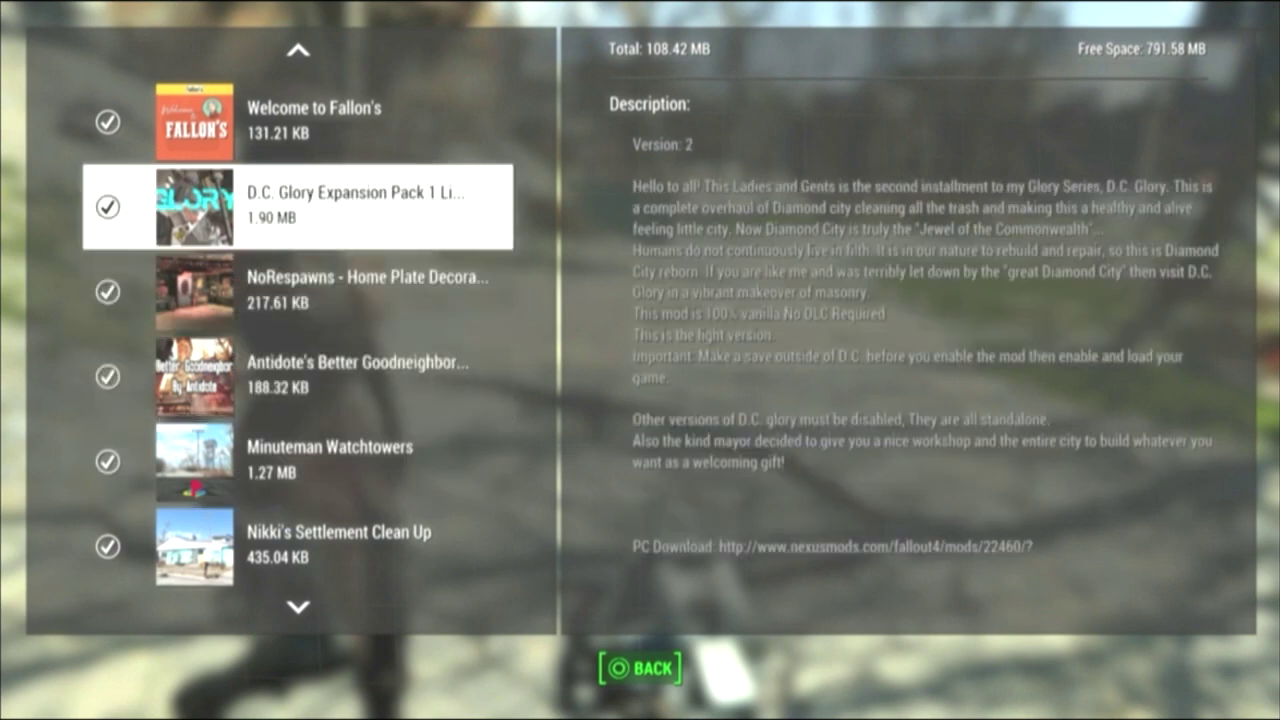
pyautogui.press('Up')
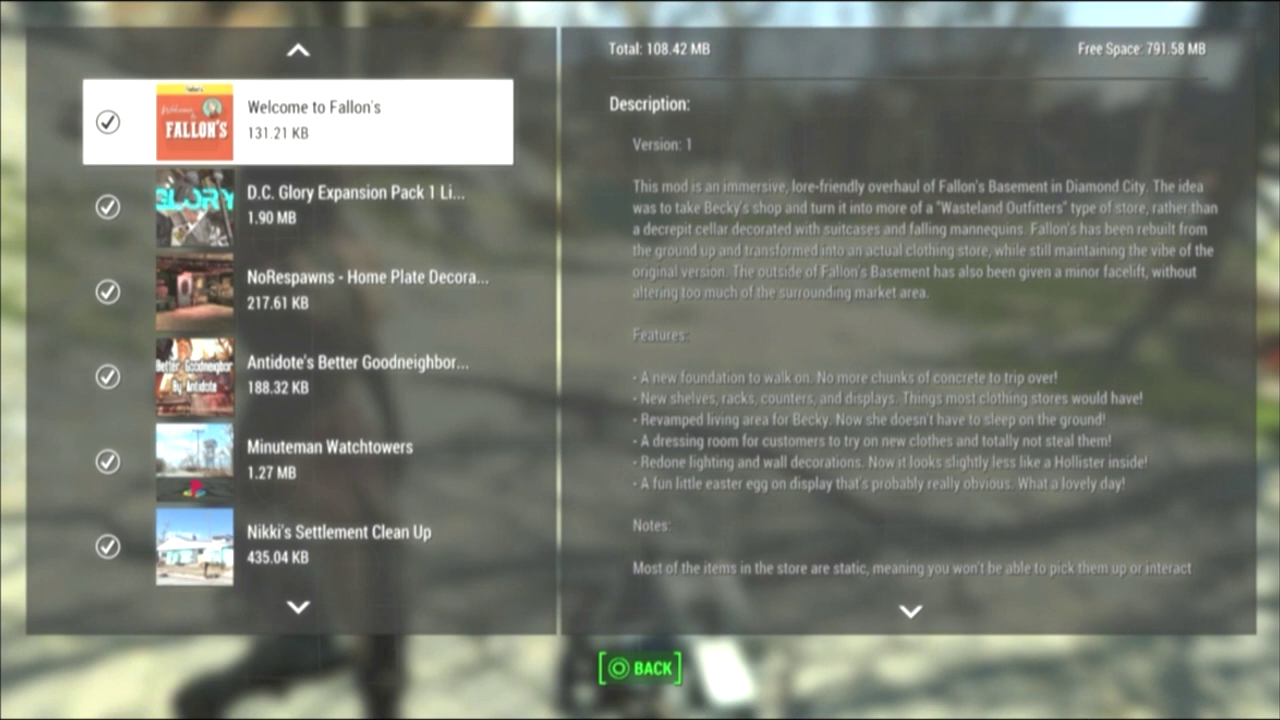
pyautogui.press('Down')
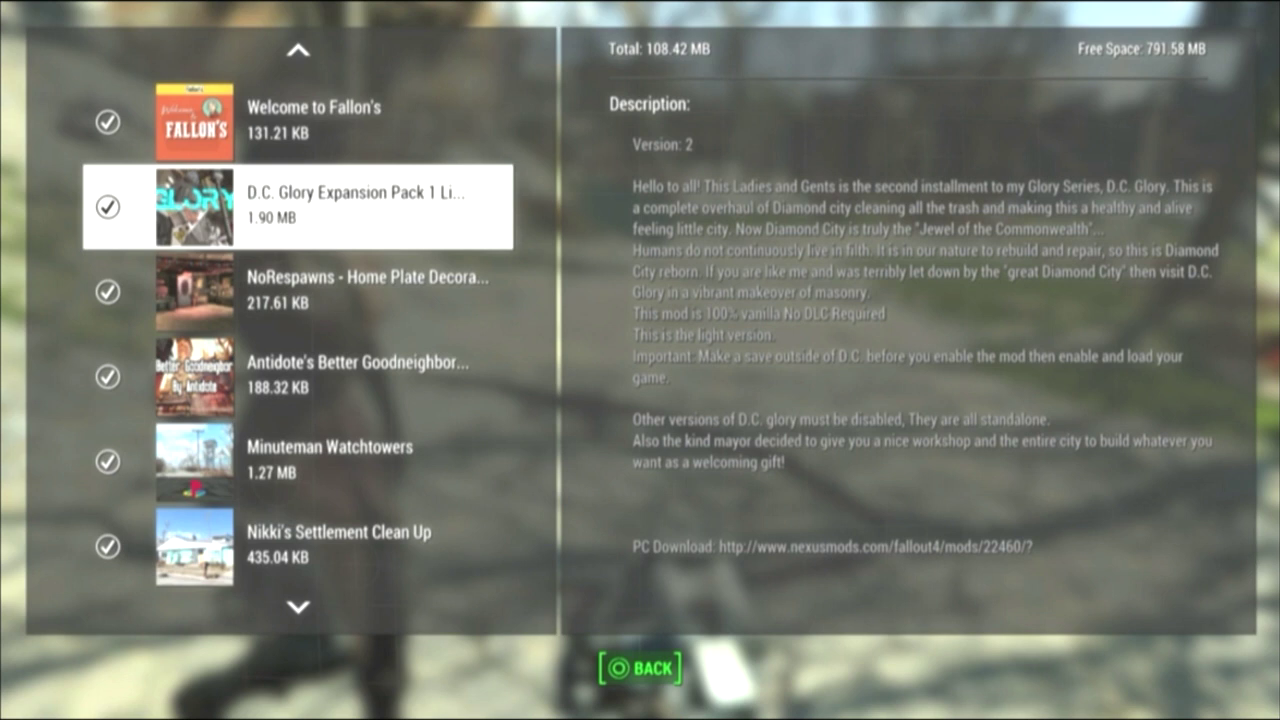
# - Read the descriptions of the NoRespawns Home Plate, Antidote's Better Goodneighbor and Minuteman Watchtowers mods
pyautogui.press('Down')
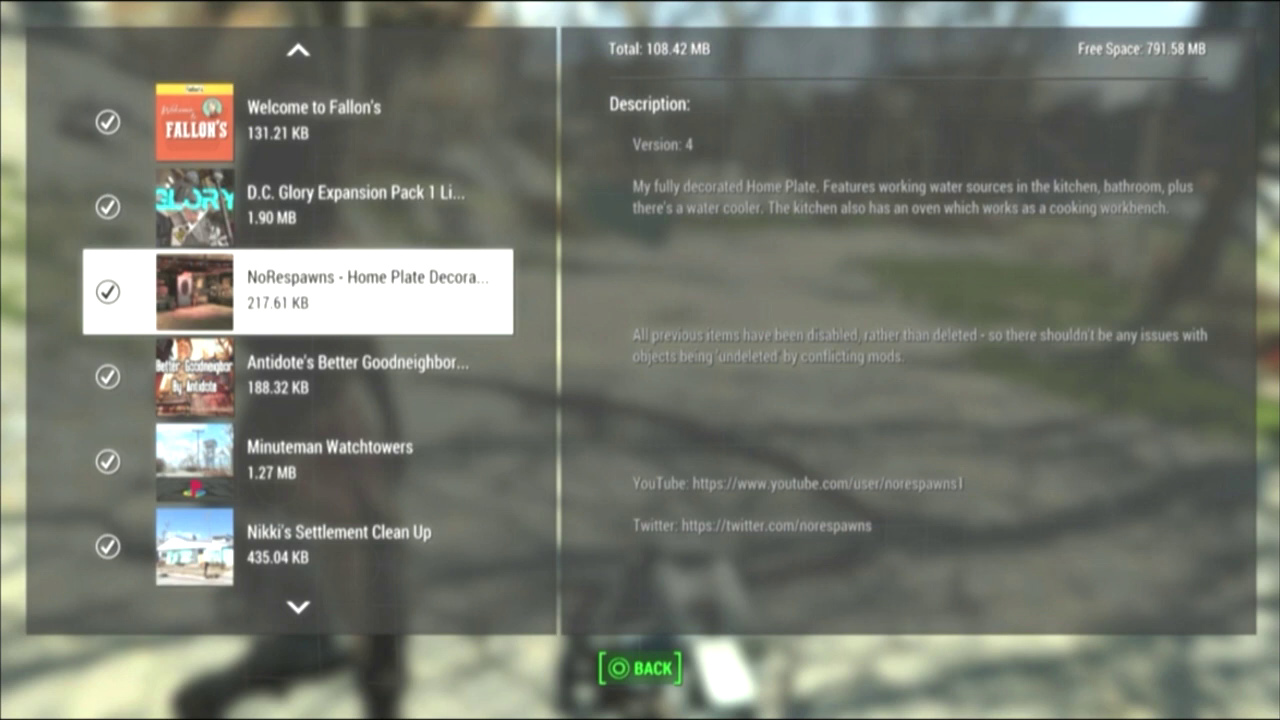
pyautogui.press('Down')
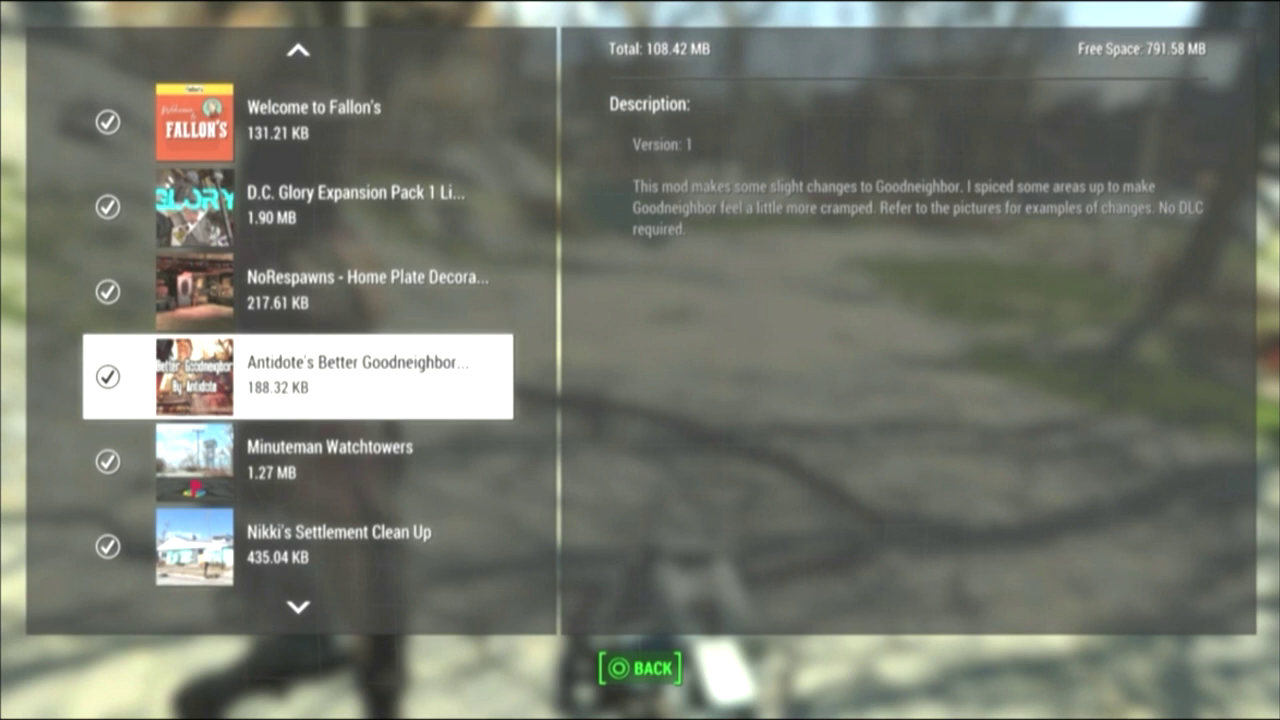
pyautogui.press('Down')
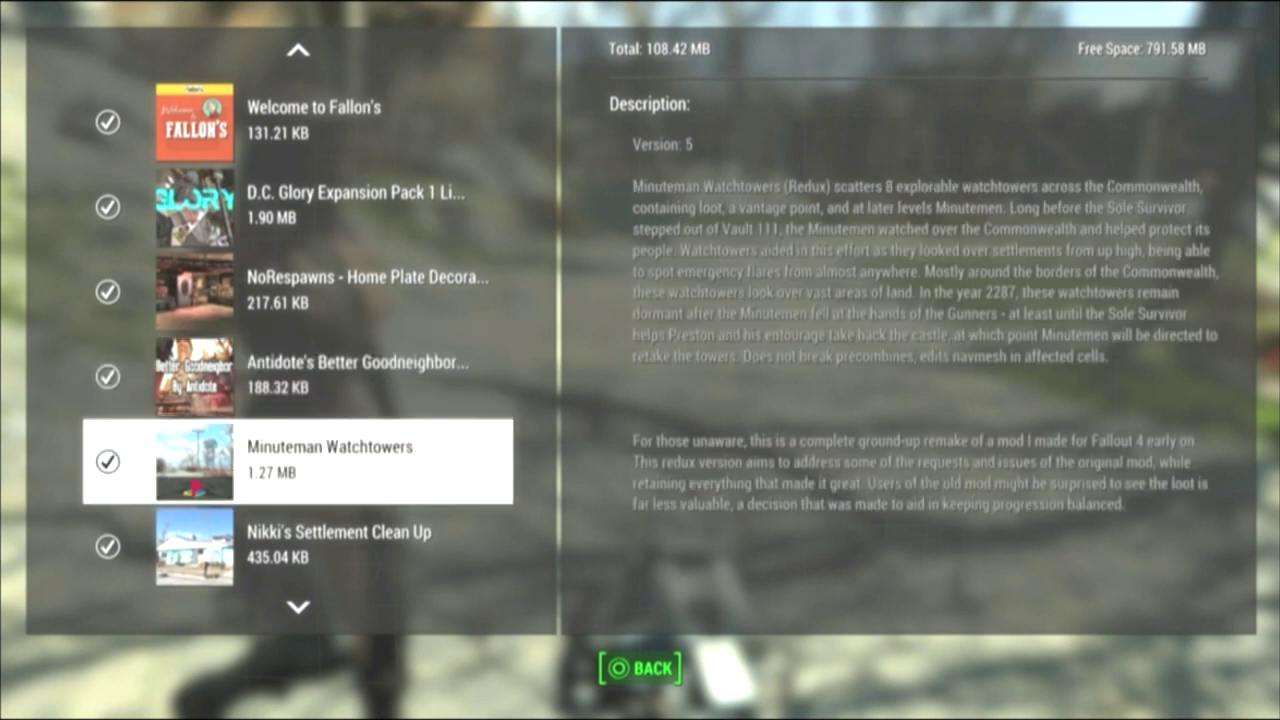
# - Skim the location mods down to Plenty 'O' Exploration, and return to read the Nikki's Settlement Clean Up description
pyautogui.press('Down')
pyautogui.press('Down')
pyautogui.press('Down')
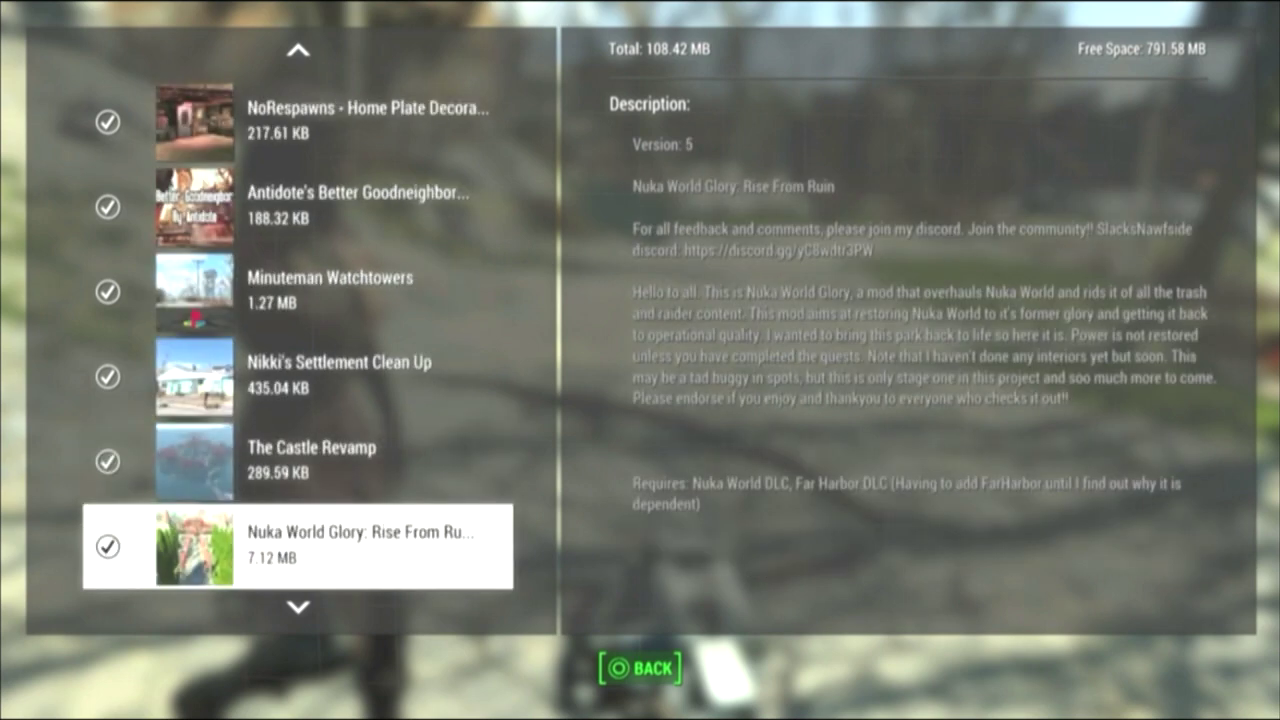
pyautogui.press('Down')
pyautogui.press('Down')
pyautogui.press('Down')
pyautogui.press('Up')
pyautogui.press('Up')
pyautogui.press('Up')
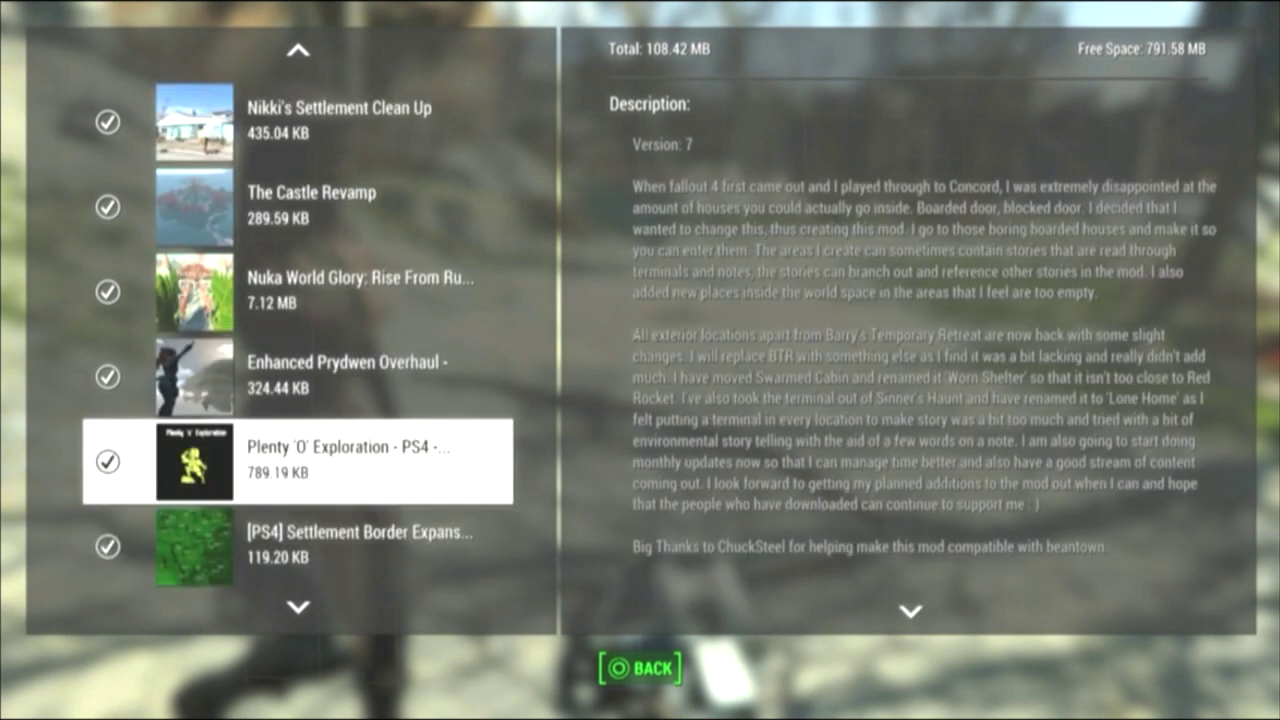
pyautogui.press('Up')
pyautogui.press('Up')
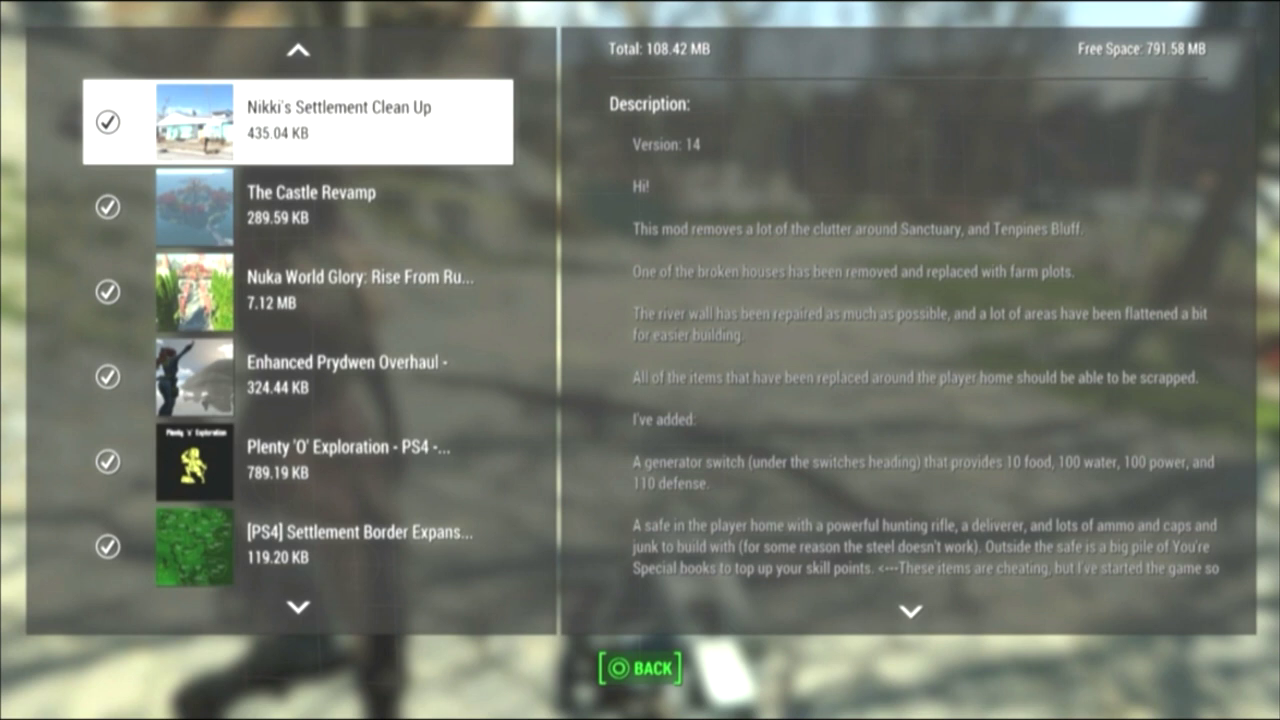
# - Read the descriptions of The Castle Revamp, Nuka World Glory, Enhanced Prydwen Overhaul and Plenty 'O' Exploration
pyautogui.click(298, 206)
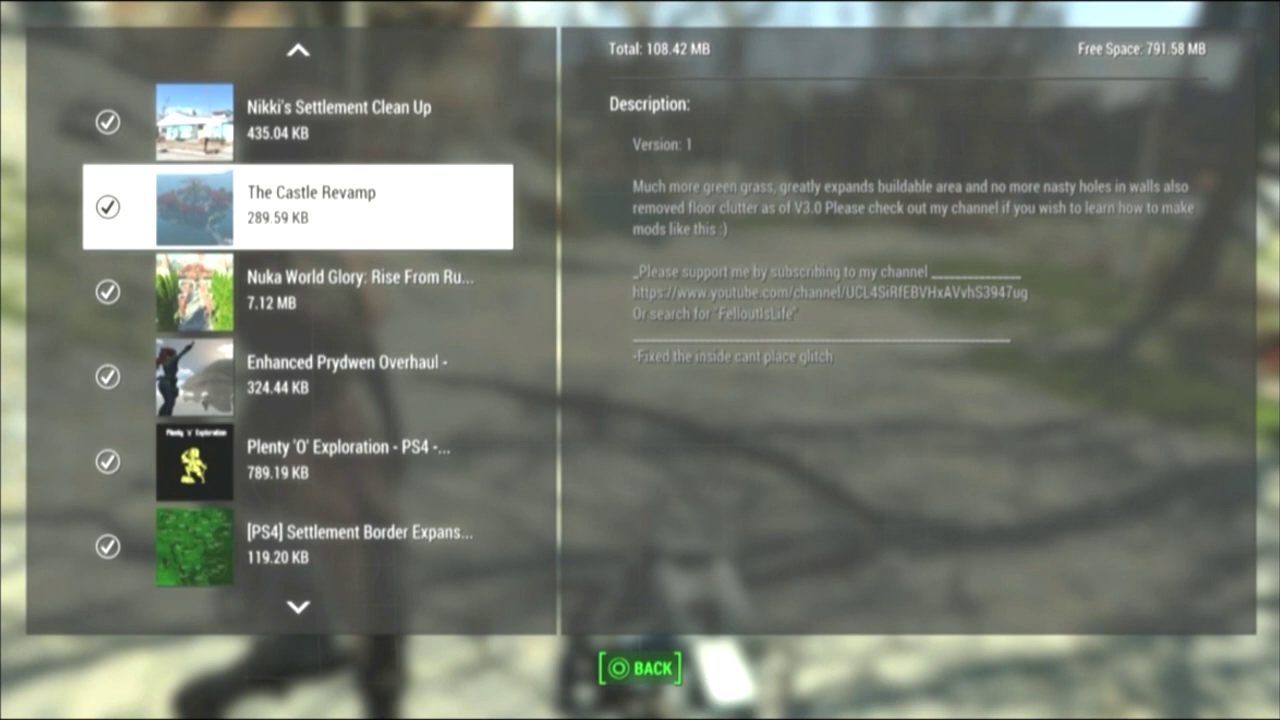
pyautogui.click(298, 291)
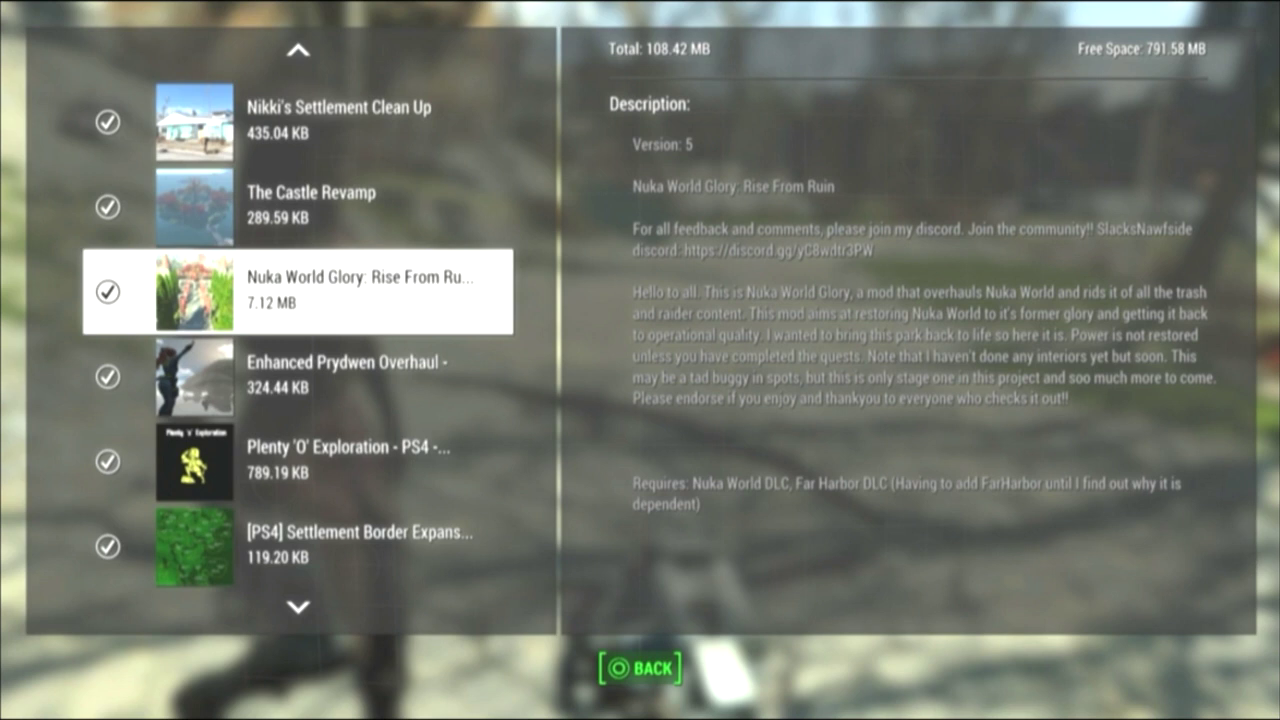
pyautogui.press('Down')
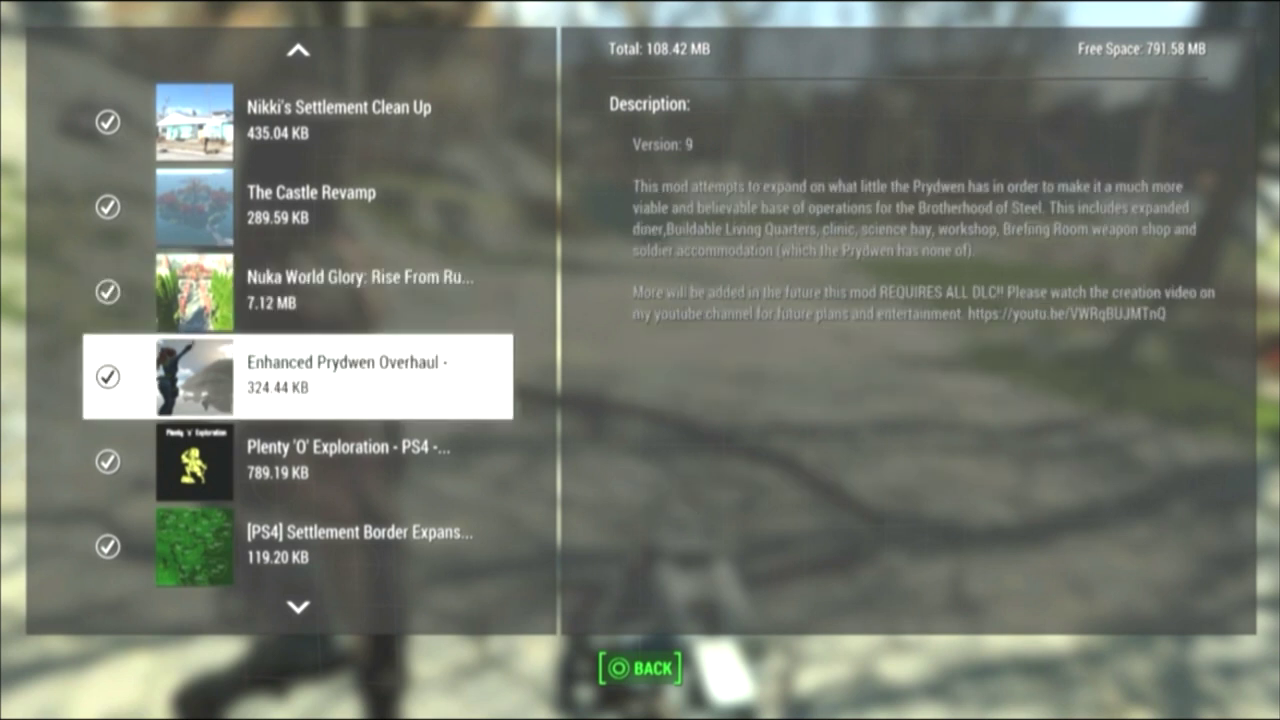
pyautogui.press('Down')
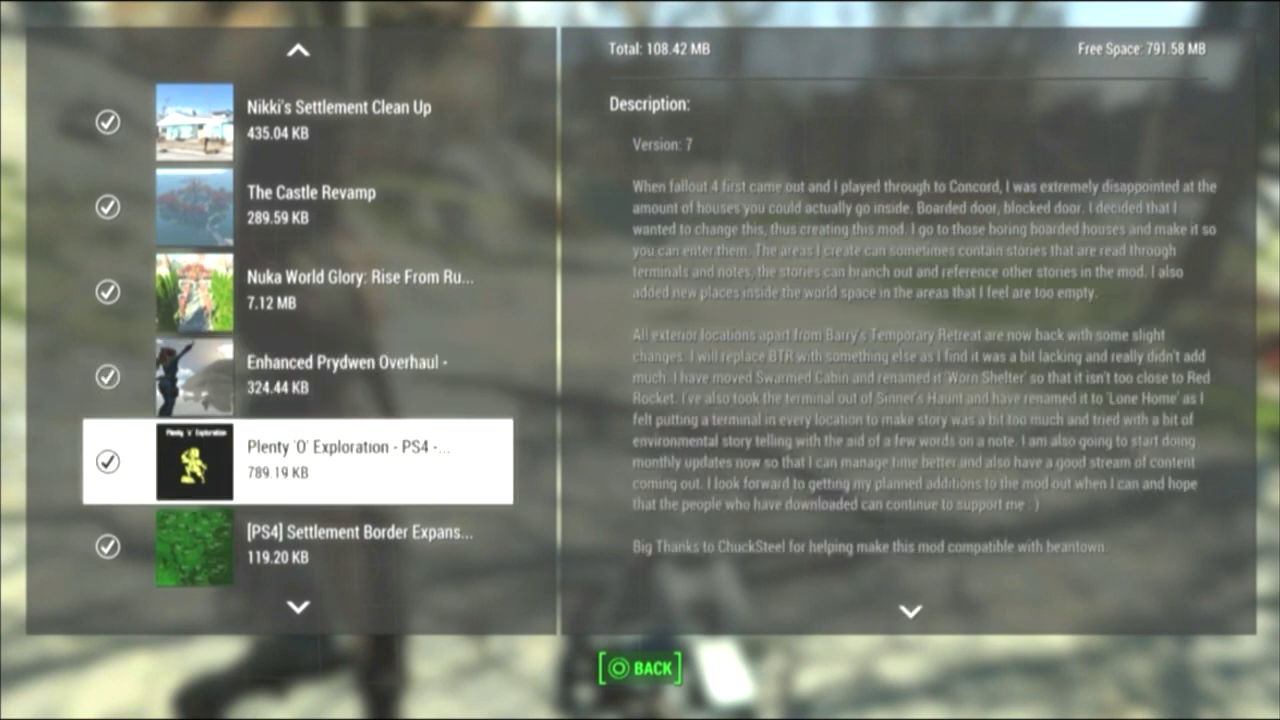
# - Look ahead to the Busty Mod and return to read the [PS4] Settlement Border Expansion description
pyautogui.press('Down')
pyautogui.press('Down')
pyautogui.press('Down')
pyautogui.press('Down')
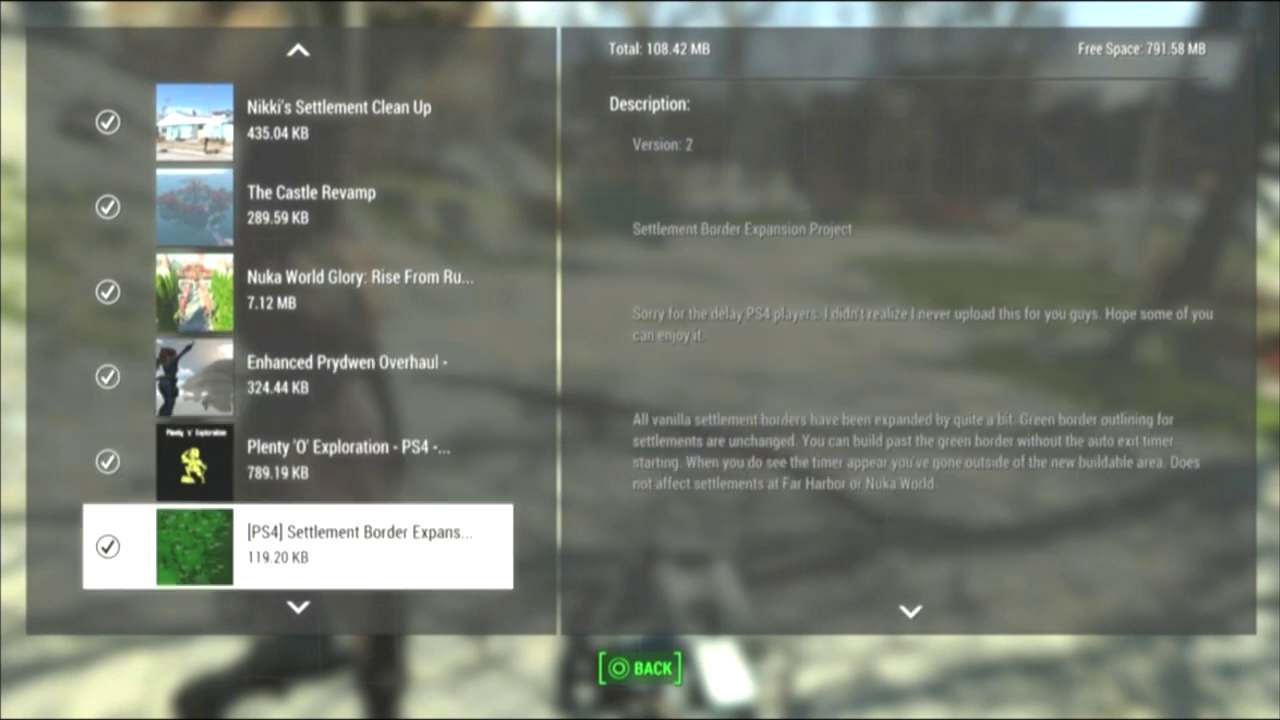
pyautogui.press('Down')
pyautogui.press('Down')
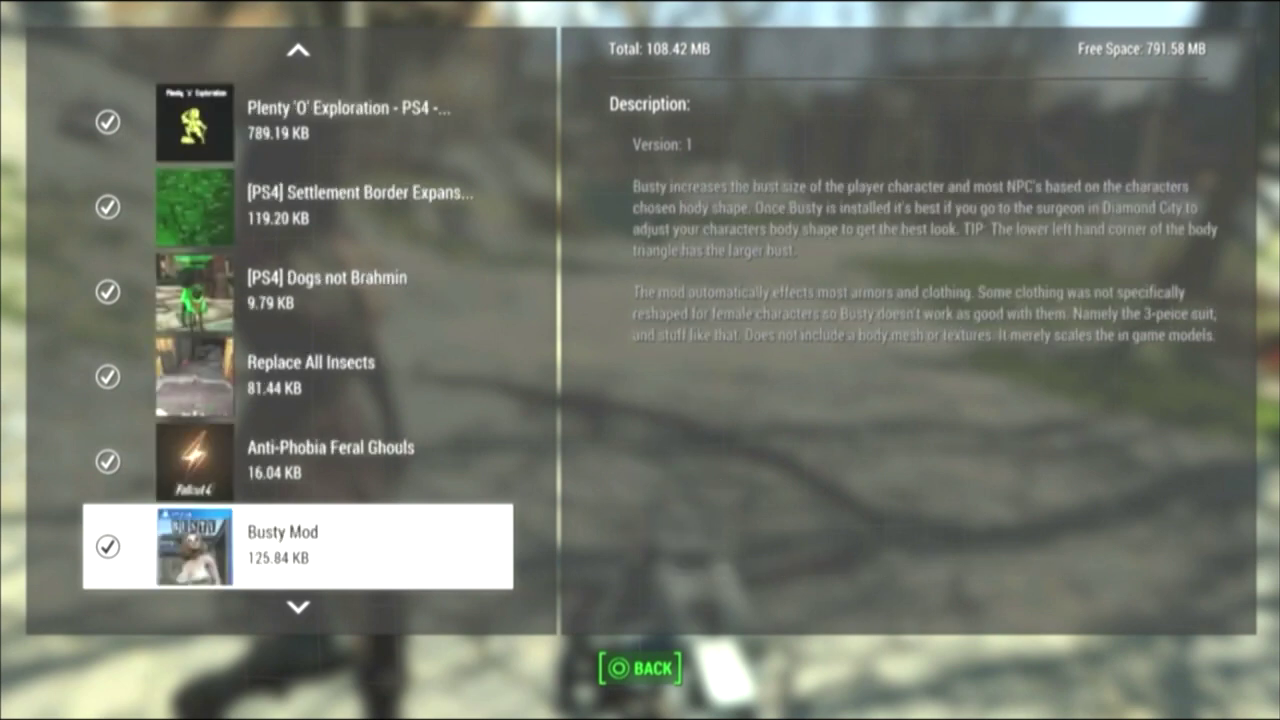
pyautogui.press('Up')
pyautogui.press('Up')
pyautogui.press('Up')
pyautogui.press('Up')
pyautogui.press('Up')
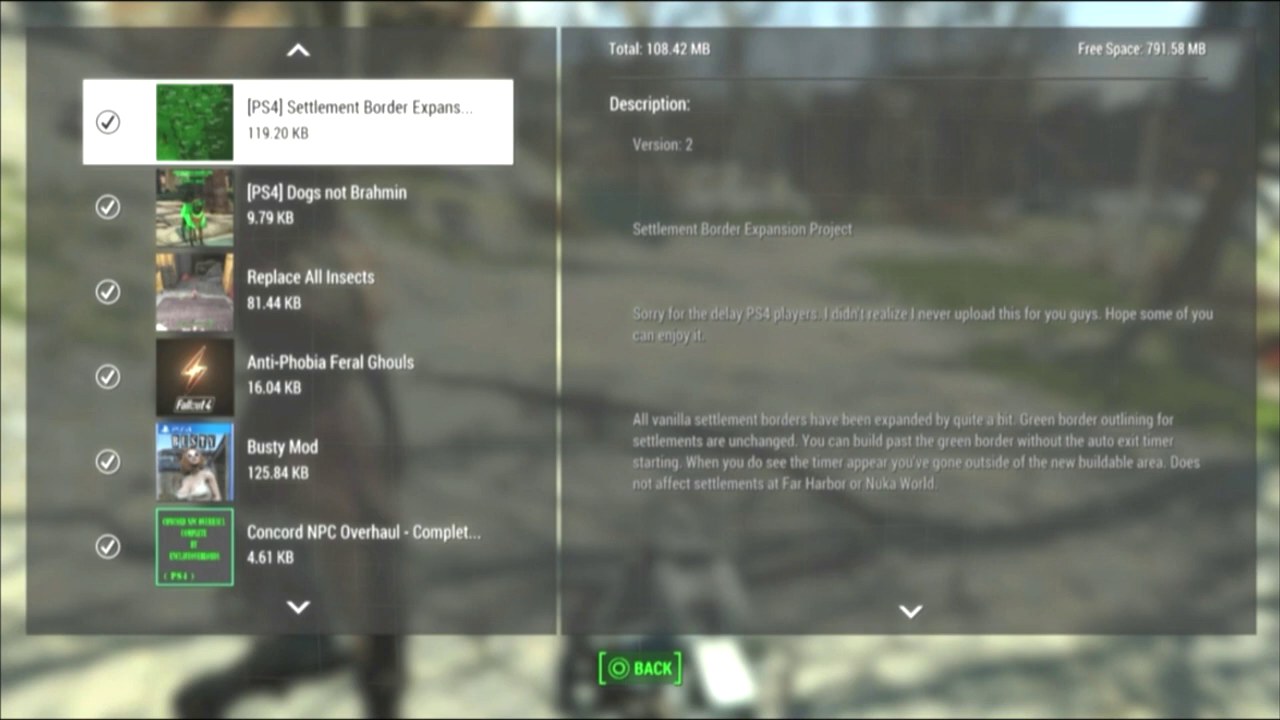
# - Read the descriptions of the creature replacers Dogs not Brahmin, Replace All Insects and Anti-Phobia Feral Ghouls
pyautogui.press('Down')
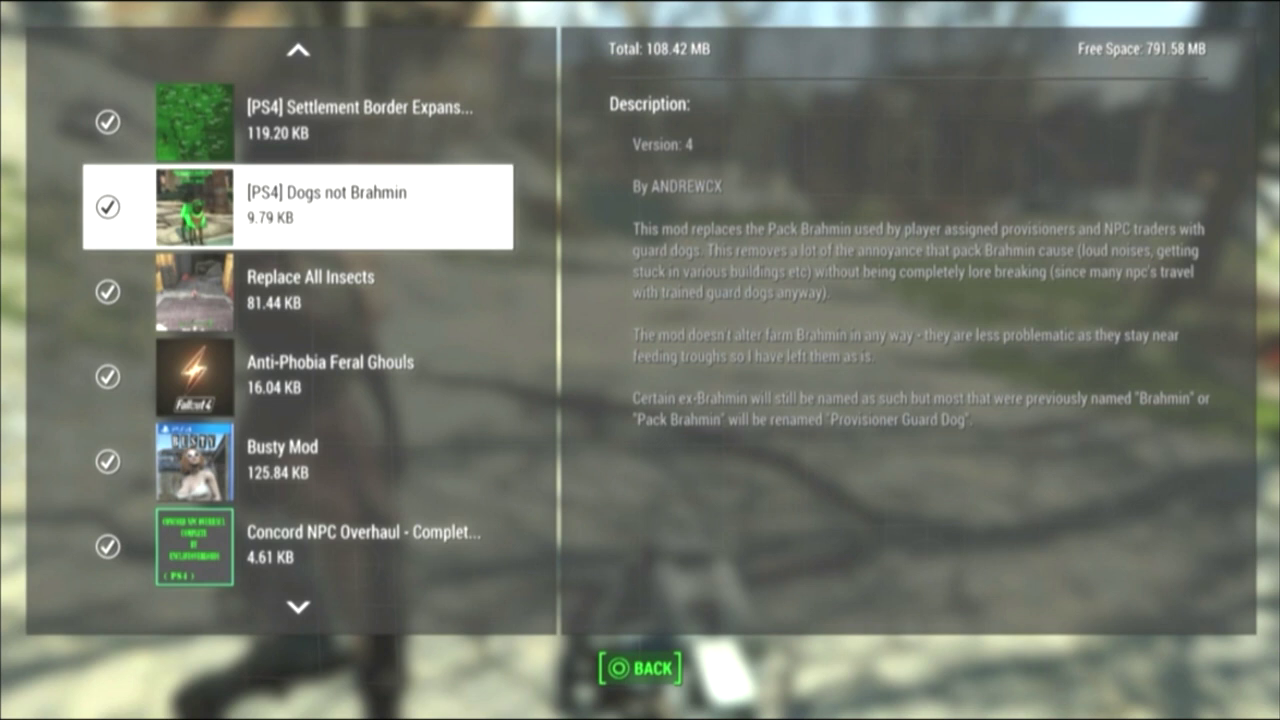
pyautogui.press('Down')
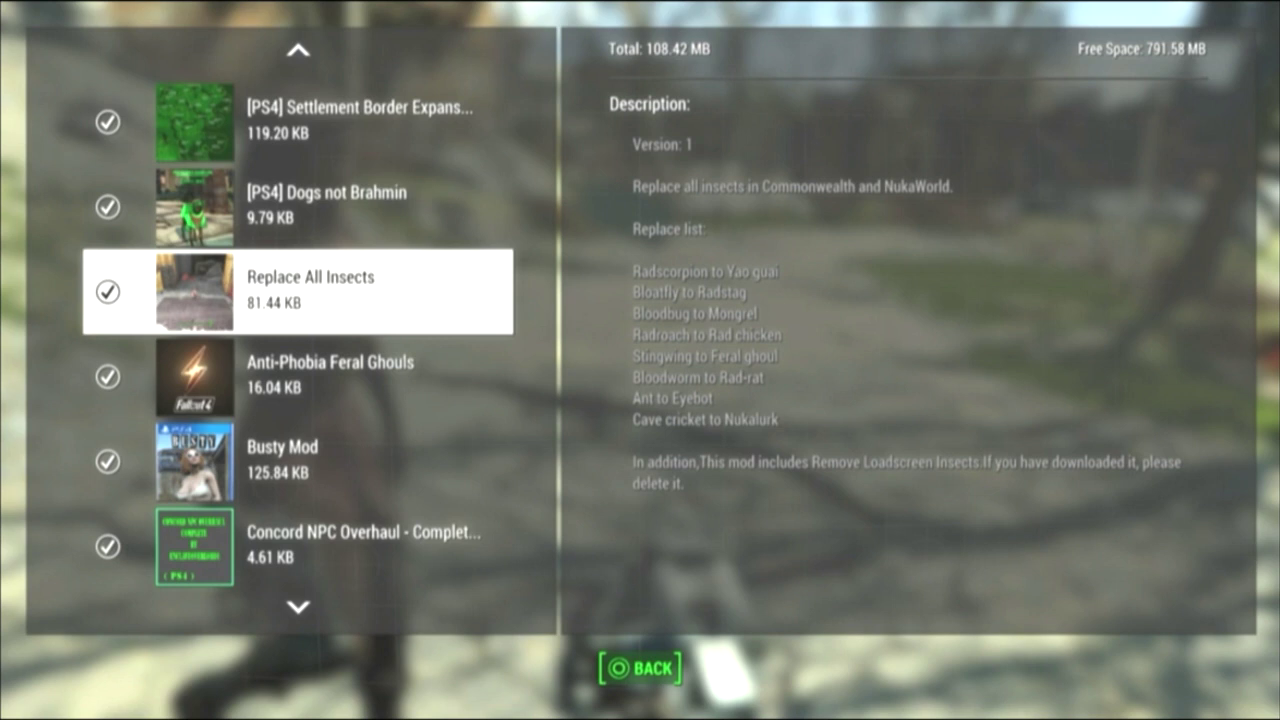
pyautogui.press('Down')
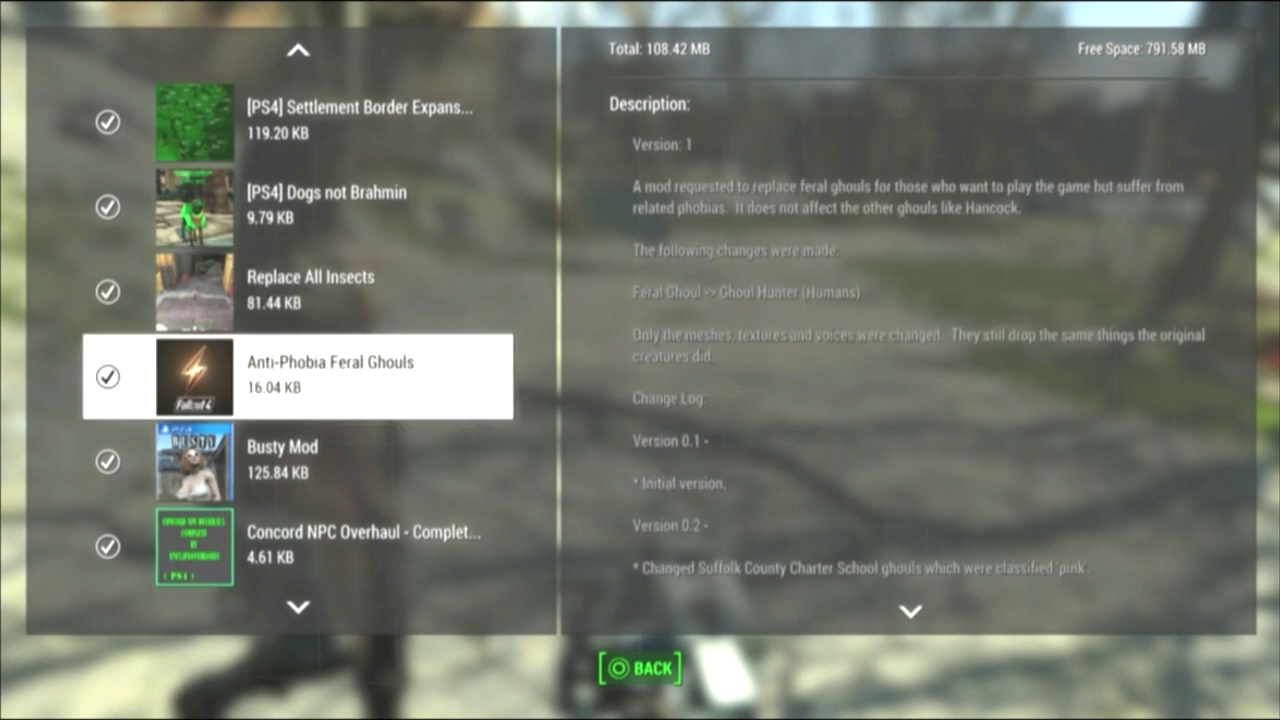
# - Skim the NPC appearance mods down to the Maccready mod and go back to the Anti-Phobia Feral Ghouls description
pyautogui.press('Down')
pyautogui.press('Down')
pyautogui.press('Down')
pyautogui.press('Down')
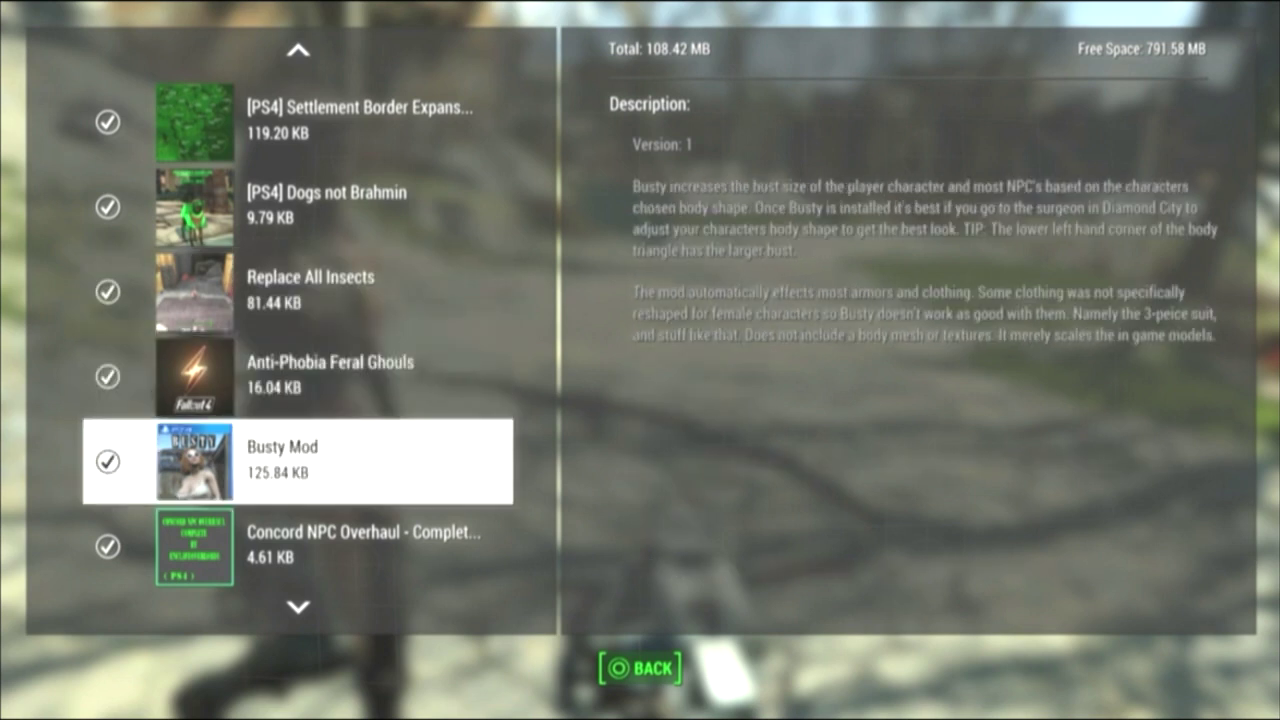
pyautogui.press('Down')
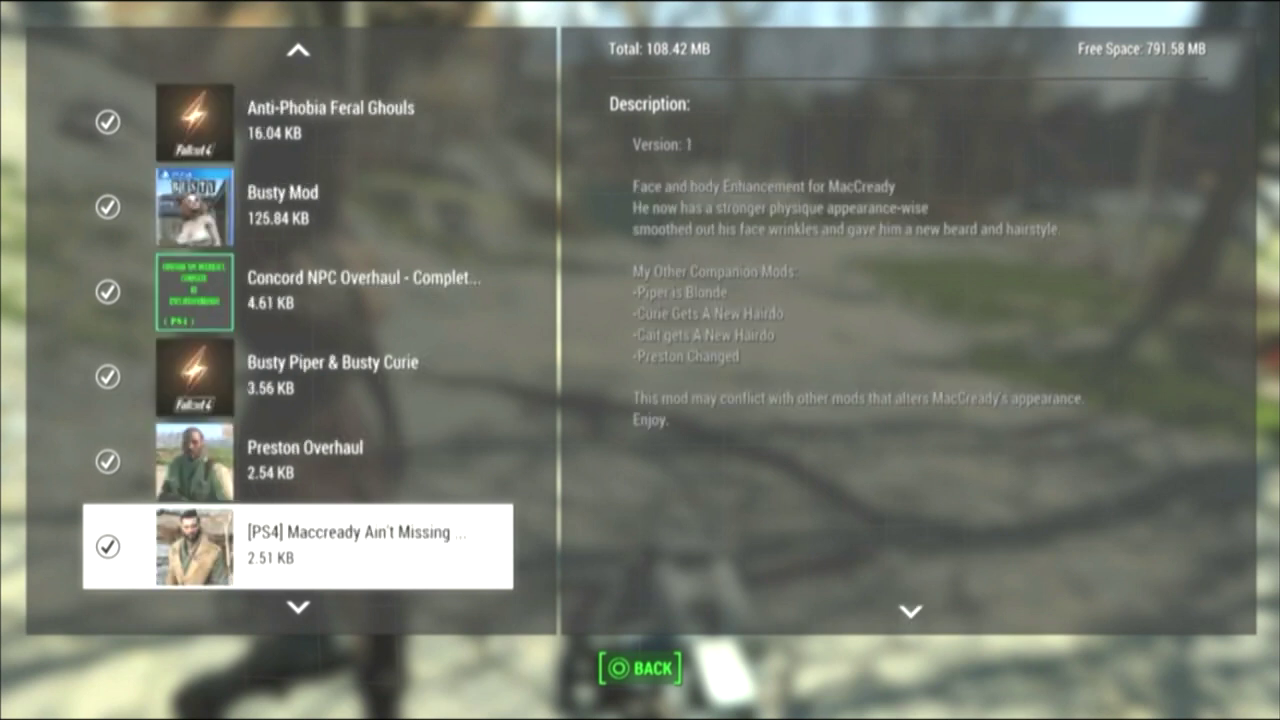
pyautogui.press('Up')
pyautogui.press('Up')
pyautogui.press('Up')
pyautogui.press('Up')
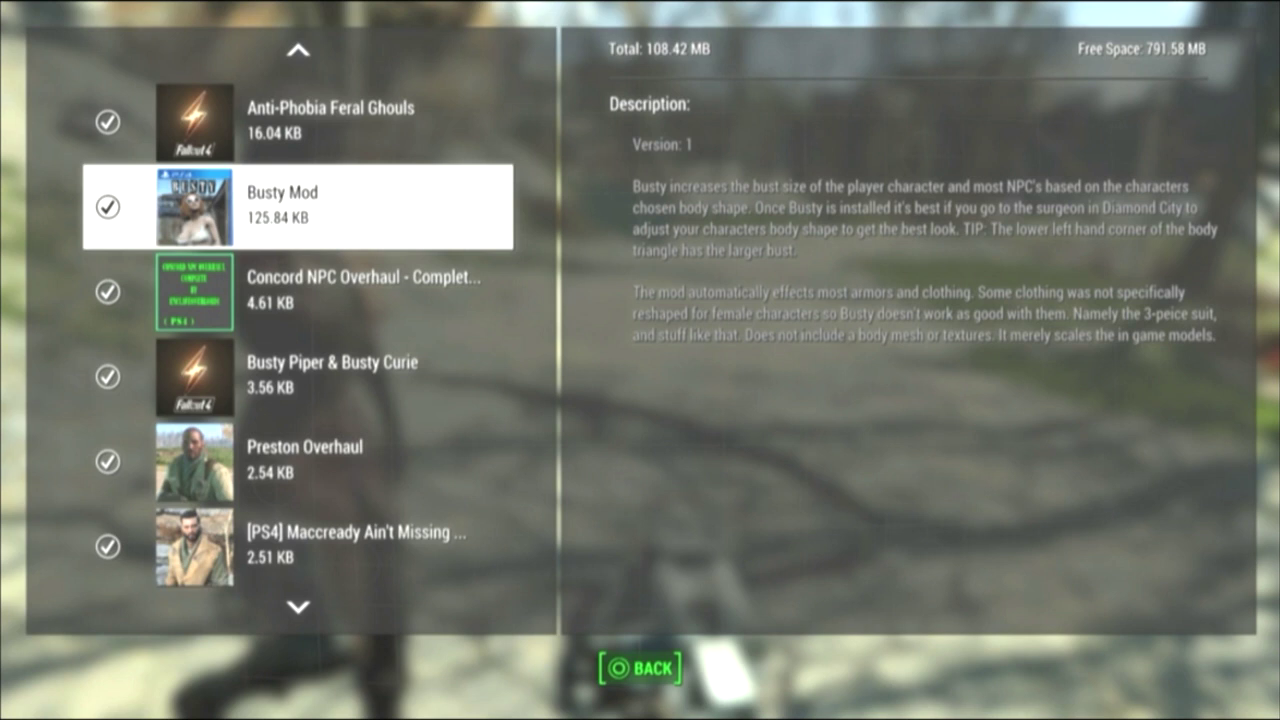
pyautogui.press('Up')
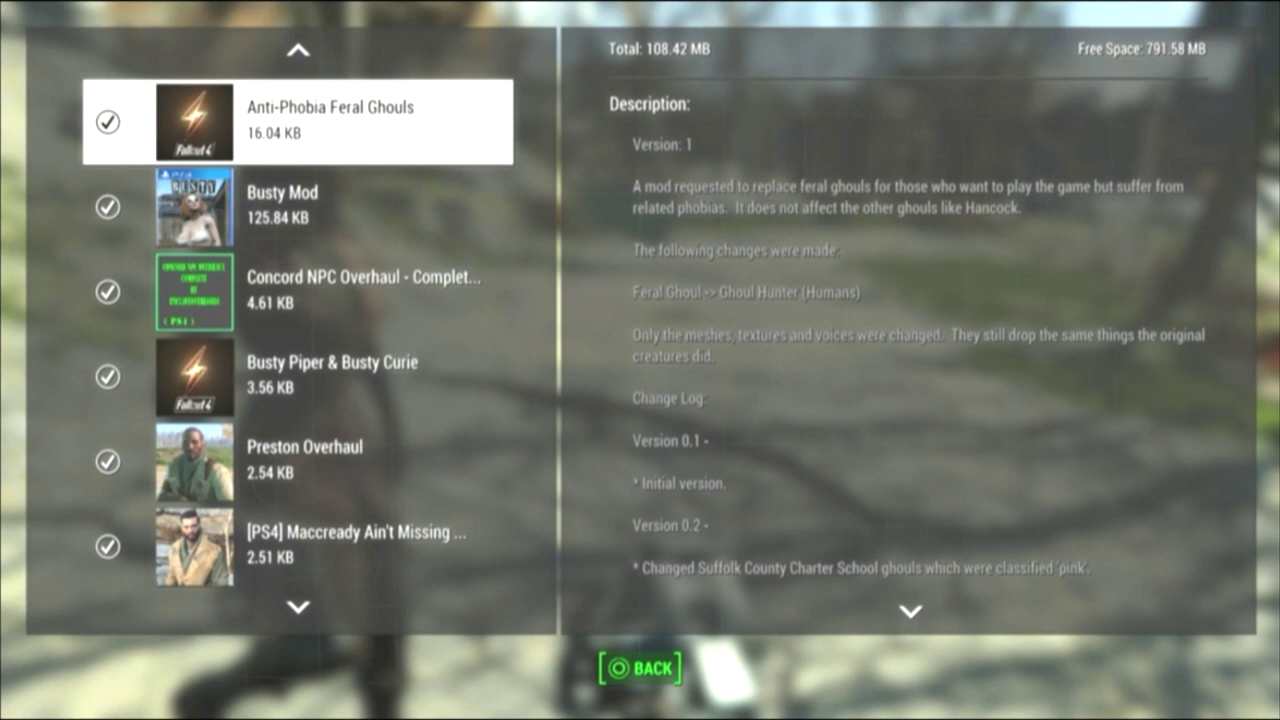
# - Read the Busty Mod and Concord NPC Overhaul descriptions, and look ahead to PS4 Privateer Hancock
pyautogui.press('Down')
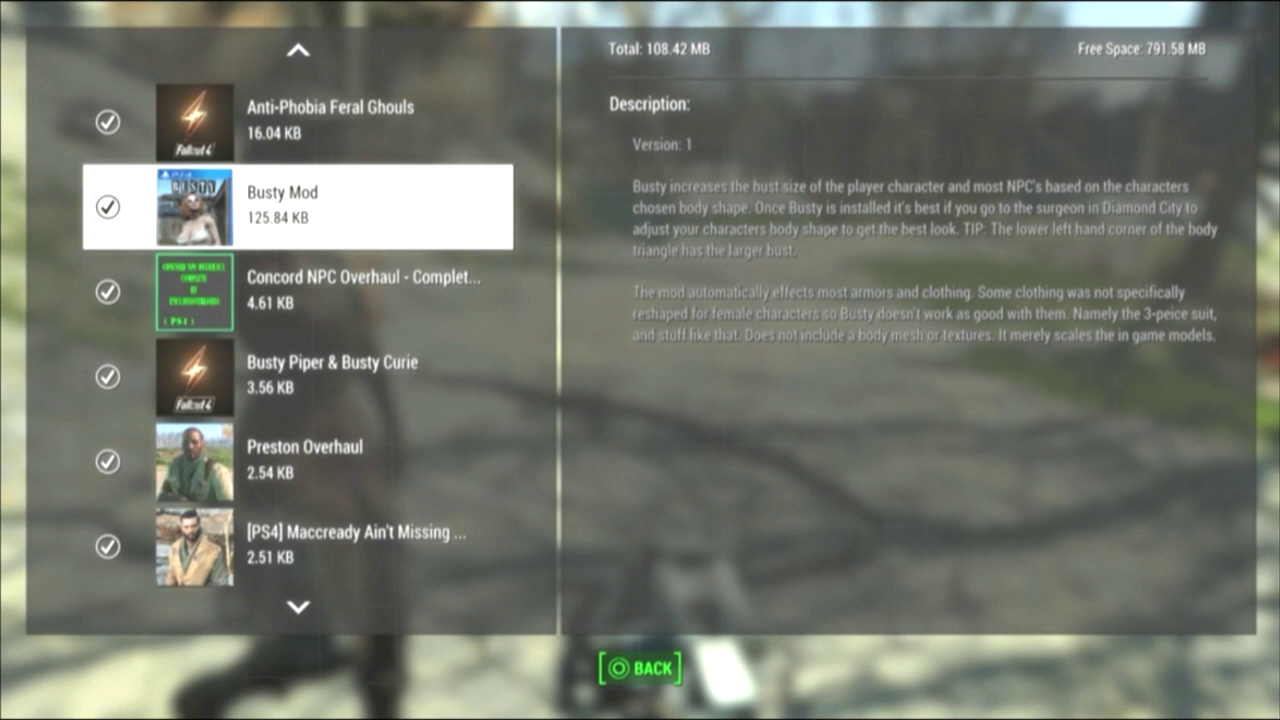
pyautogui.press('Down')
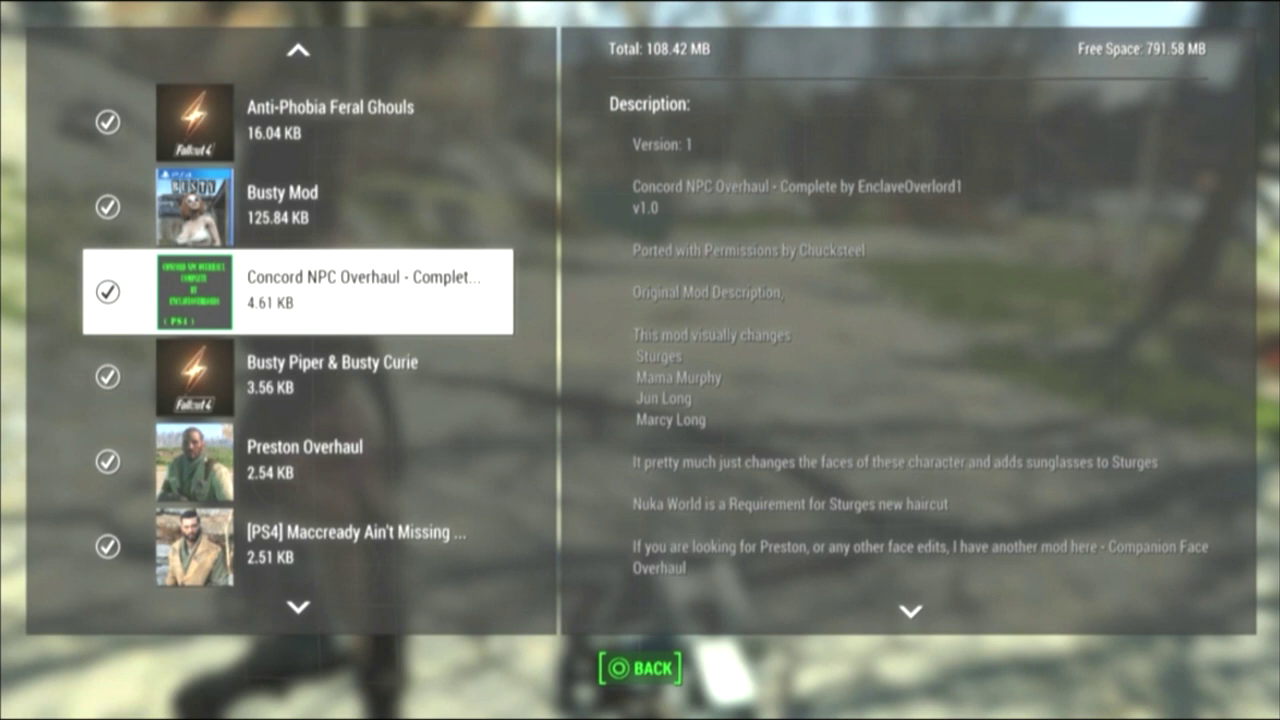
pyautogui.press('Down')
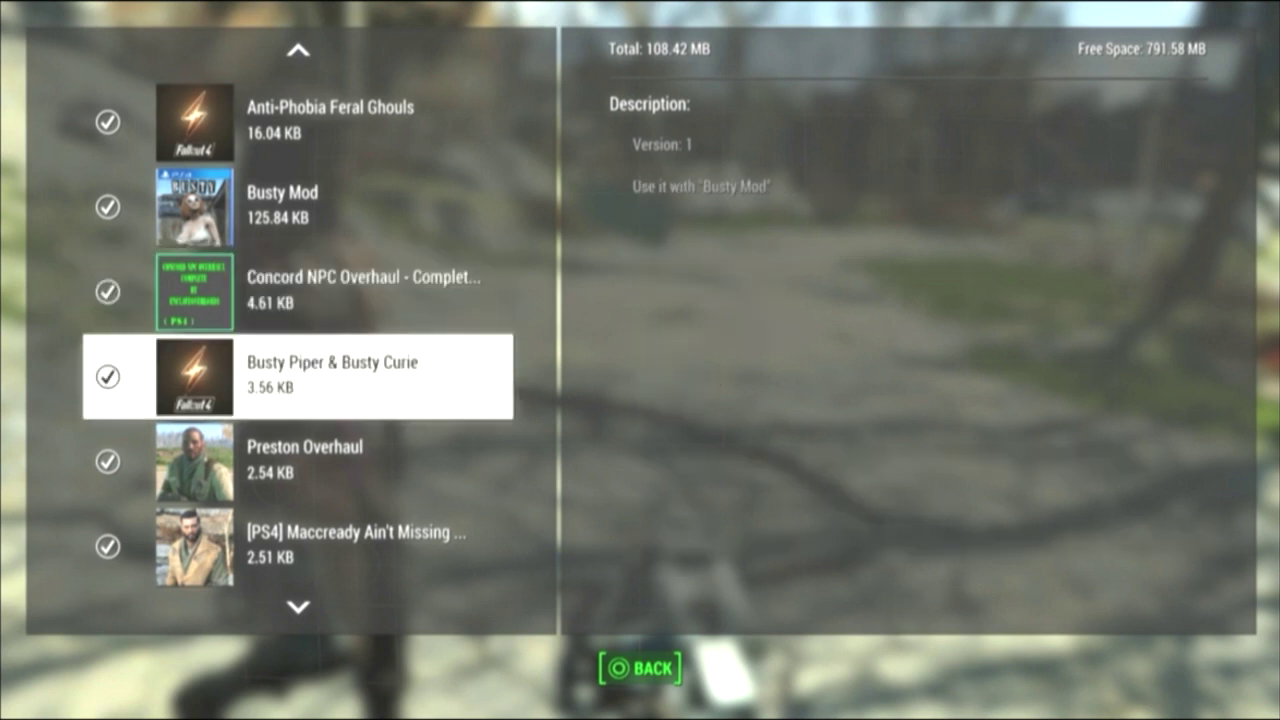
pyautogui.press('Down')
pyautogui.press('Down')
pyautogui.press('Down')
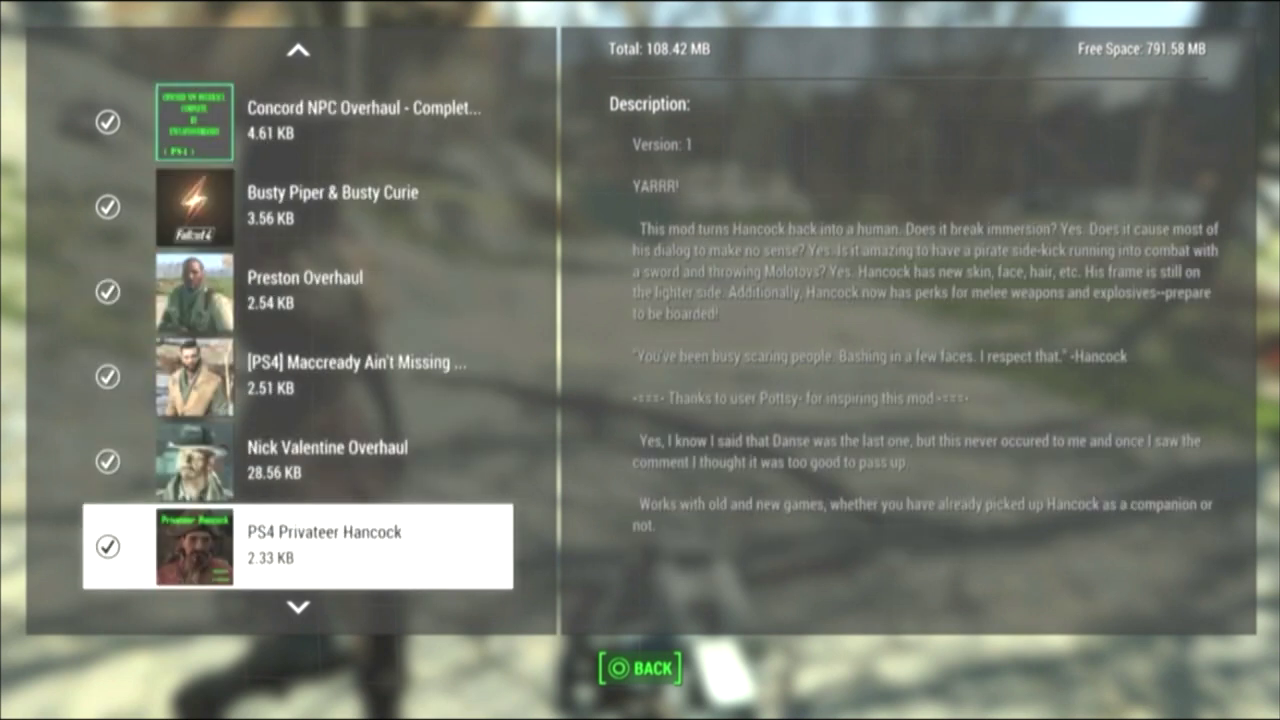
# - Return to Concord NPC Overhaul and view the Preston Overhaul and Busty Piper & Busty Curie descriptions
pyautogui.press('Up')
pyautogui.press('Up')
pyautogui.press('Up')
pyautogui.press('Up')
pyautogui.press('Up')
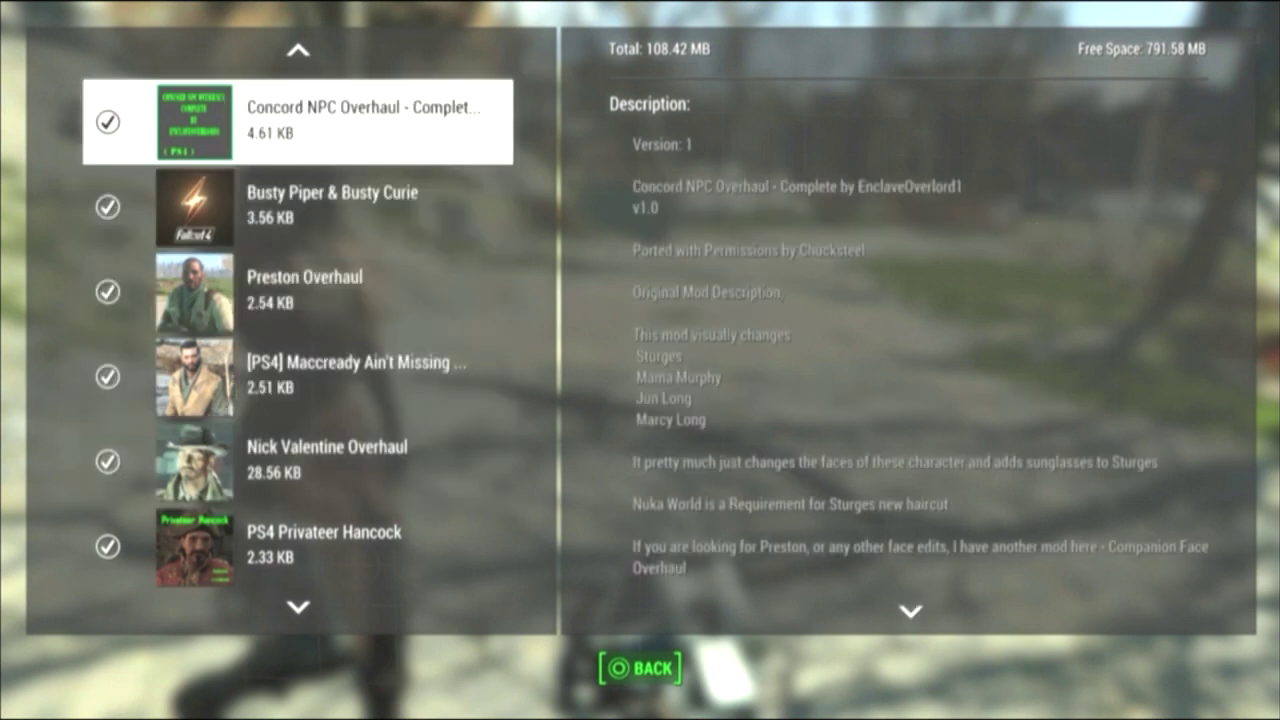
pyautogui.press('Down')
pyautogui.press('Down')
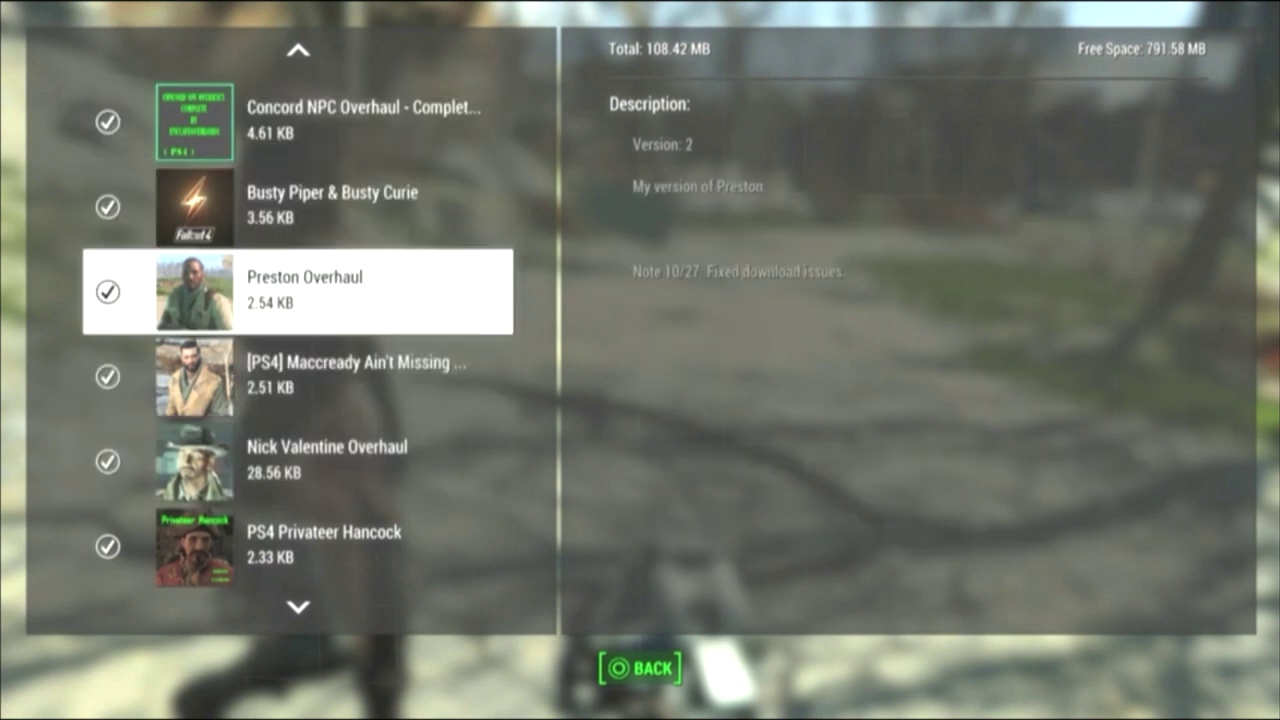
pyautogui.press('Up')
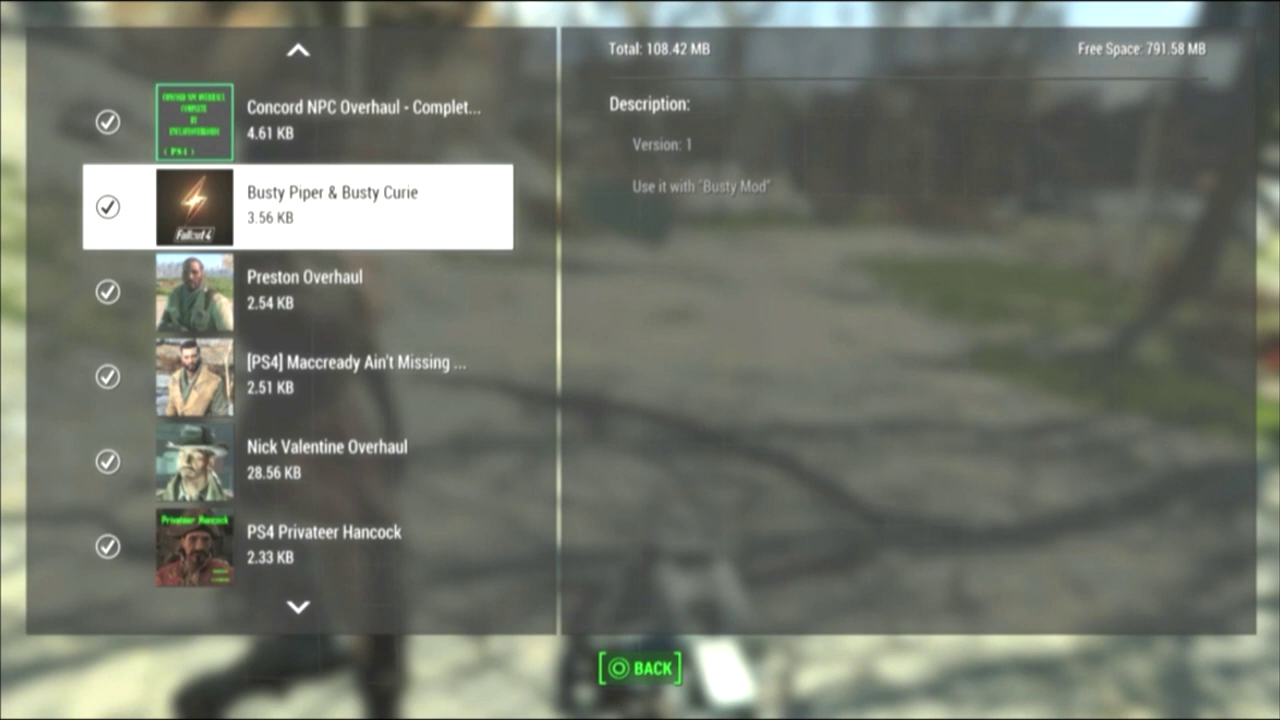
# - Read the companion mod descriptions for Maccready, Nick Valentine Overhaul and PS4 Privateer Hancock
pyautogui.press('Down')
pyautogui.press('Down')
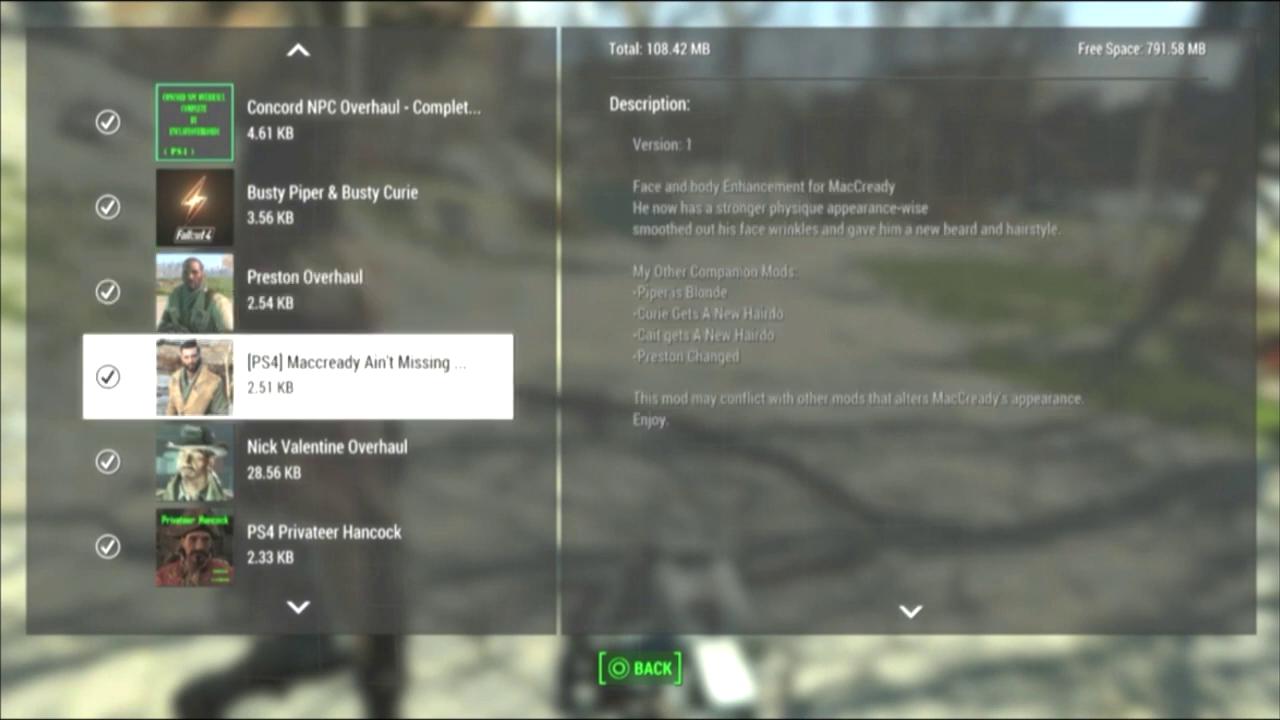
pyautogui.press('Down')
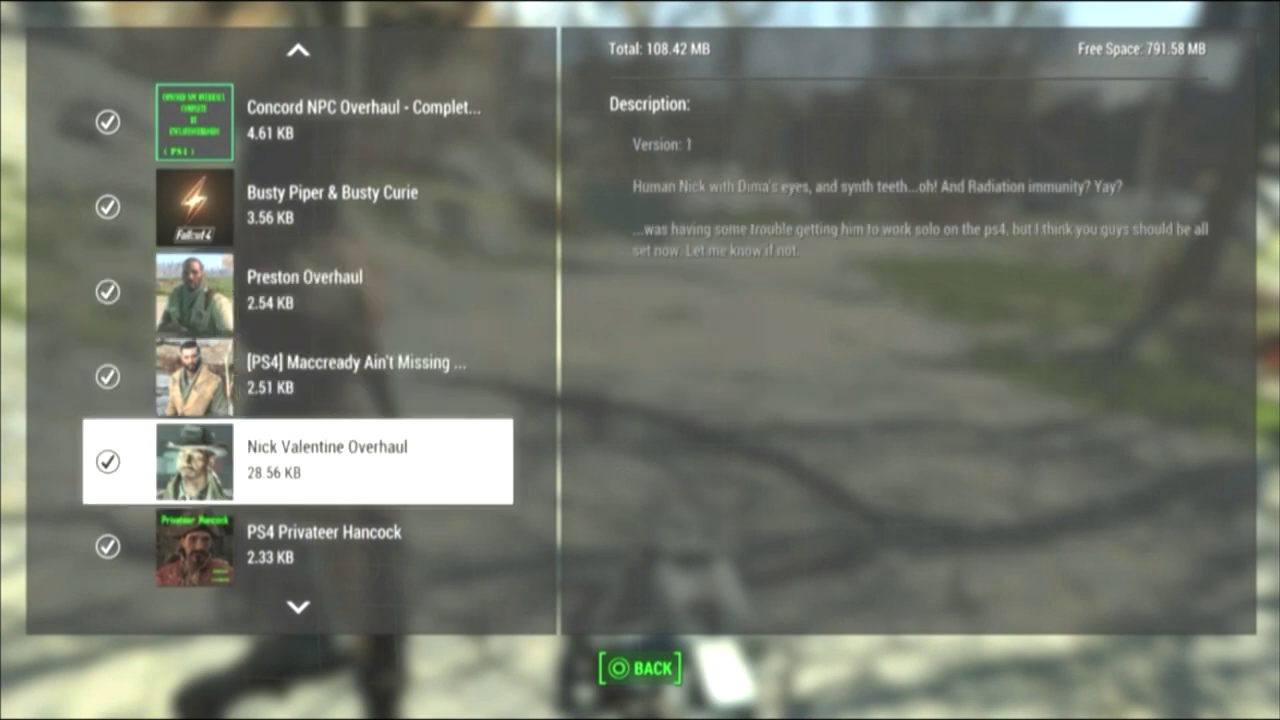
pyautogui.press('Down')
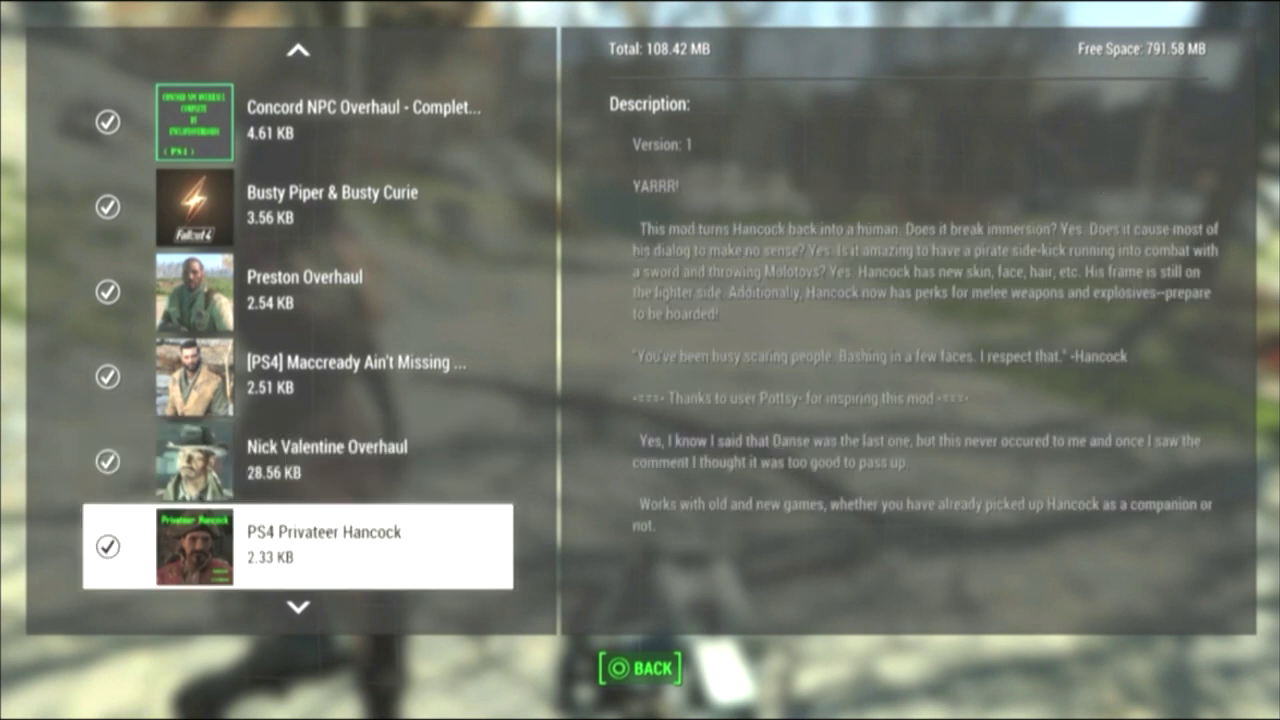
# - Look ahead through the load order past ada_human[PS4] to the Legendary Pip boy Skins description
pyautogui.press('Down')
pyautogui.press('Down')
pyautogui.press('Down')
pyautogui.press('Down')
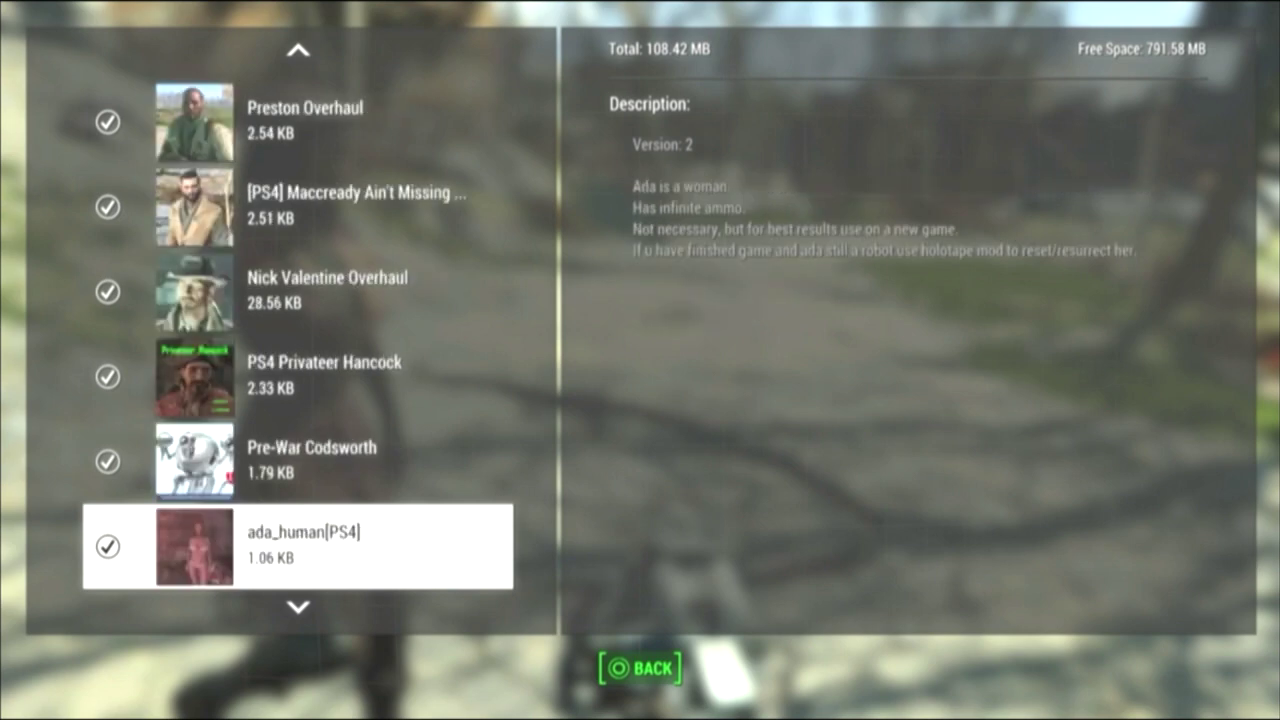
pyautogui.press('Down')
# - Go back to PS4 Privateer Hancock and read the Pre-War Codsworth and ada_human[PS4] descriptions
pyautogui.press('Up')
pyautogui.press('Up')
pyautogui.press('Up')
pyautogui.press('Up')
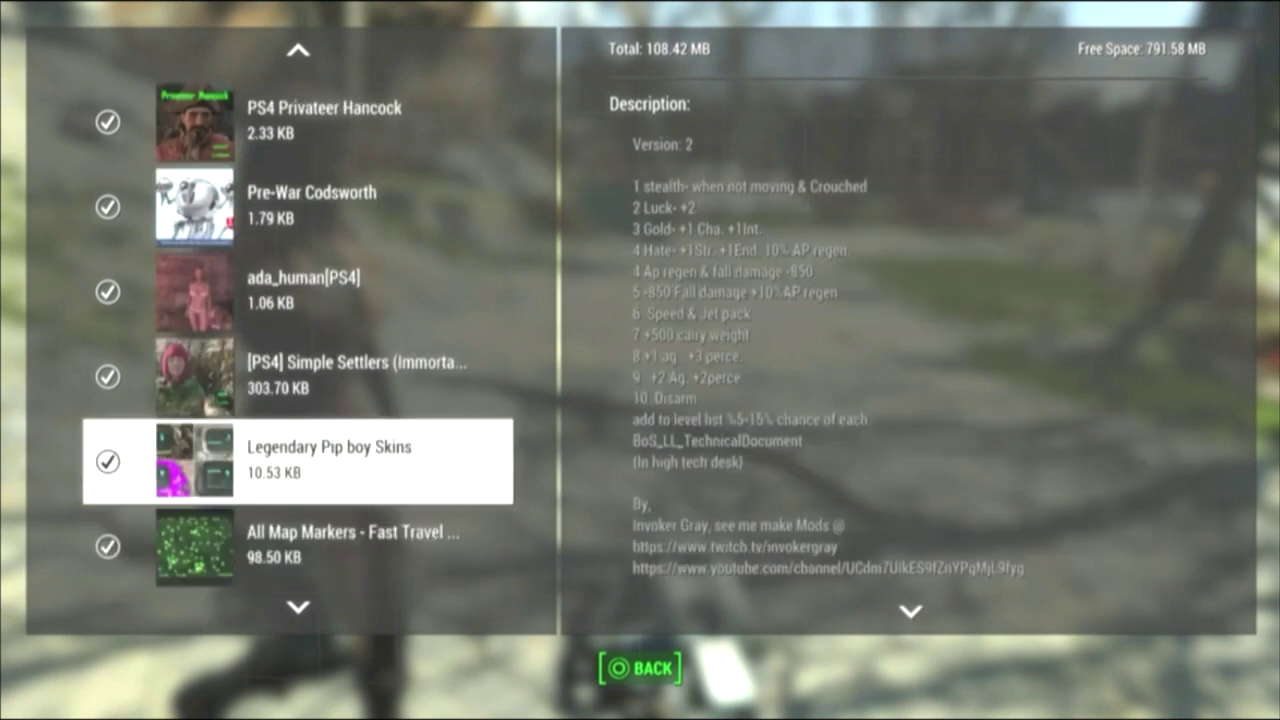
pyautogui.press('Up')
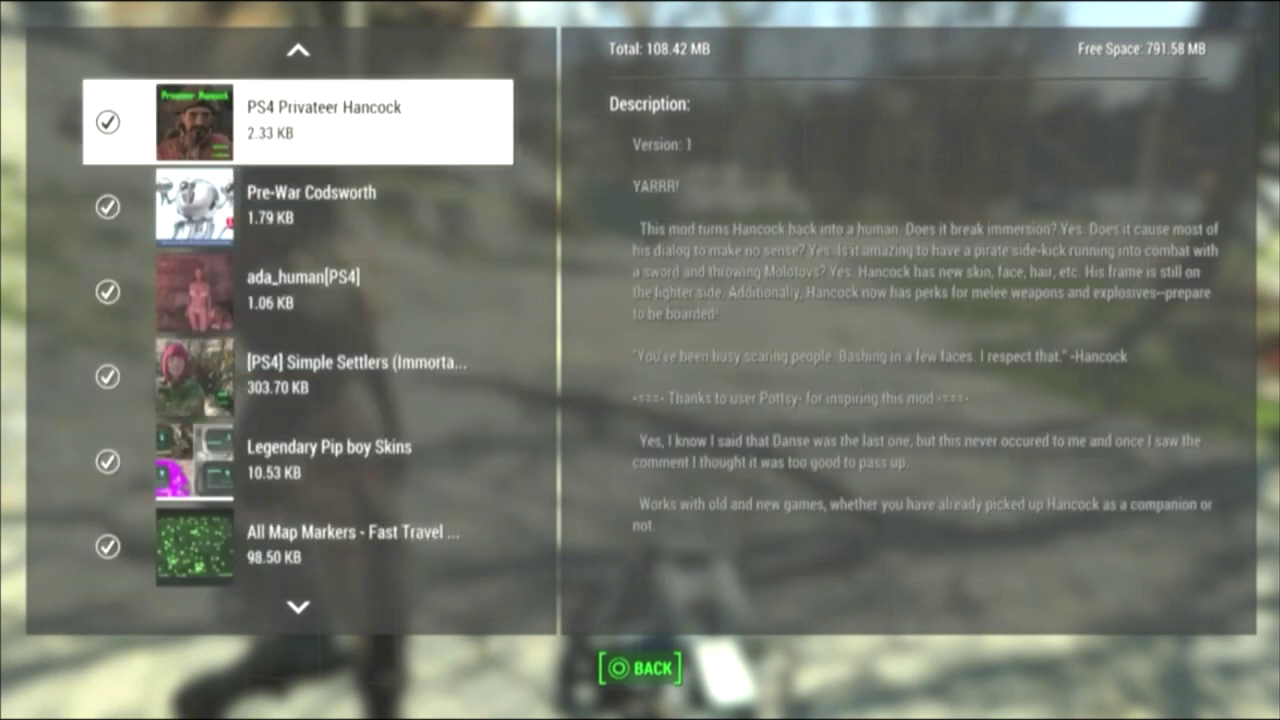
pyautogui.press('Down')
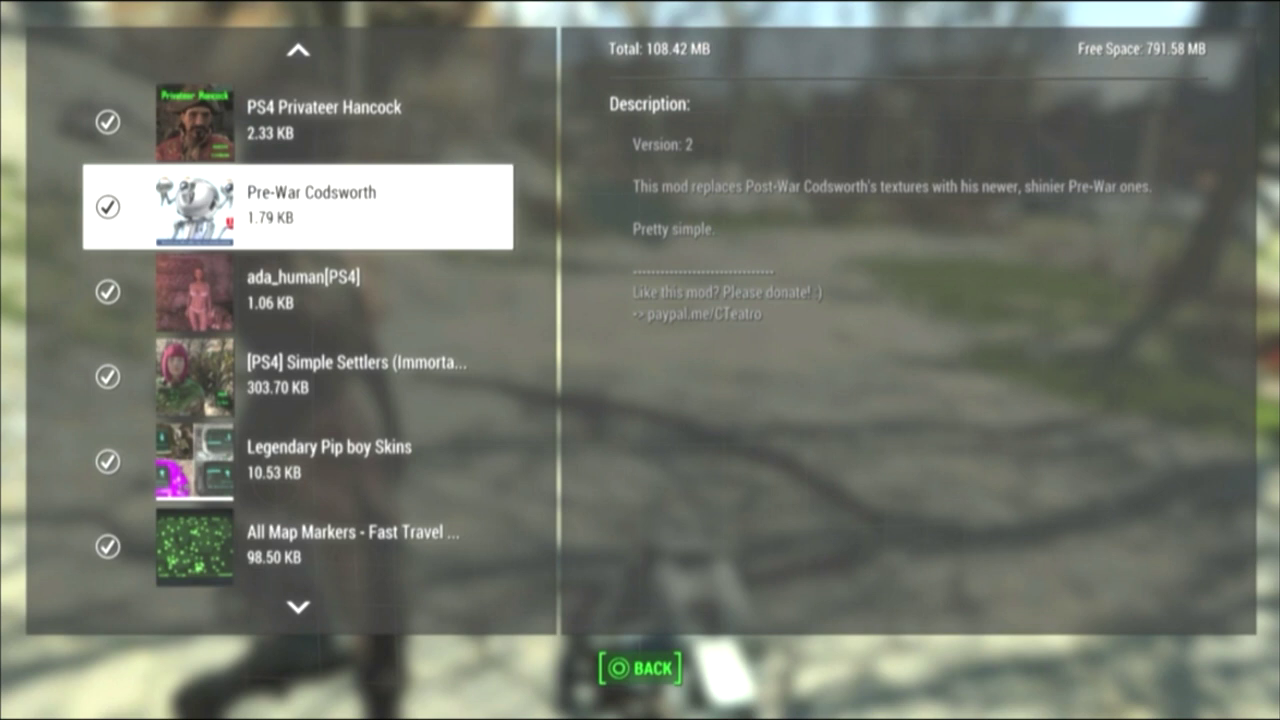
pyautogui.press('Down')
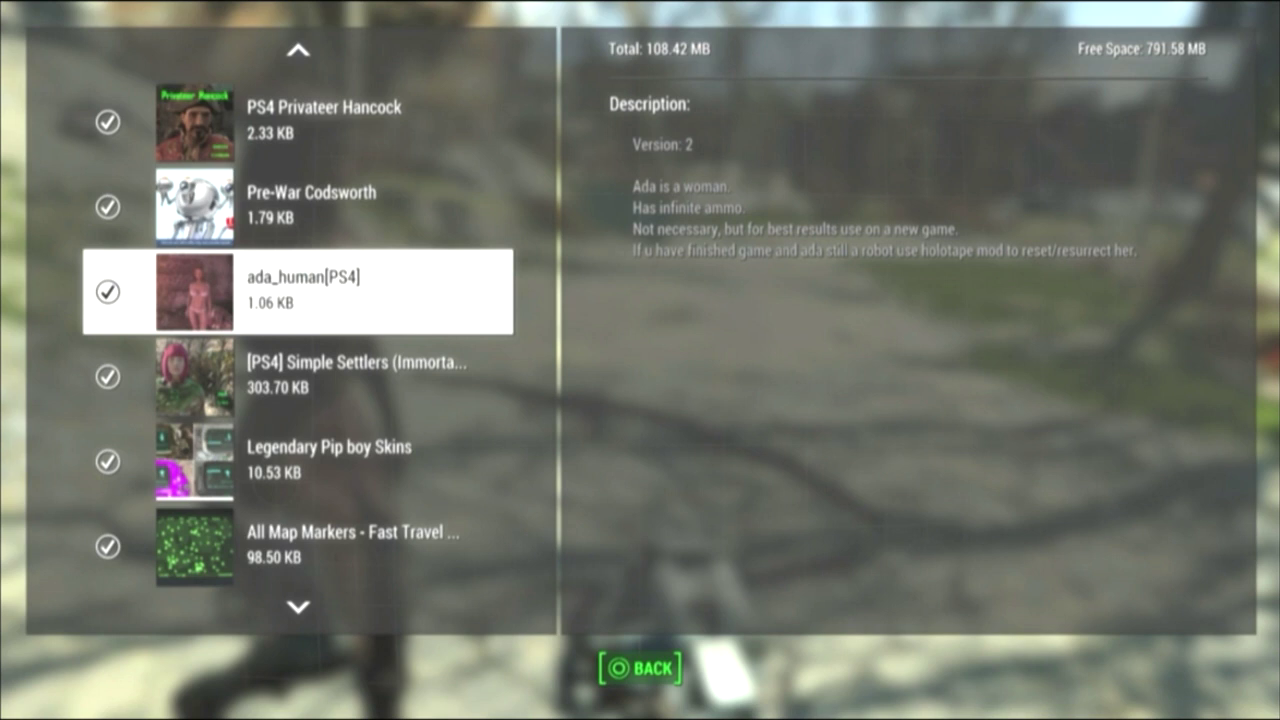
# - Read the descriptions of [PS4] Simple Settlers, Legendary Pip boy Skins and All Map Markers - Fast Travel
pyautogui.press('Down')
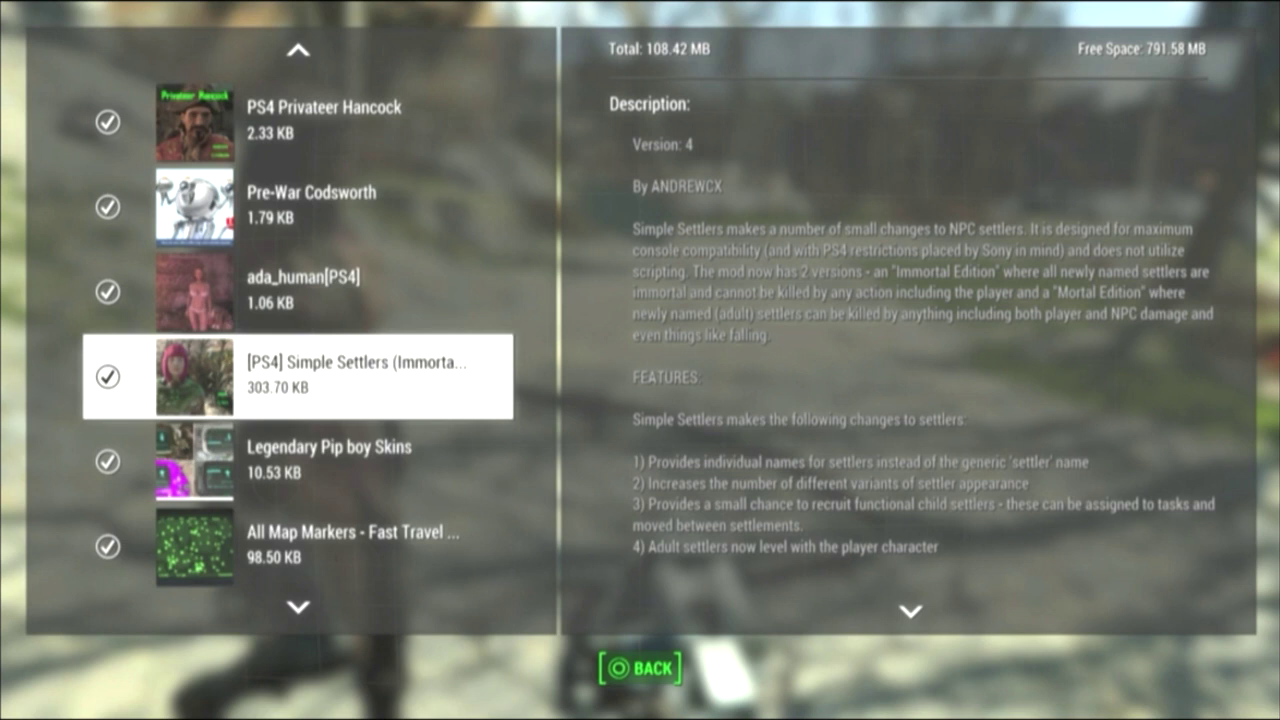
pyautogui.press('Down')
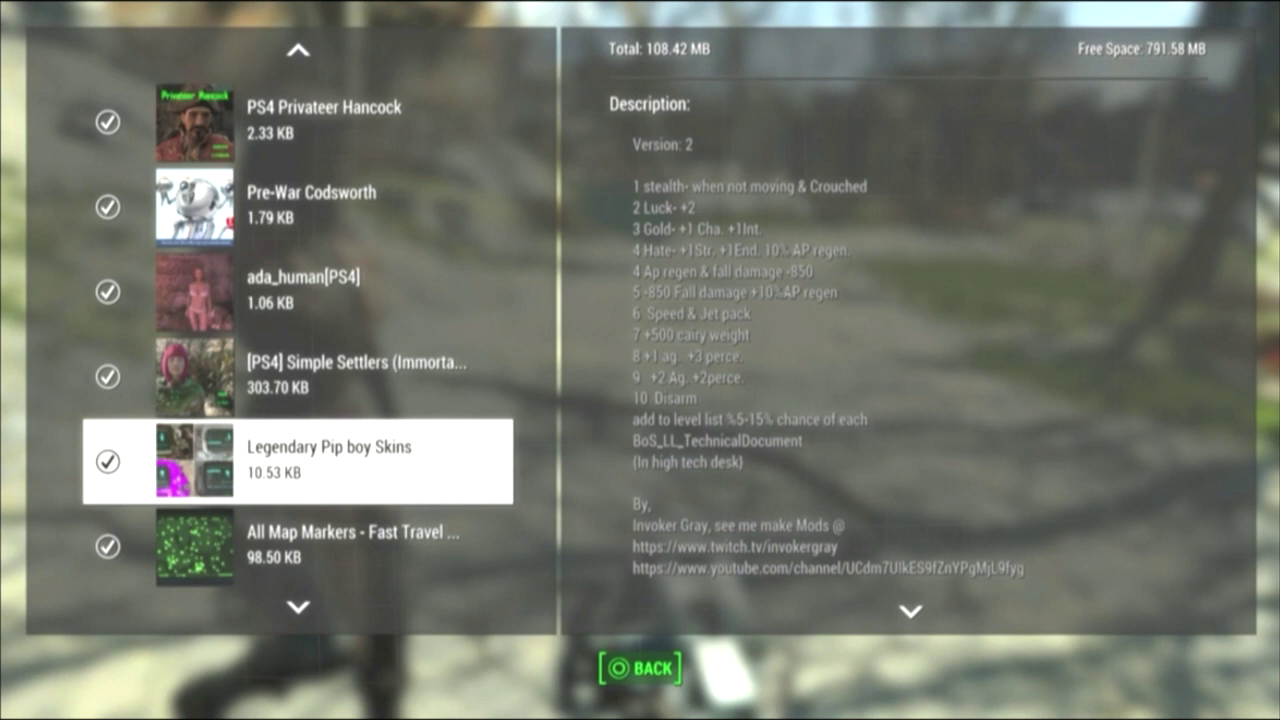
pyautogui.press('Down')
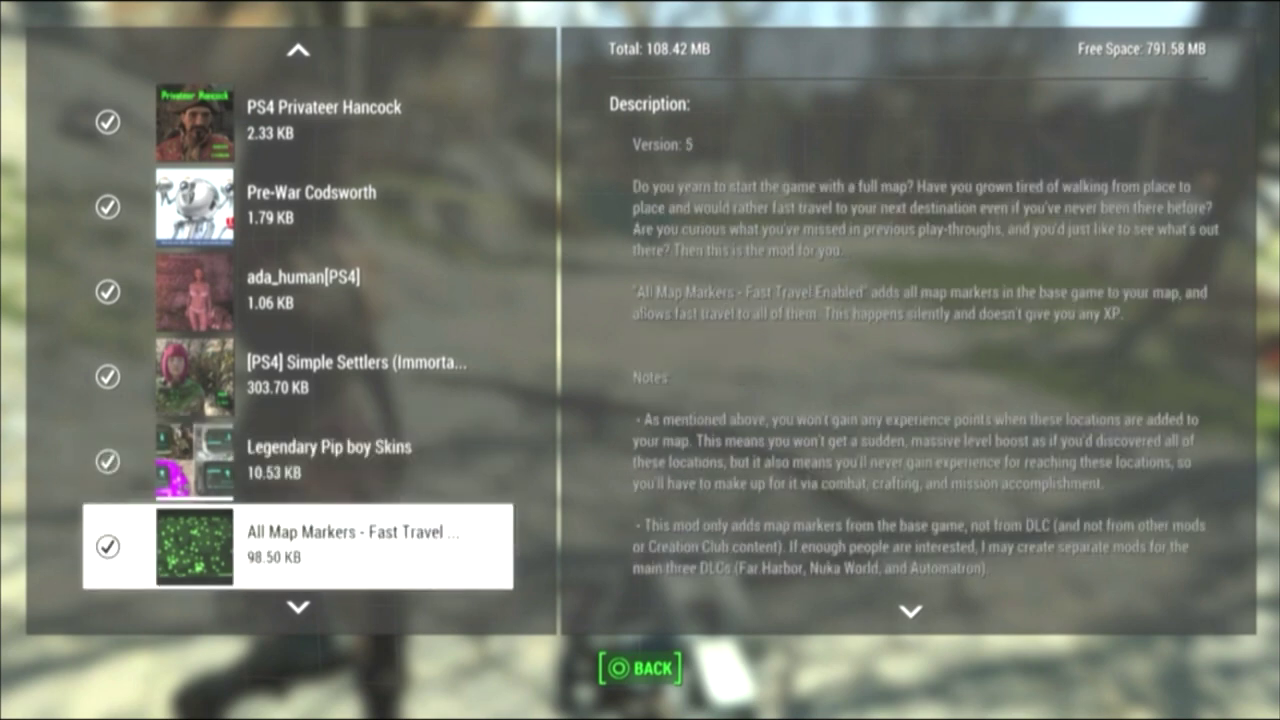
# - Look ahead to Longer Headlamp Light Distance, and return to read the PS4 - Louder Workshop Radios description
pyautogui.press('Down')
pyautogui.press('Down')
pyautogui.press('Down')
pyautogui.press('Down')
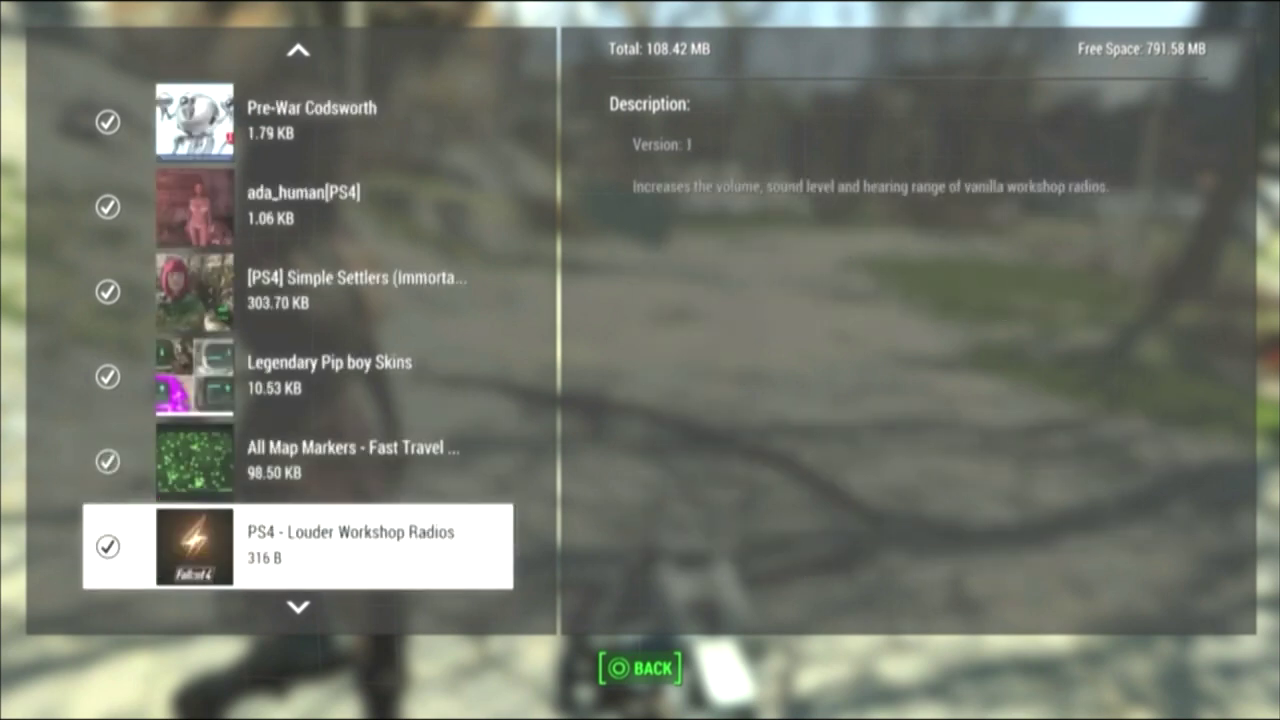
pyautogui.press('Down')
pyautogui.press('Down')
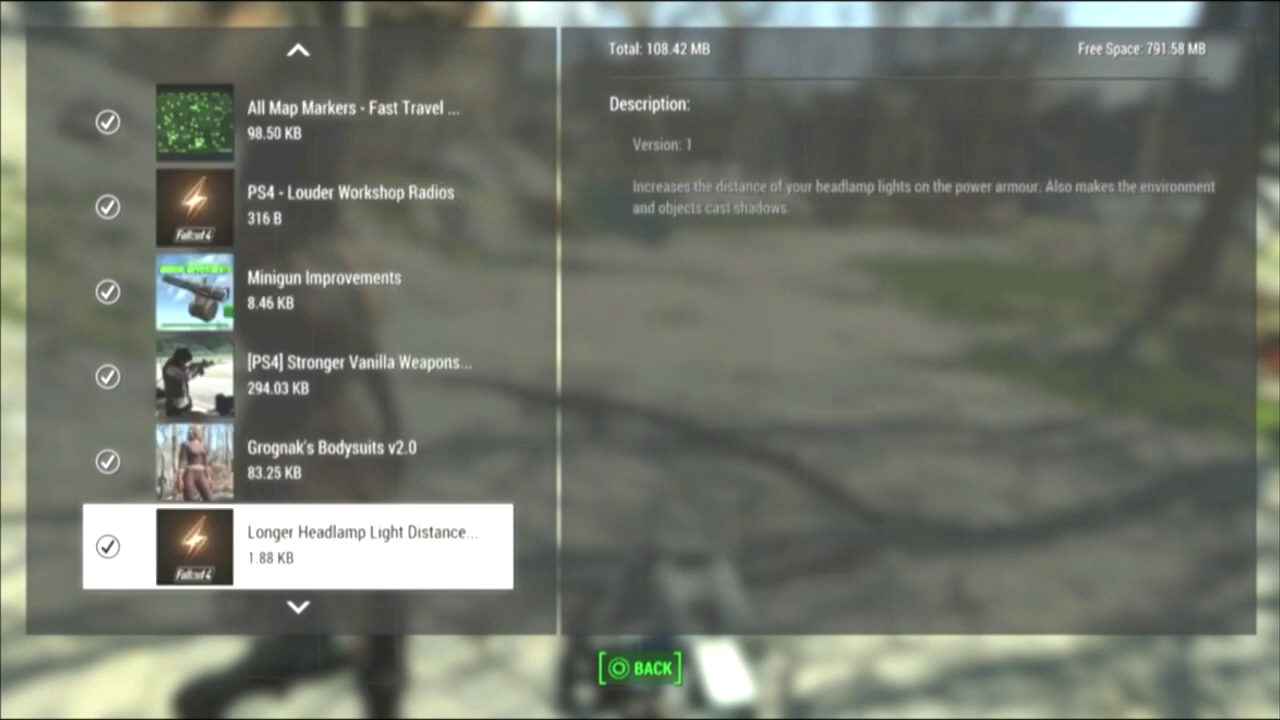
pyautogui.press('Up')
pyautogui.press('Up')
pyautogui.press('Up')
pyautogui.press('Up')
pyautogui.press('Up')
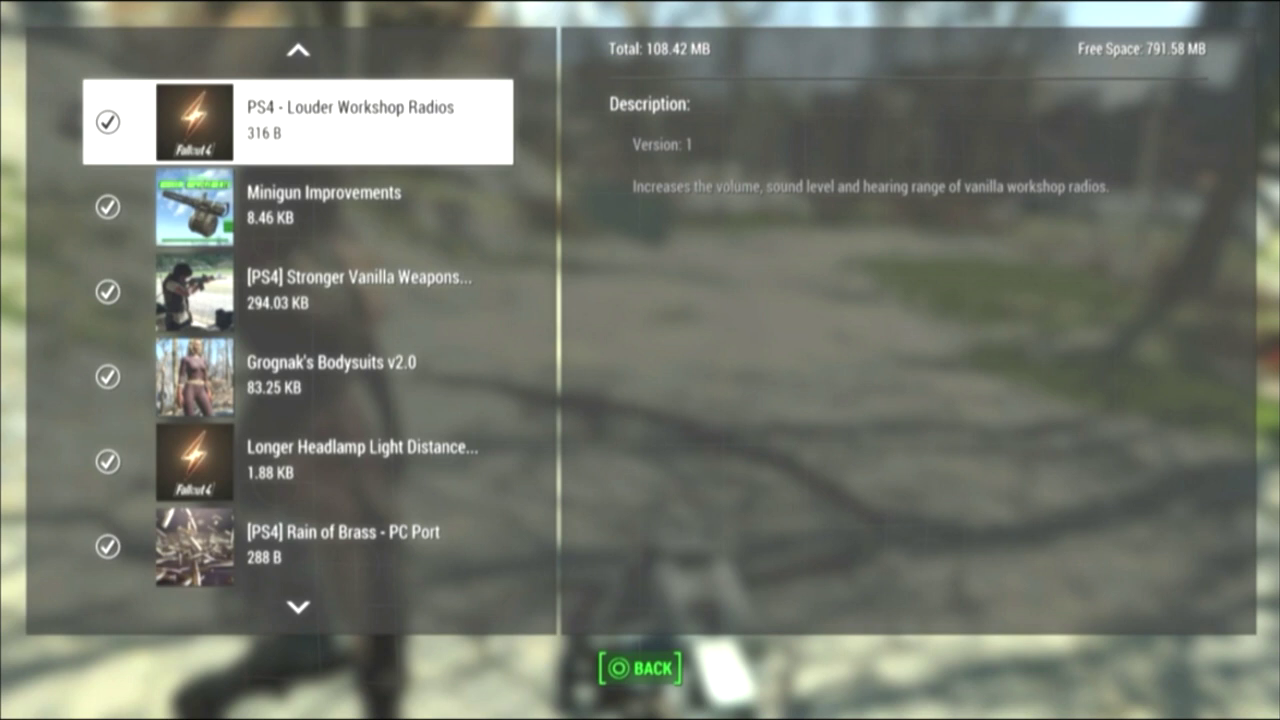
# - Read the descriptions of Minigun Improvements, [PS4] Stronger Vanilla Weapons and Grognak's Bodysuits v2.0
pyautogui.click(298, 206)
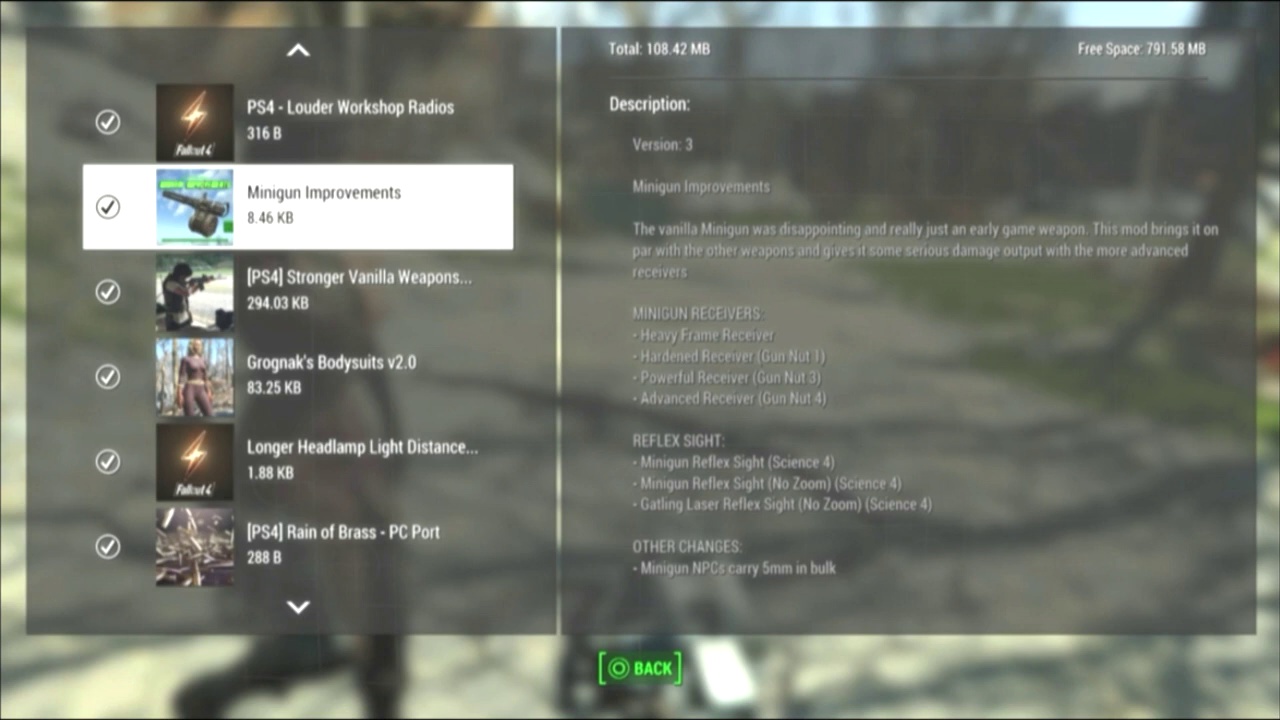
pyautogui.click(298, 291)
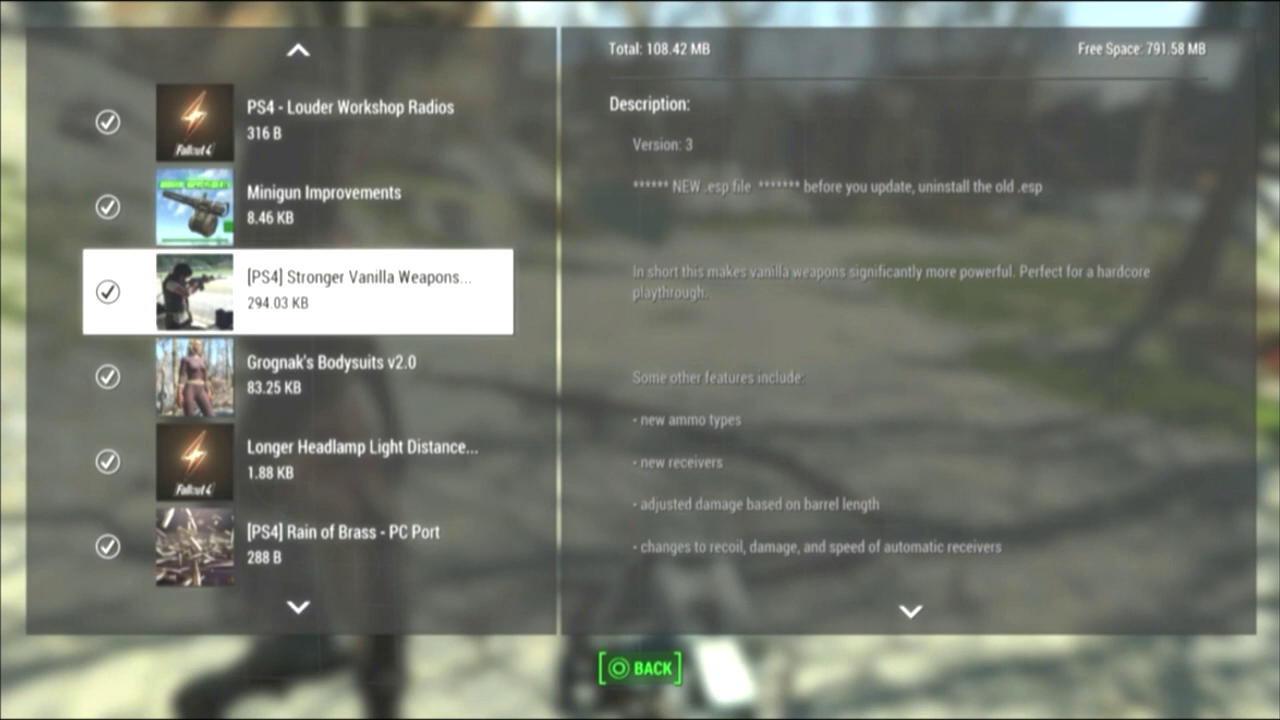
pyautogui.click(298, 206)
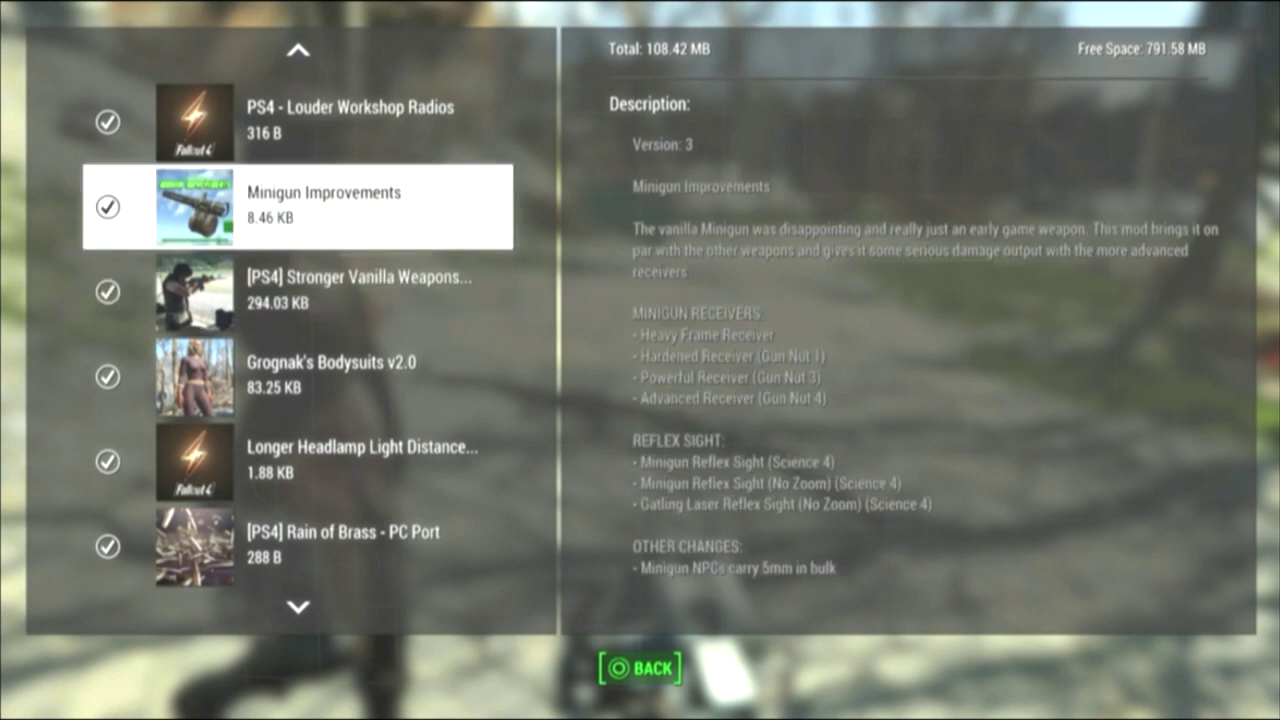
pyautogui.press('Down')
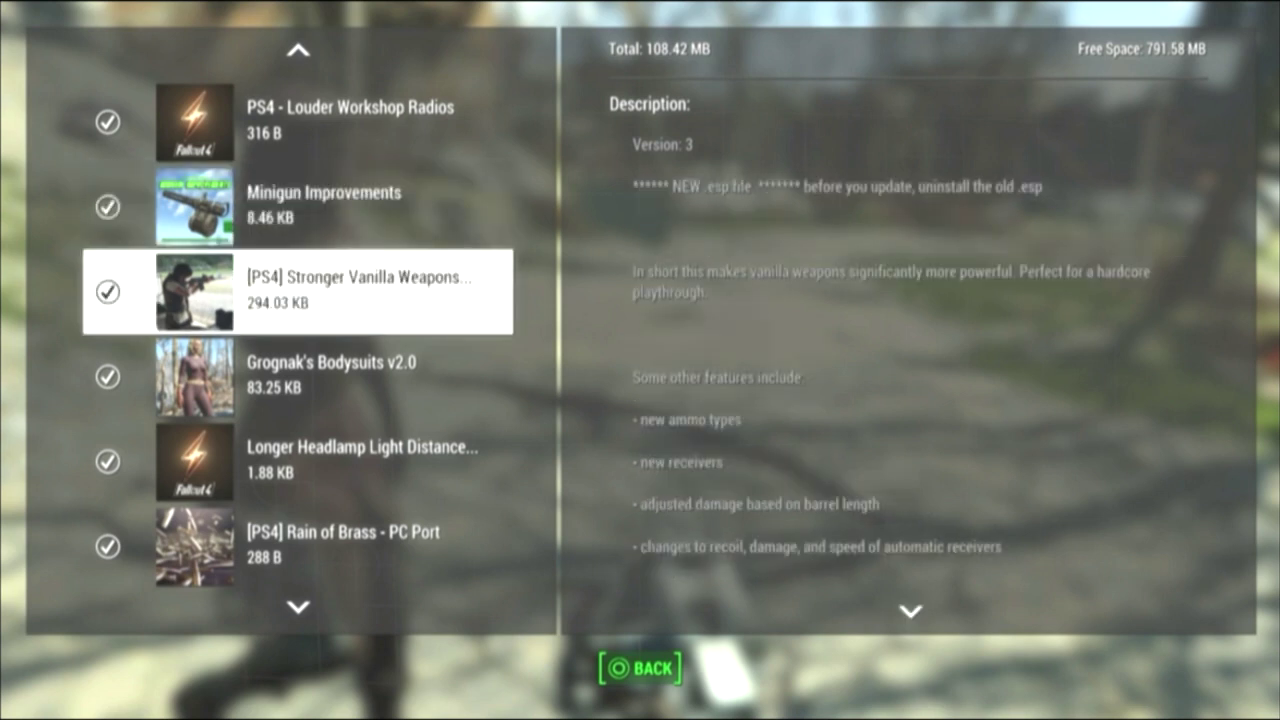
pyautogui.press('Down')
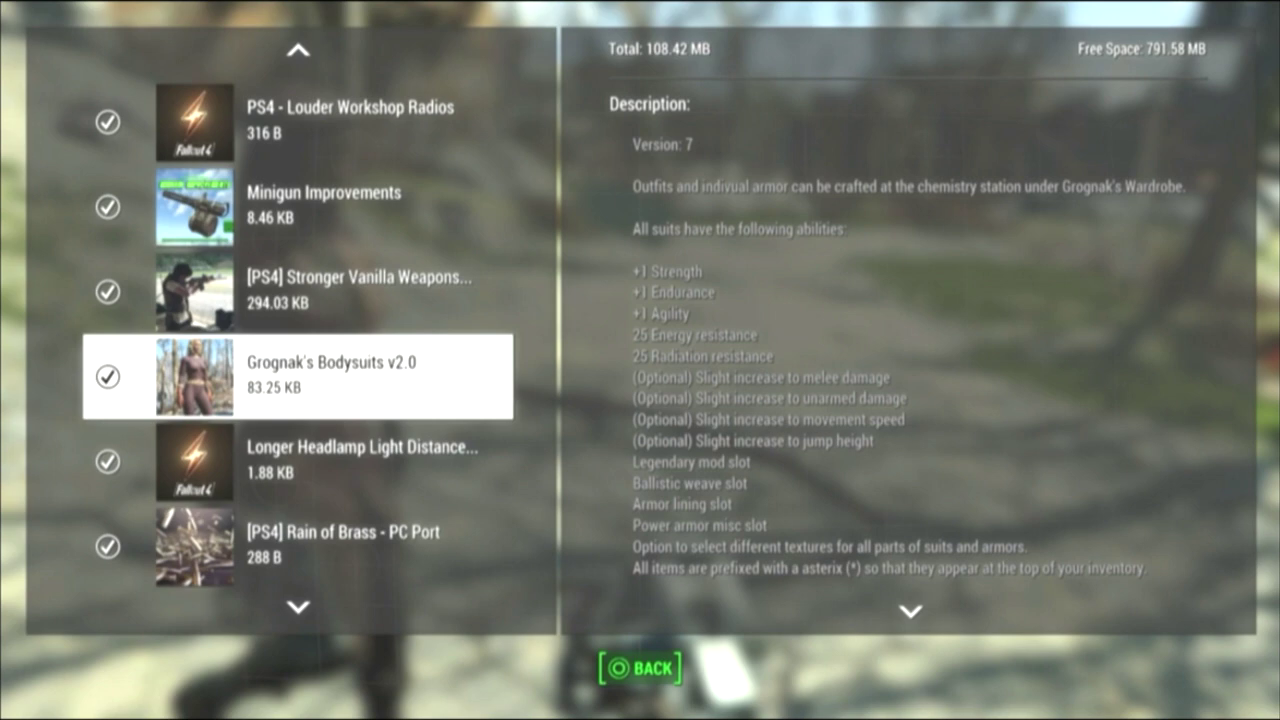
# - Look ahead past Immortal Power Armor, and return to read the Longer Headlamp Light Distance description
pyautogui.press('Down')
pyautogui.press('Down')
pyautogui.press('Down')
pyautogui.press('Down')
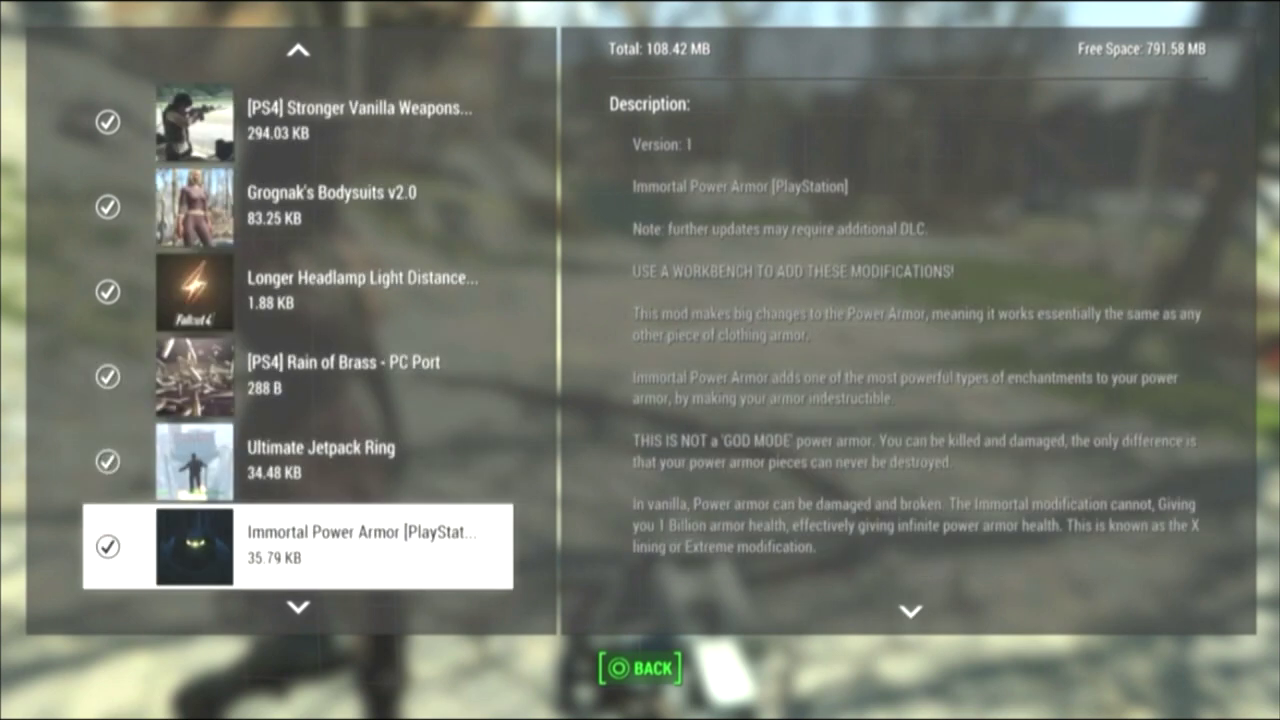
pyautogui.press('Down')
pyautogui.press('Down')
pyautogui.press('Up')
pyautogui.press('Up')
pyautogui.press('Up')
pyautogui.press('Up')
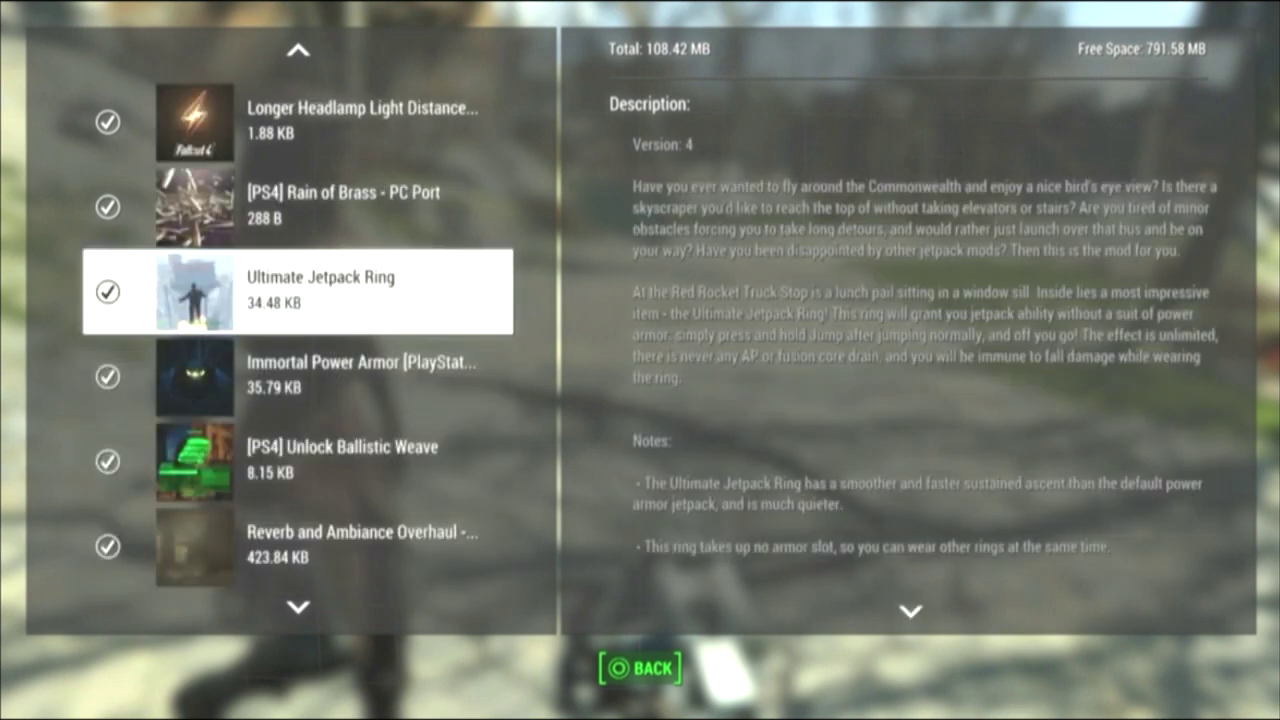
pyautogui.press('Up')
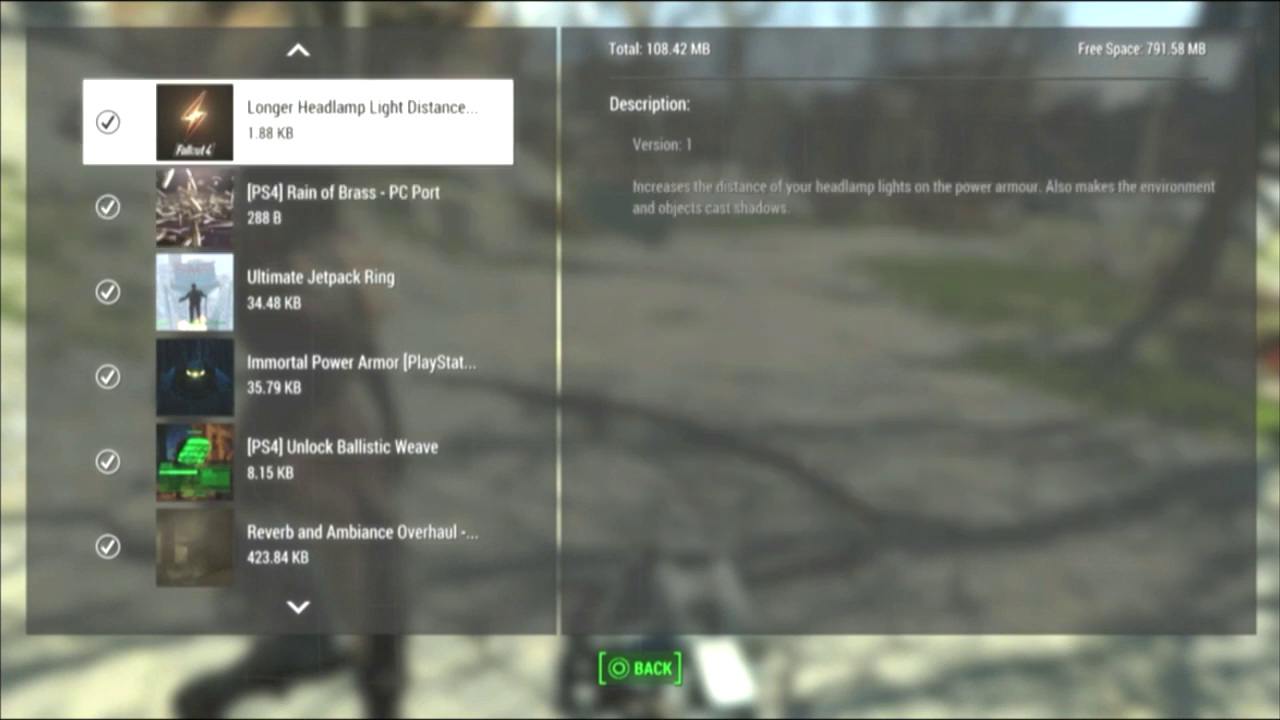
# - Read the descriptions of [PS4] Rain of Brass - PC Port, Ultimate Jetpack Ring and Immortal Power Armor
pyautogui.press('Down')
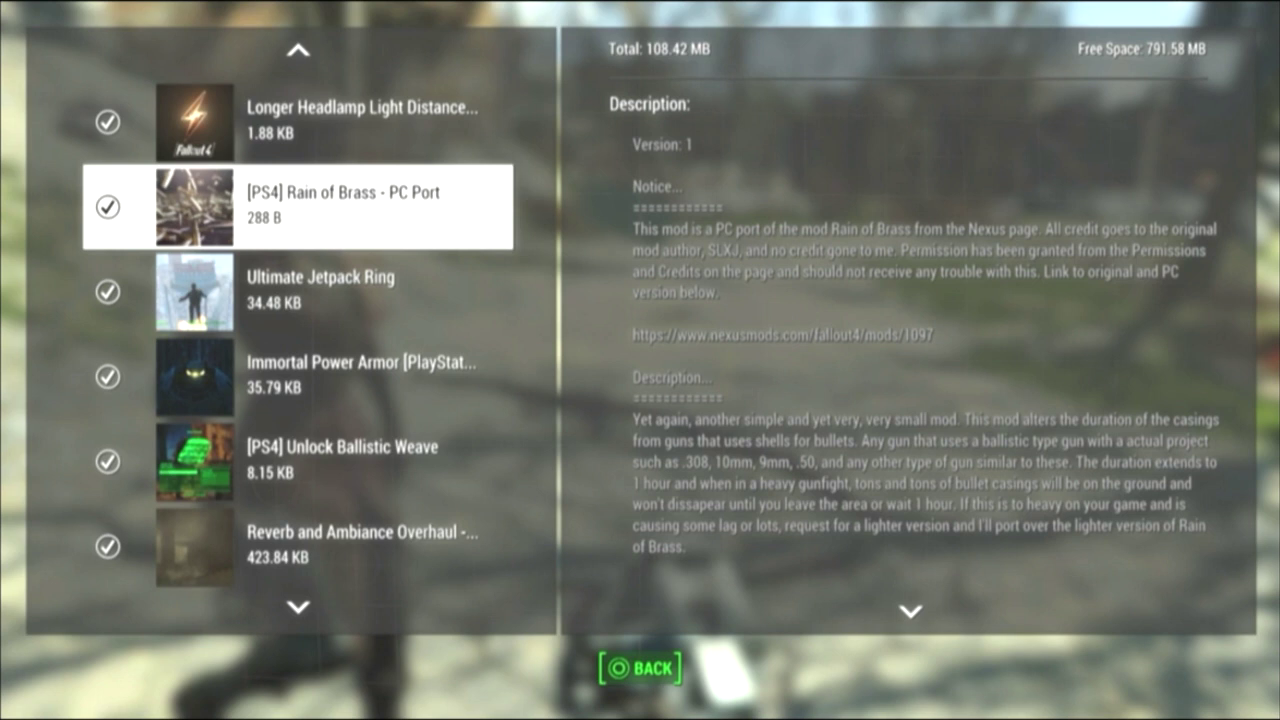
pyautogui.press('Down')
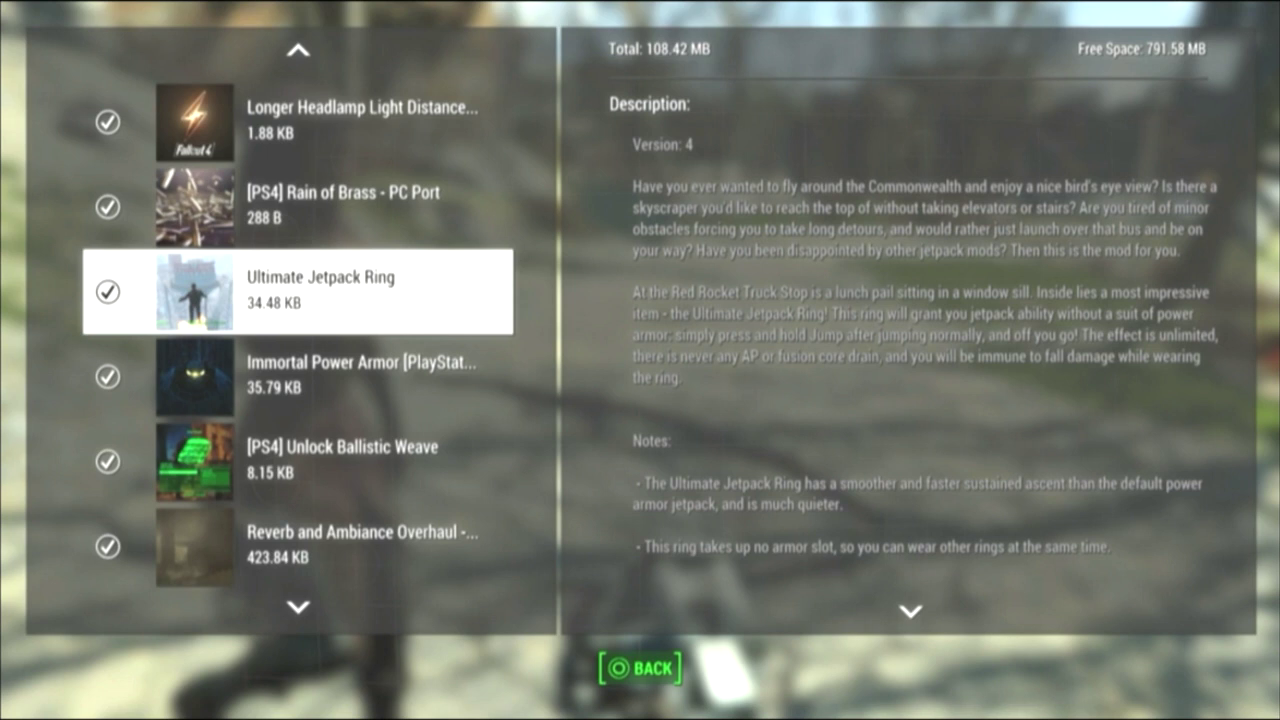
pyautogui.click(298, 377)
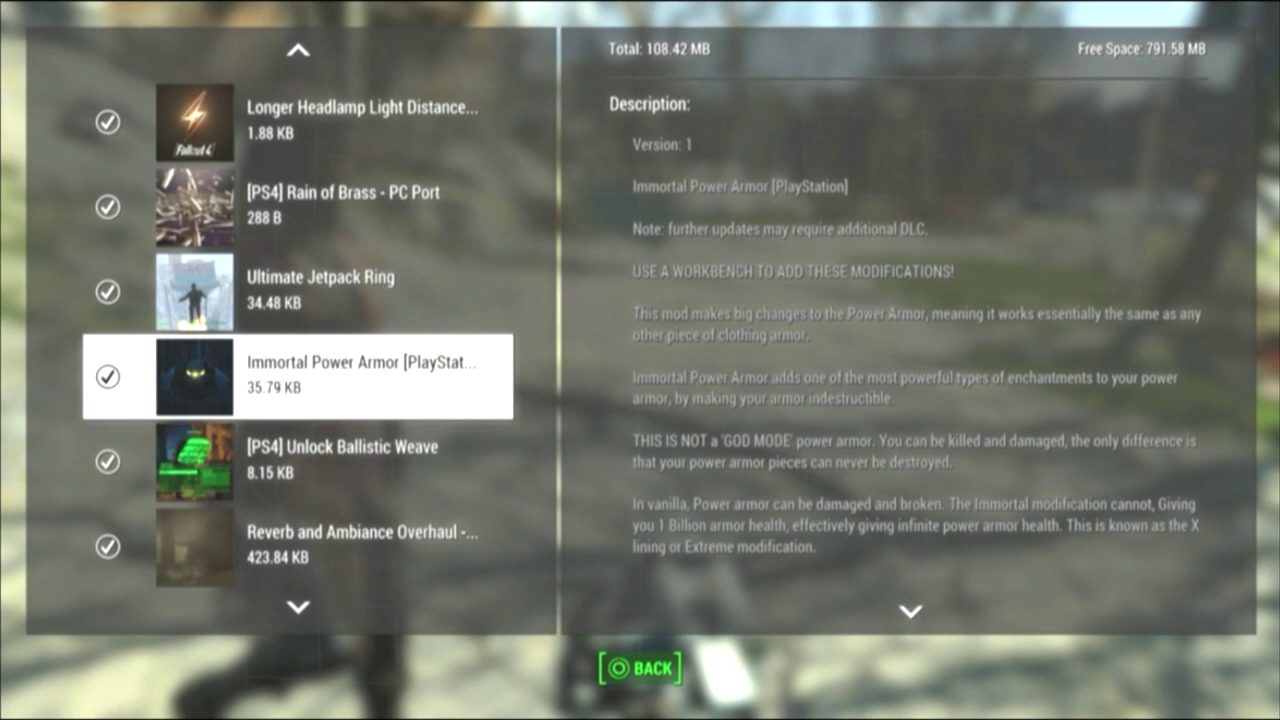
# - Look ahead to the end of the load order, and return to read the [PS4] Unlock Ballistic Weave description
pyautogui.press('Down')
pyautogui.press('Down')
pyautogui.press('Down')
pyautogui.press('Down')
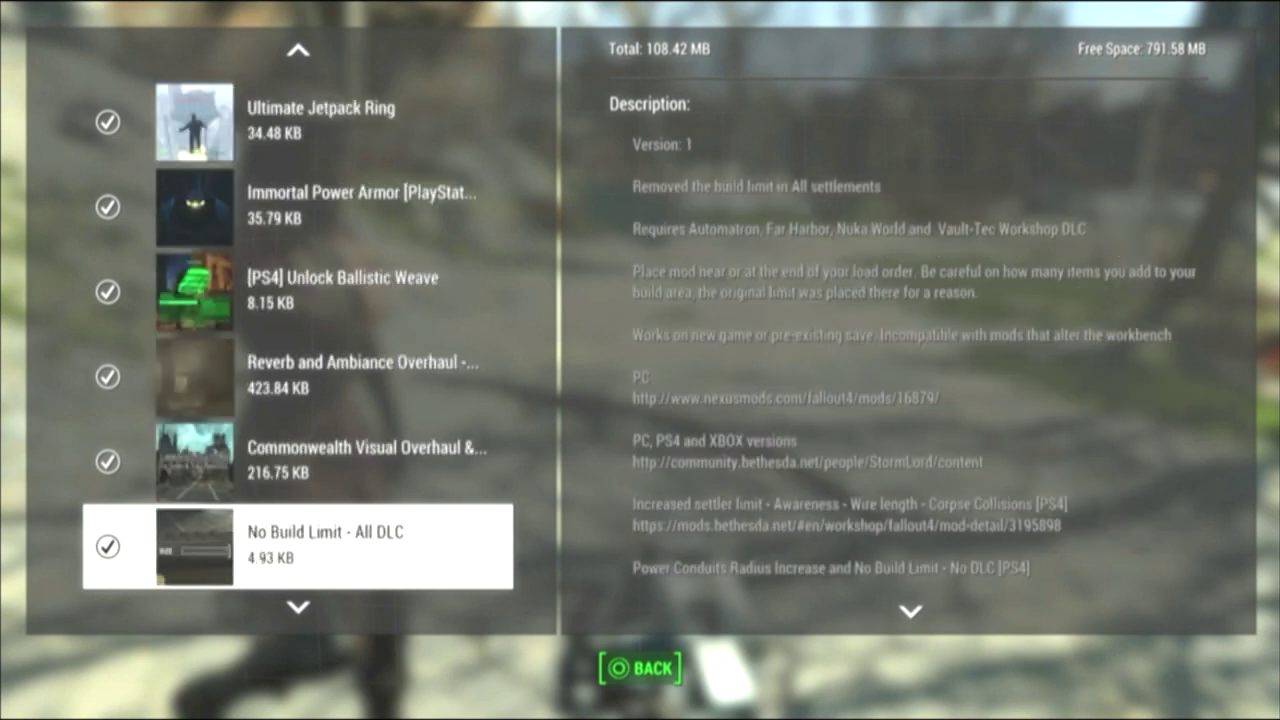
pyautogui.press('Down')
pyautogui.press('Down')
pyautogui.press('Up')
pyautogui.press('Up')
pyautogui.press('Up')
pyautogui.press('Up')
pyautogui.press('Up')
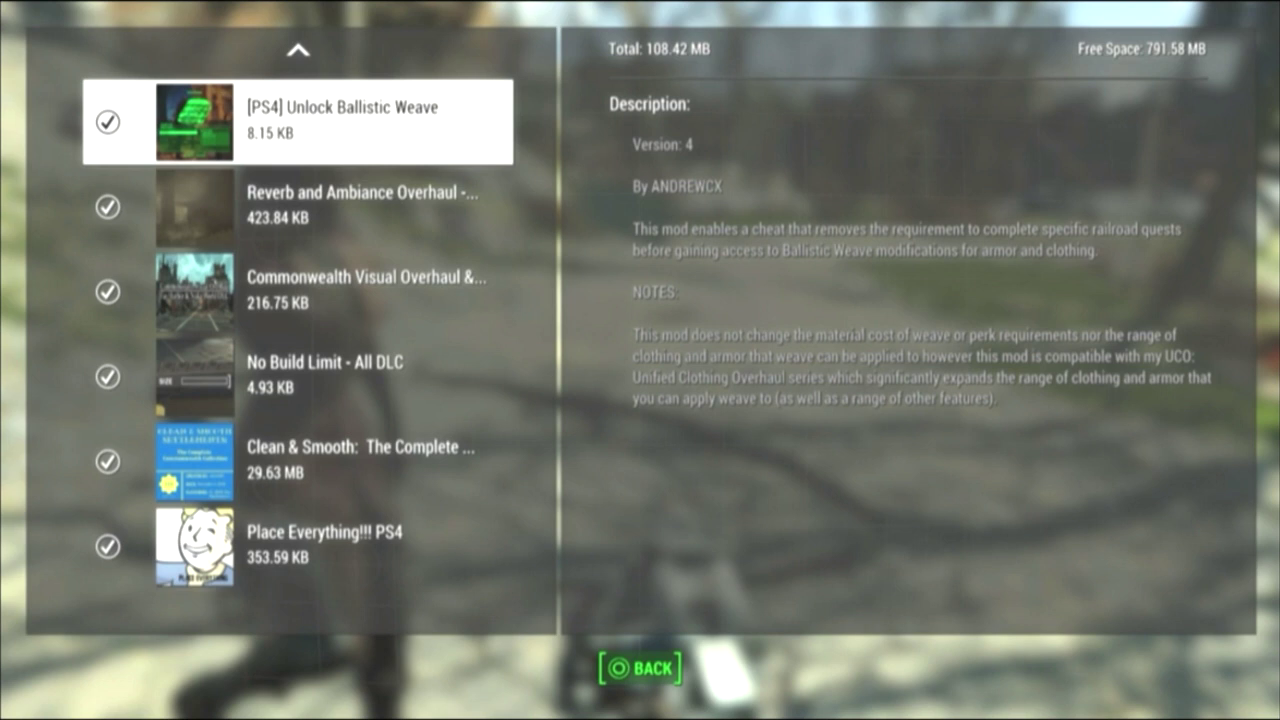
# - Read the last five mod descriptions, from Reverb and Ambiance Overhaul through Place Everything!!! PS4
pyautogui.press('Down')
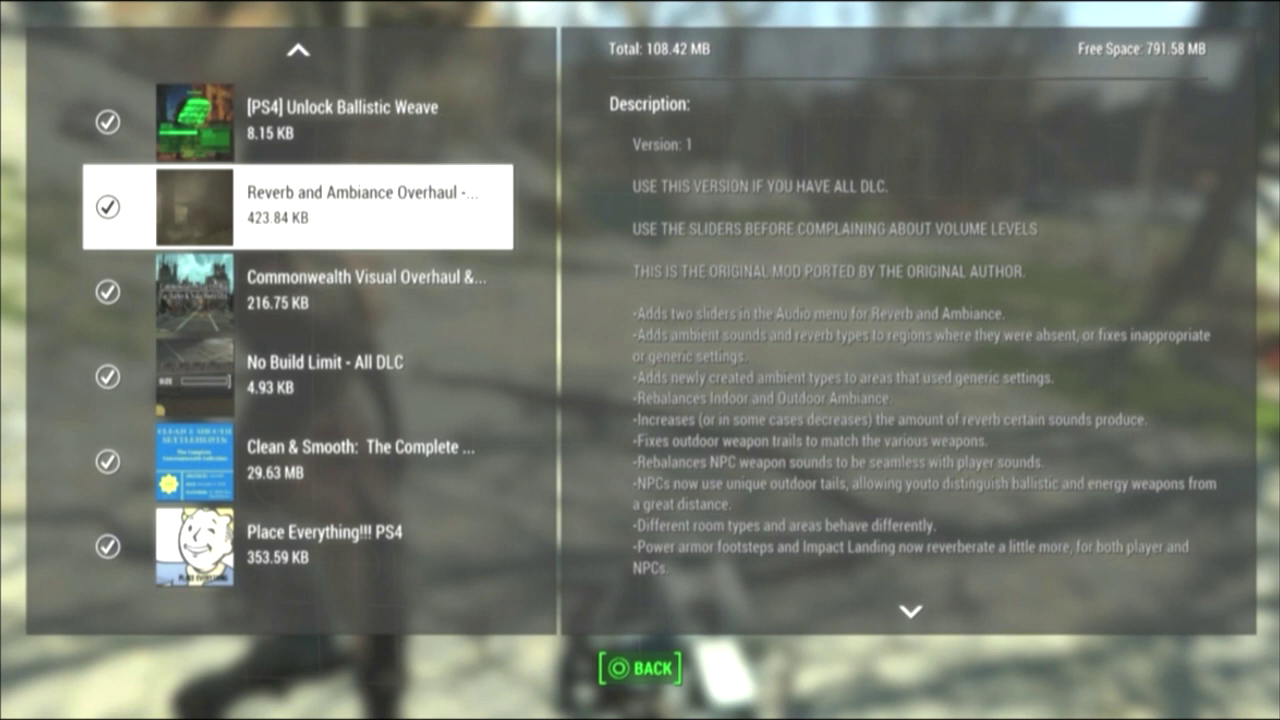
pyautogui.press('Down')
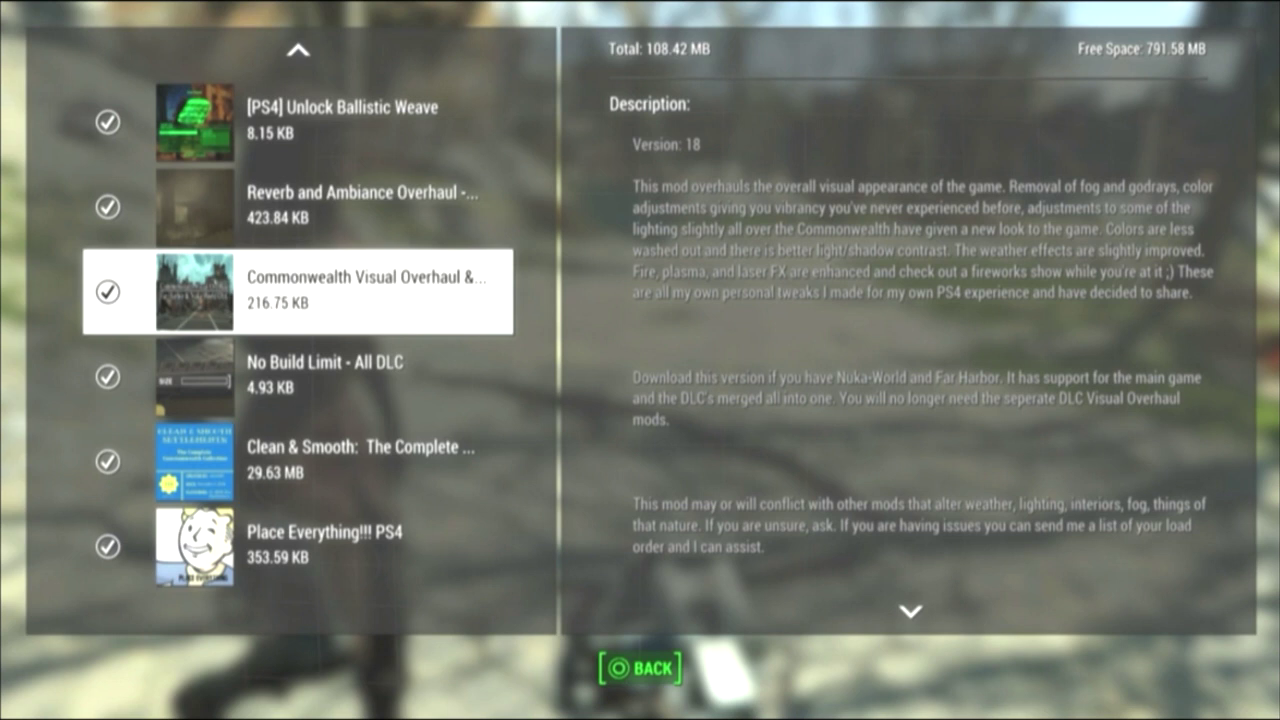
pyautogui.press('Down')
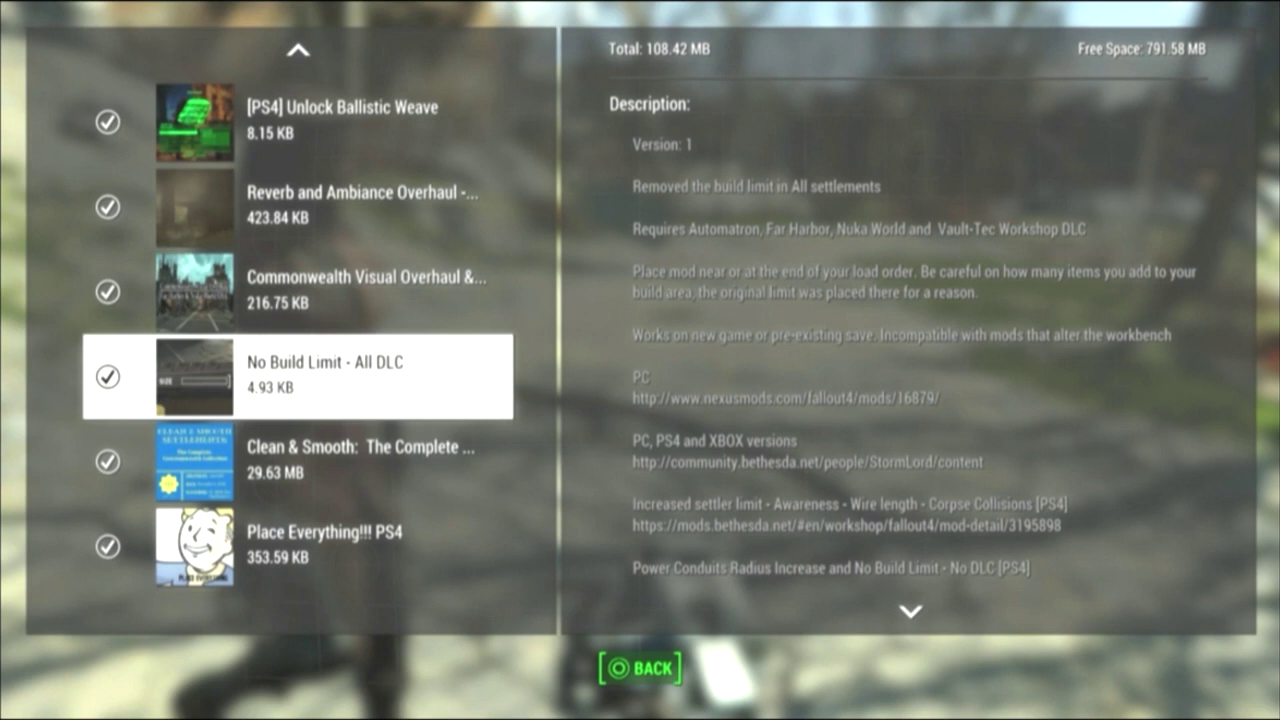
pyautogui.press('Down')
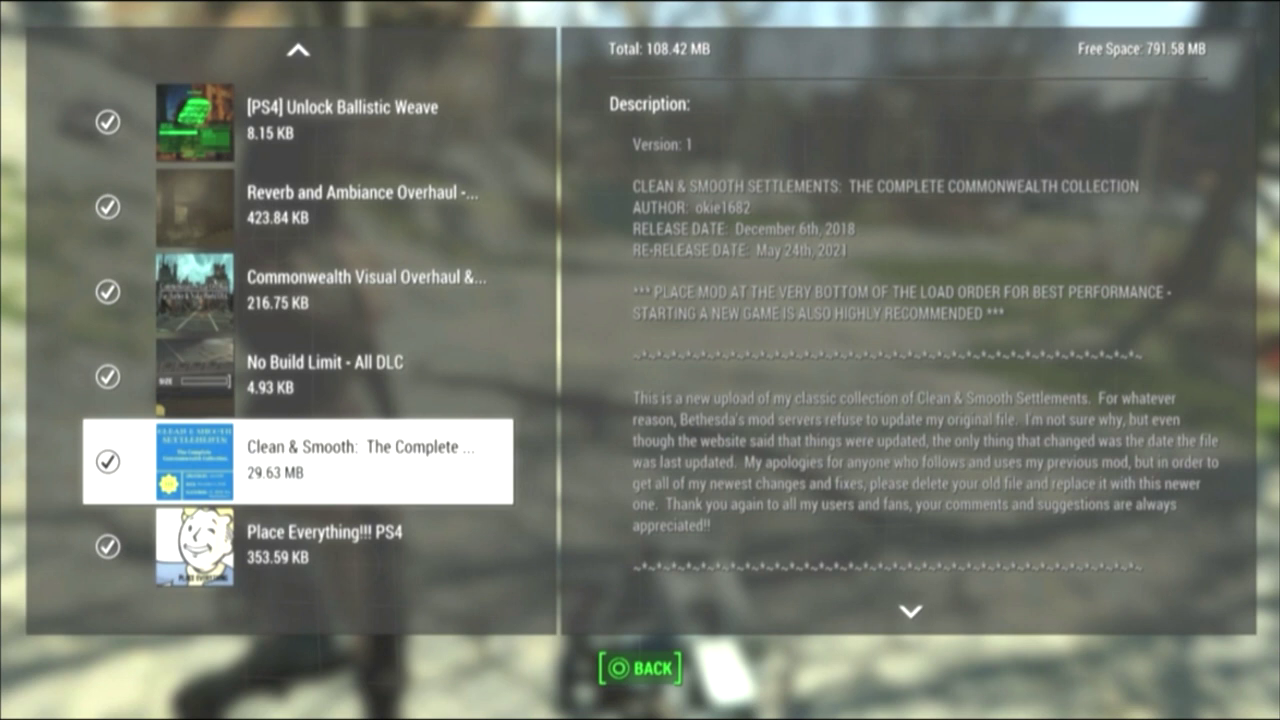
pyautogui.press('Down')
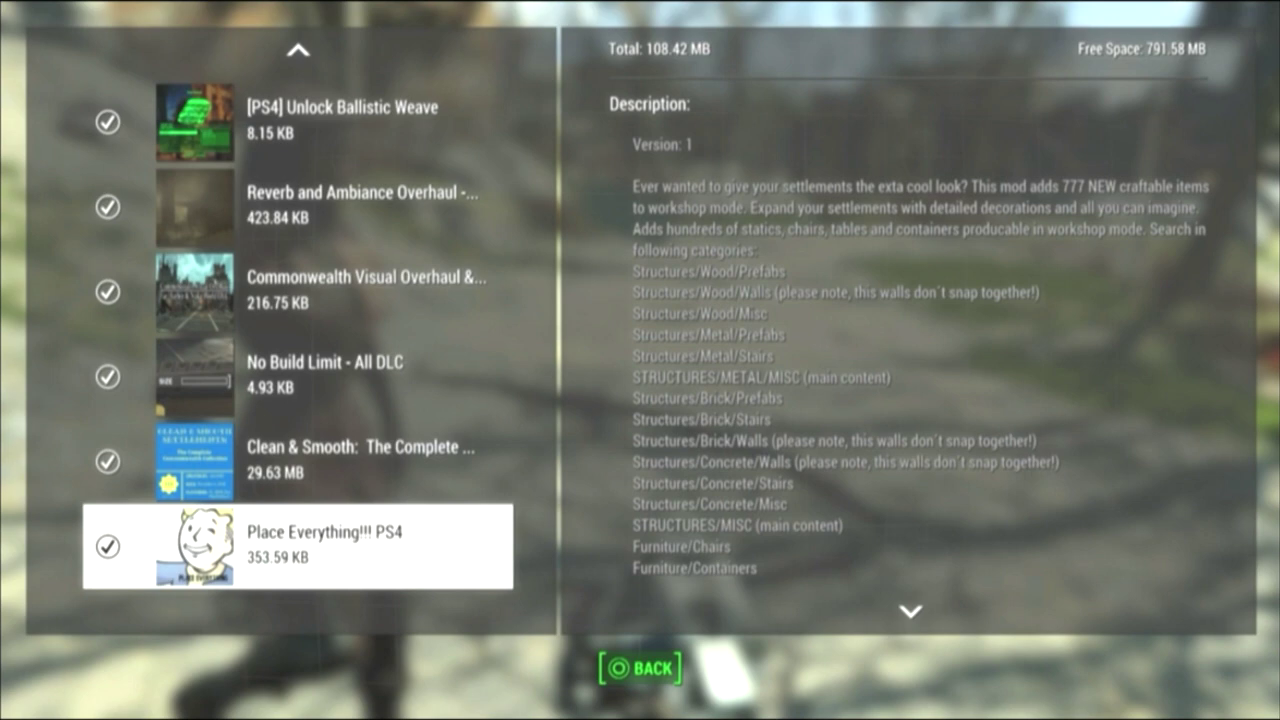
# - Go back through the whole load order to its first entry, the Unofficial Fallout 4 Patch
pyautogui.press('Up')
pyautogui.press('Up')
pyautogui.press('Up')
pyautogui.press('Up')
pyautogui.press('Up')
pyautogui.press('Up')
pyautogui.press('Up')
pyautogui.press('Up')
pyautogui.press('Up')
pyautogui.press('Up')
pyautogui.press('Up')
pyautogui.press('Up')
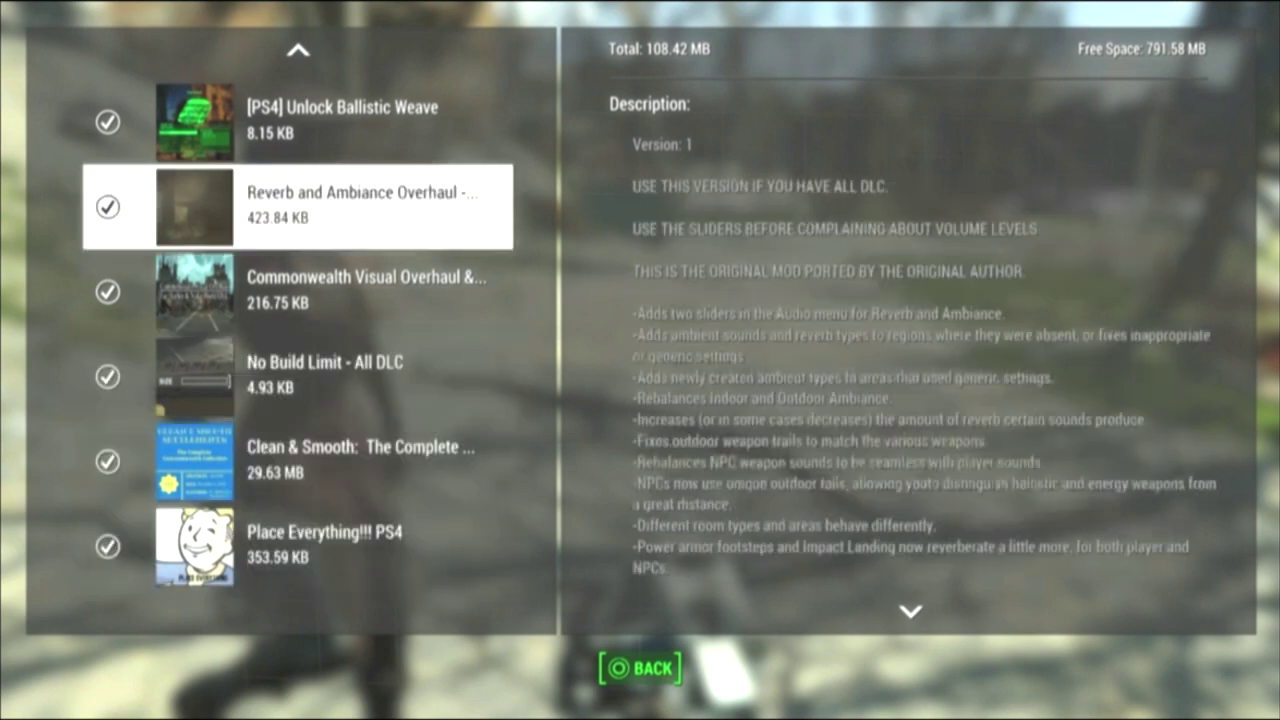
pyautogui.press('Up')
pyautogui.press('Up')
pyautogui.press('Up')
pyautogui.press('Up')
pyautogui.press('Up')
pyautogui.press('Up')
pyautogui.press('Up')
pyautogui.press('Up')
pyautogui.press('Up')
pyautogui.press('Up')
pyautogui.press('Up')
pyautogui.press('Up')
pyautogui.press('Up')
pyautogui.press('Up')
pyautogui.press('Up')
pyautogui.press('Up')
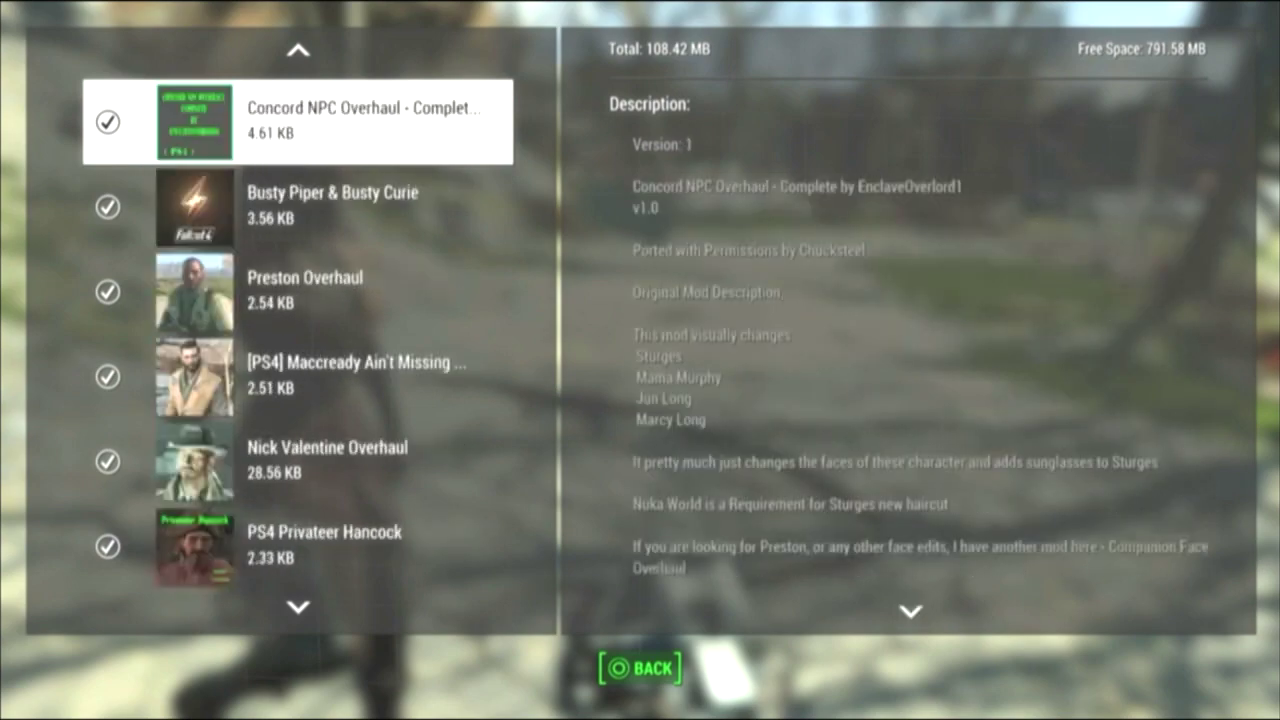
pyautogui.press('Up')
pyautogui.press('Up')
pyautogui.press('Up')
pyautogui.press('Up')
pyautogui.press('Up')
pyautogui.press('Up')
pyautogui.press('Up')
pyautogui.press('Up')
pyautogui.press('Up')
pyautogui.press('Up')
pyautogui.press('Up')
pyautogui.press('Up')
pyautogui.press('Up')
pyautogui.press('Up')
pyautogui.press('Up')
pyautogui.press('Up')
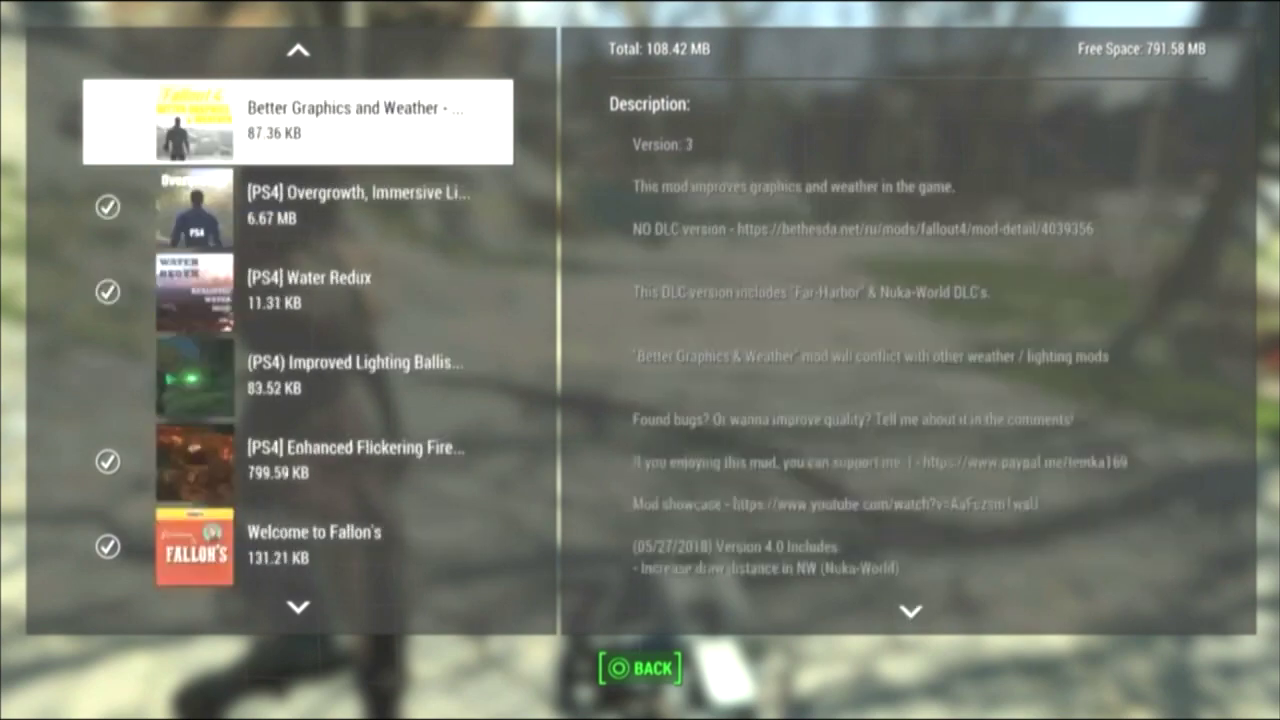
pyautogui.press('Up')
pyautogui.press('Up')
pyautogui.press('Up')
pyautogui.press('Up')
pyautogui.press('Up')
pyautogui.press('Up')
pyautogui.press('Up')
pyautogui.press('Up')
pyautogui.press('Up')
pyautogui.press('Up')
pyautogui.press('Up')
pyautogui.press('Up')
pyautogui.press('Up')
pyautogui.press('Up')
pyautogui.press('Up')
pyautogui.press('Up')
pyautogui.press('Up')
pyautogui.press('Up')
pyautogui.press('Up')
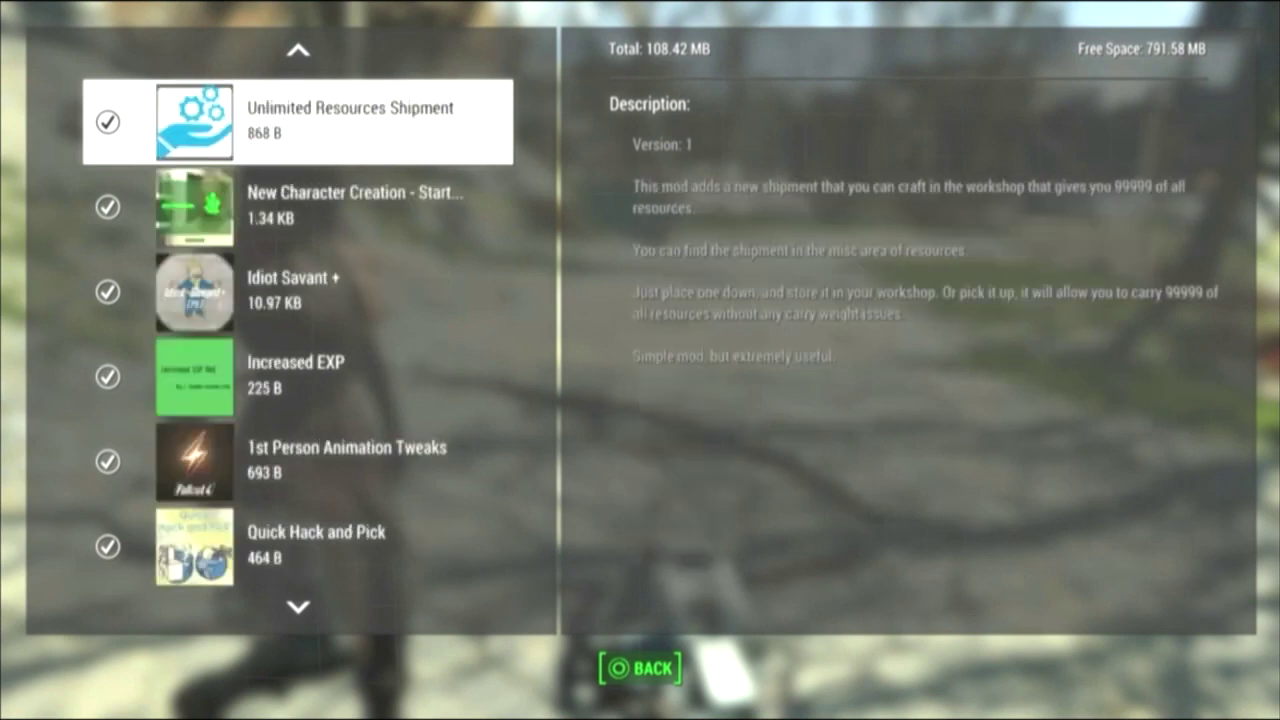
pyautogui.press('Up')
pyautogui.press('Up')
pyautogui.press('Up')
pyautogui.press('Up')
pyautogui.press('Up')
pyautogui.press('Up')
pyautogui.press('Up')
pyautogui.press('Up')
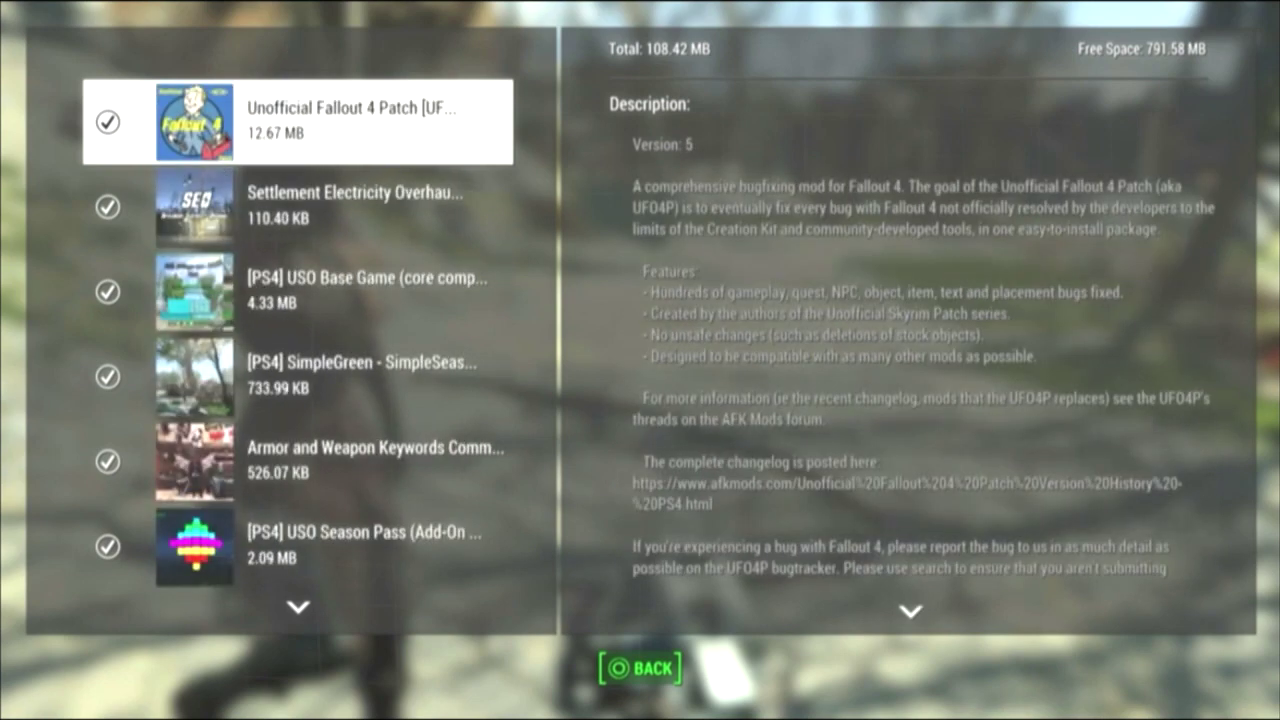